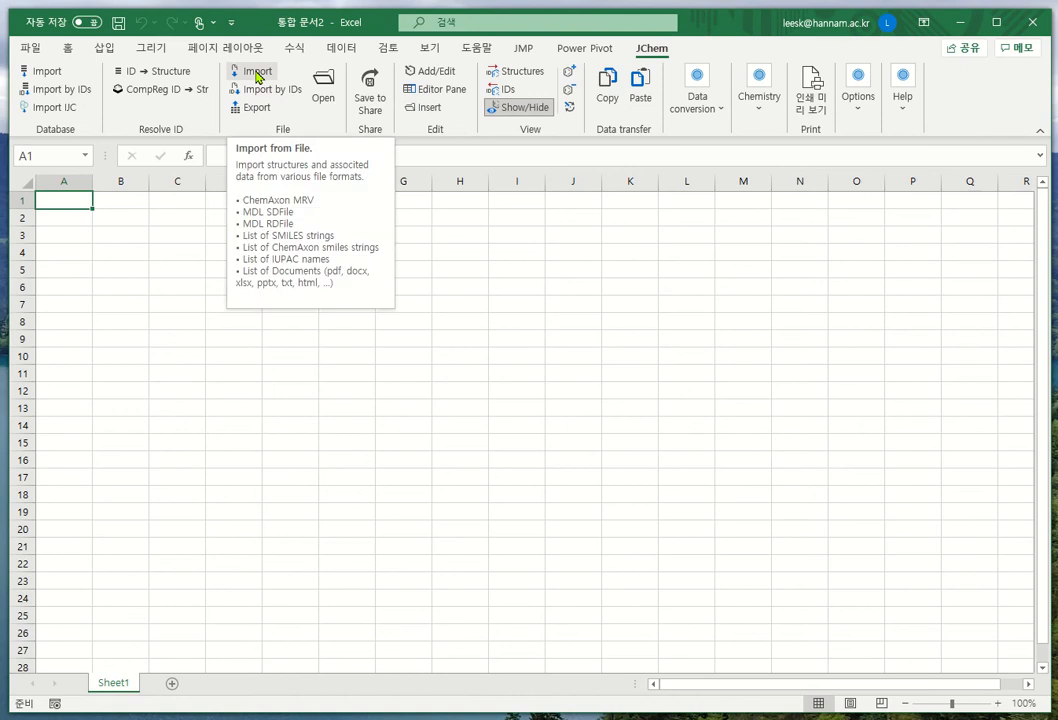
Step: Choose sdf-acid-chlorides.sdf from the sample data folder as the file to import with JChem
left_click(257, 72)
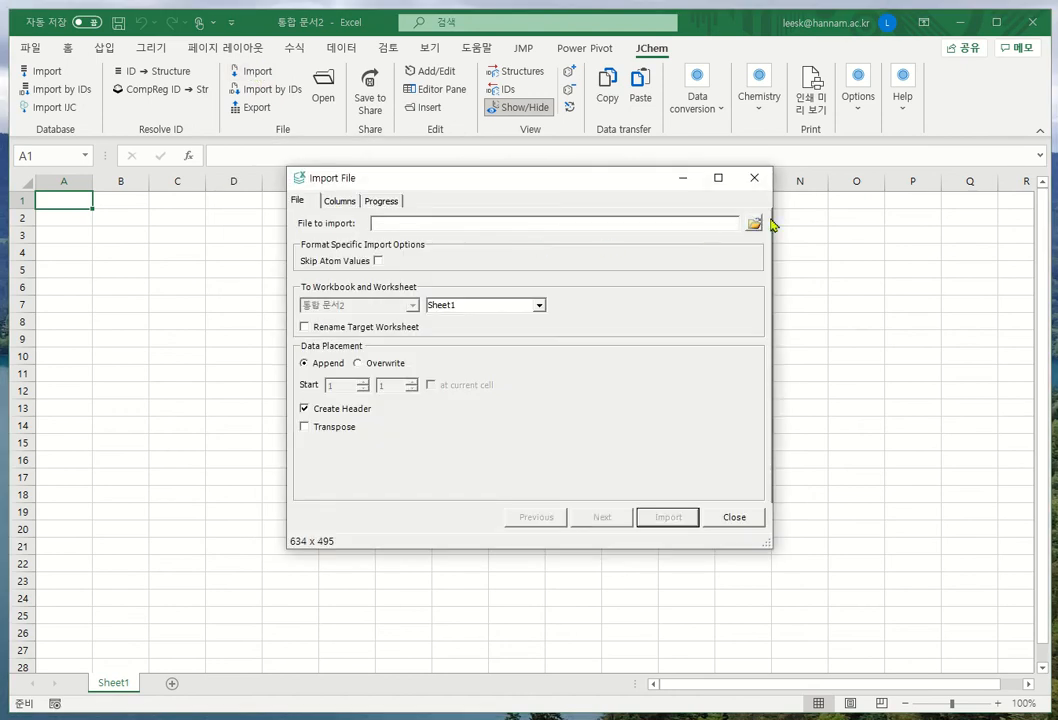
left_click(755, 226)
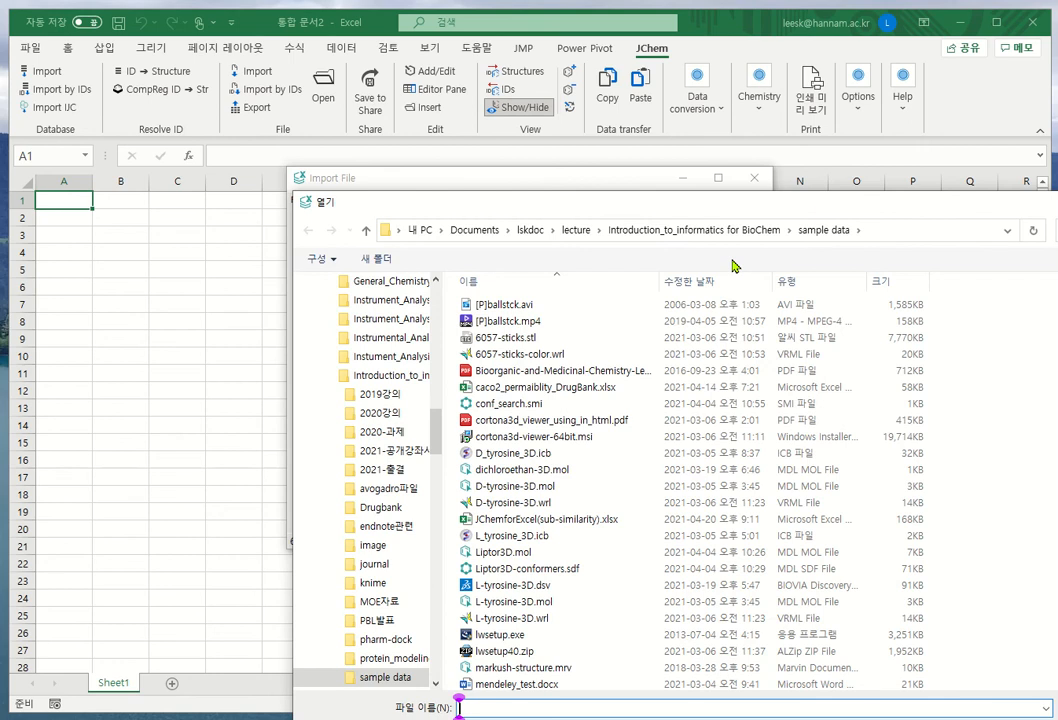
scroll(660, 335, "down", 3)
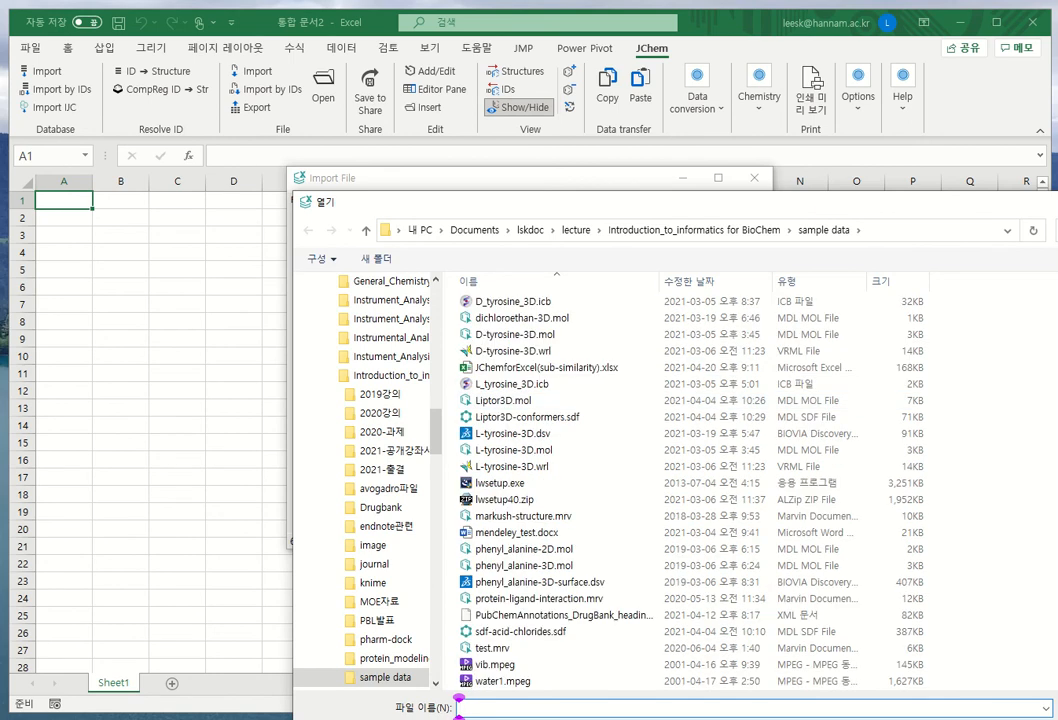
left_click(536, 633)
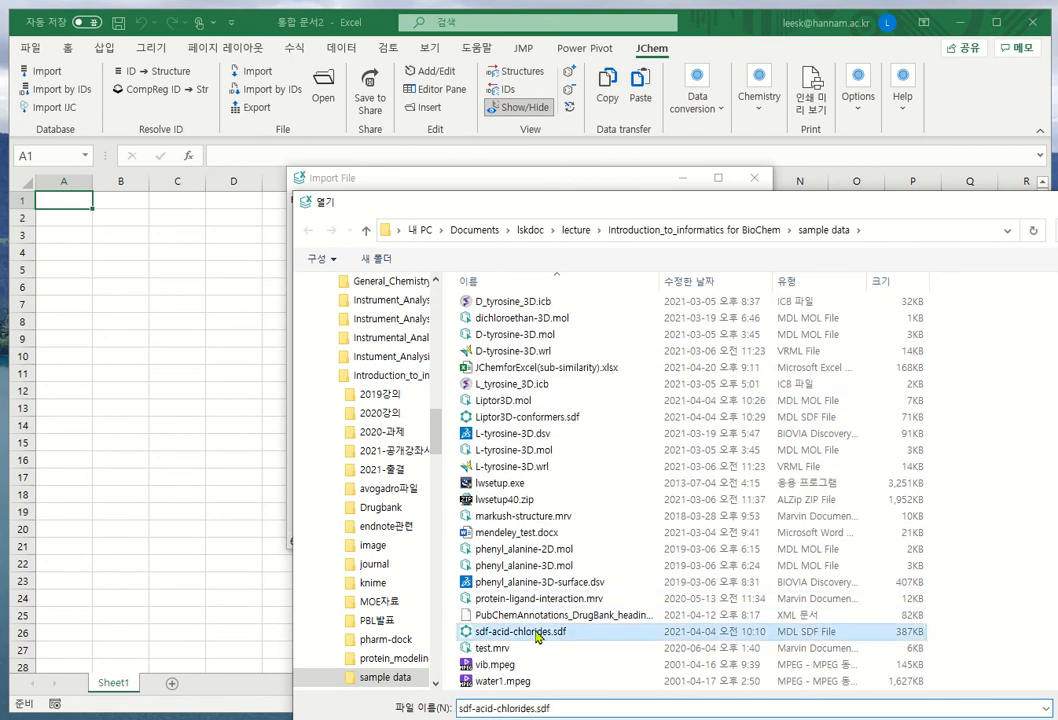
key("Return")
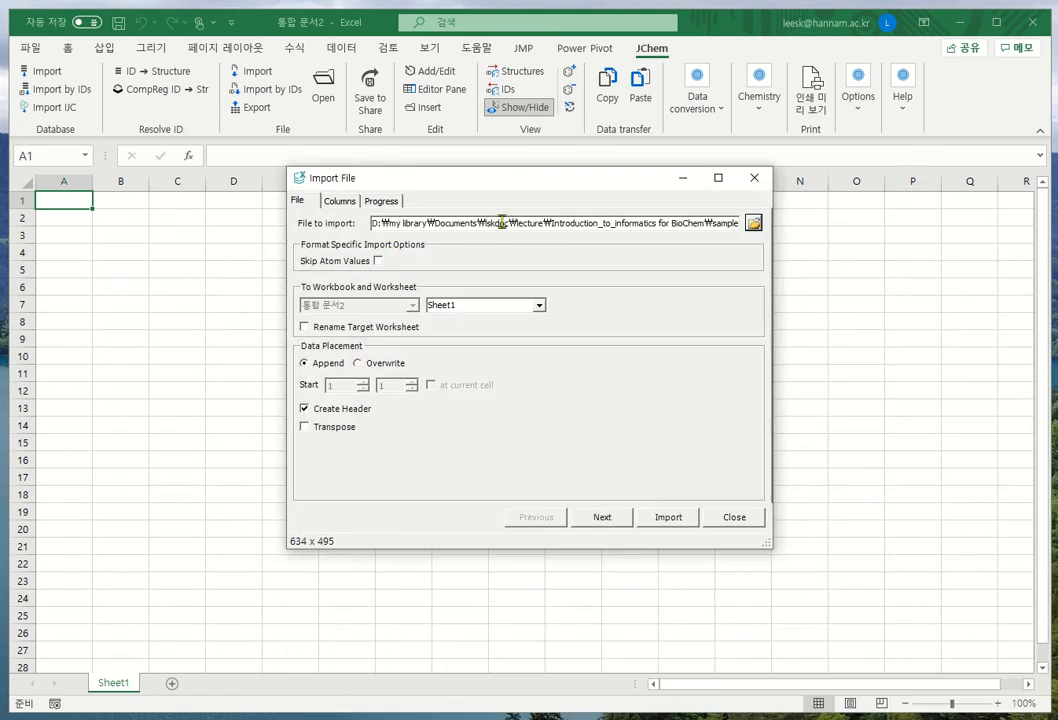
Step: Deselect all columns except Structure and import the file into Sheet1
left_click(601, 517)
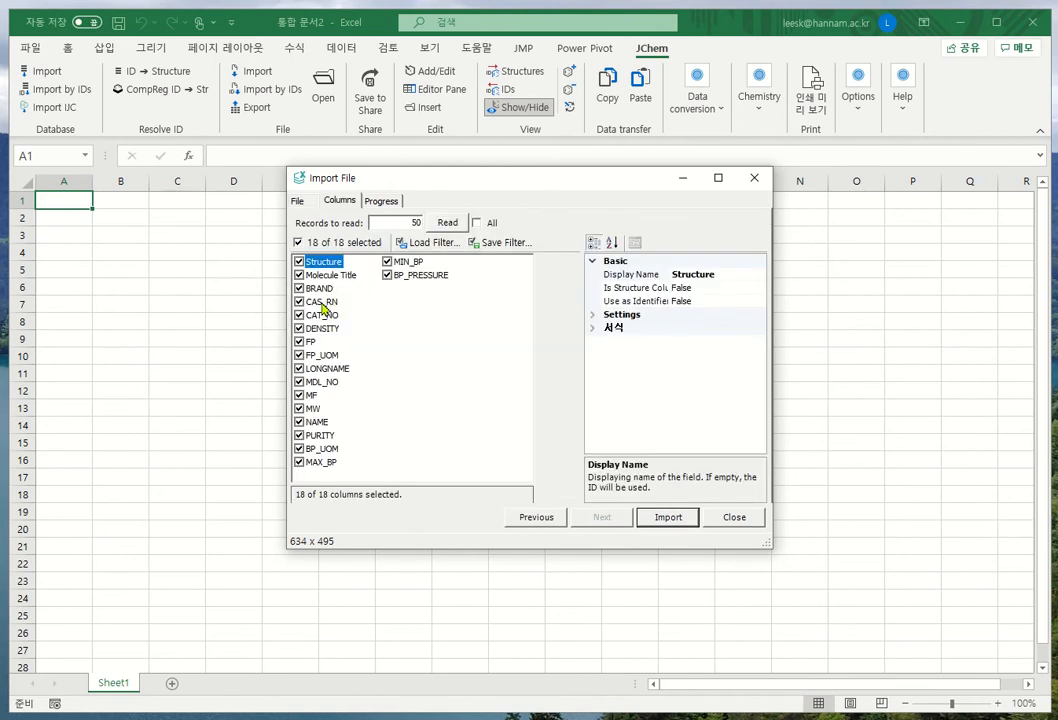
left_click(298, 243)
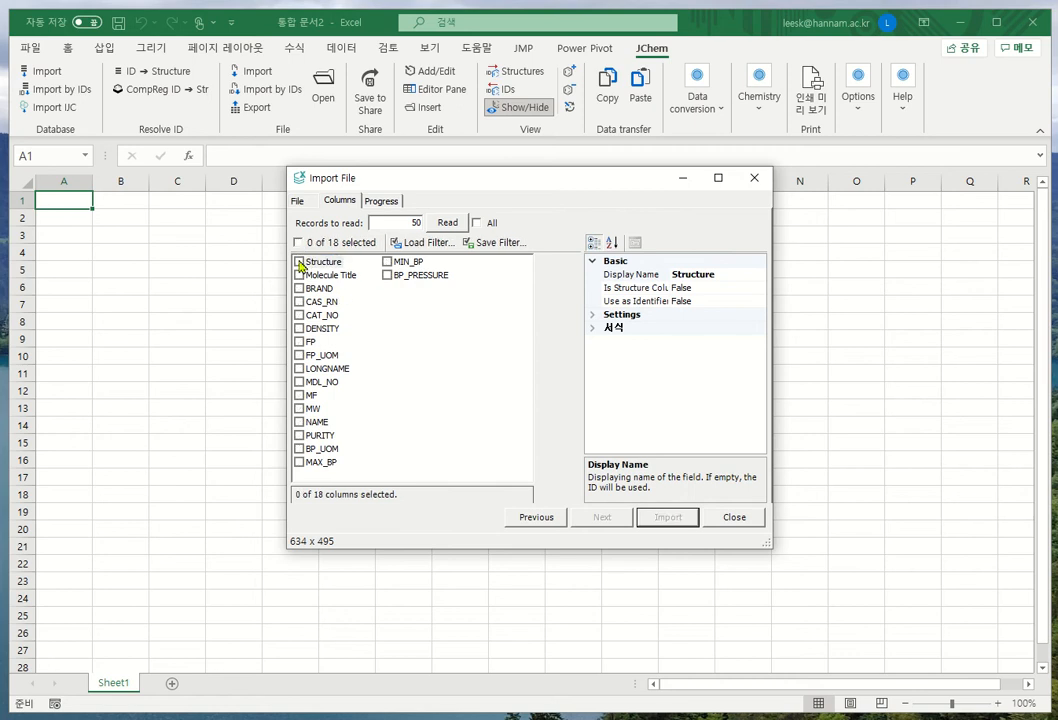
left_click(299, 262)
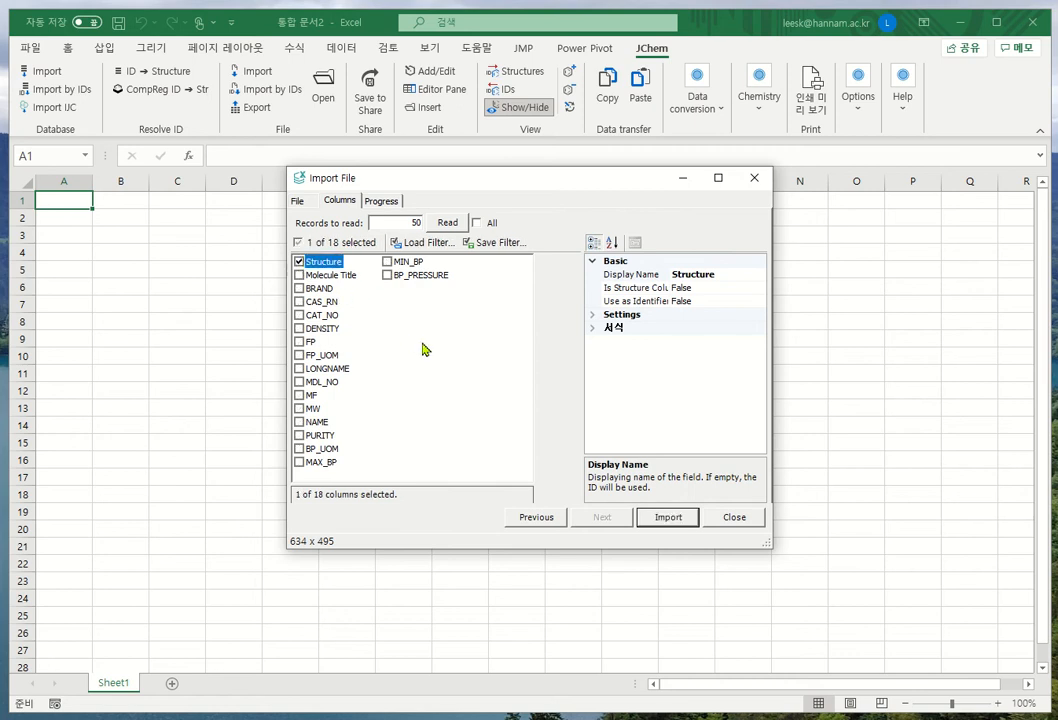
left_click(668, 518)
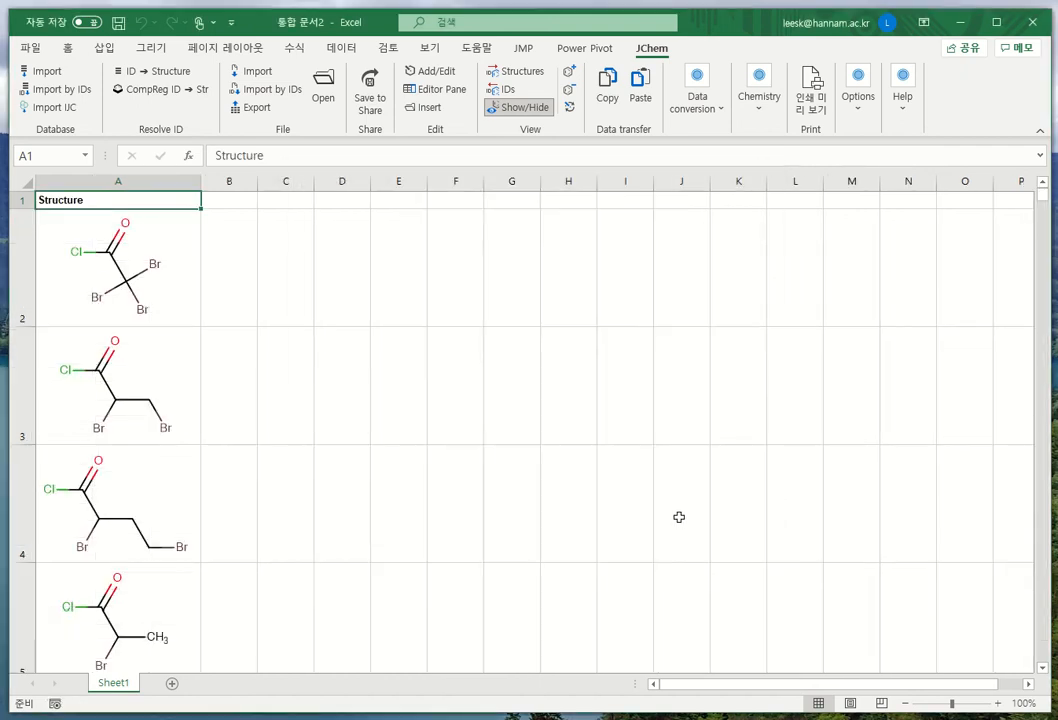
Step: Look through the imported chemical structures in column A
left_click(290, 404)
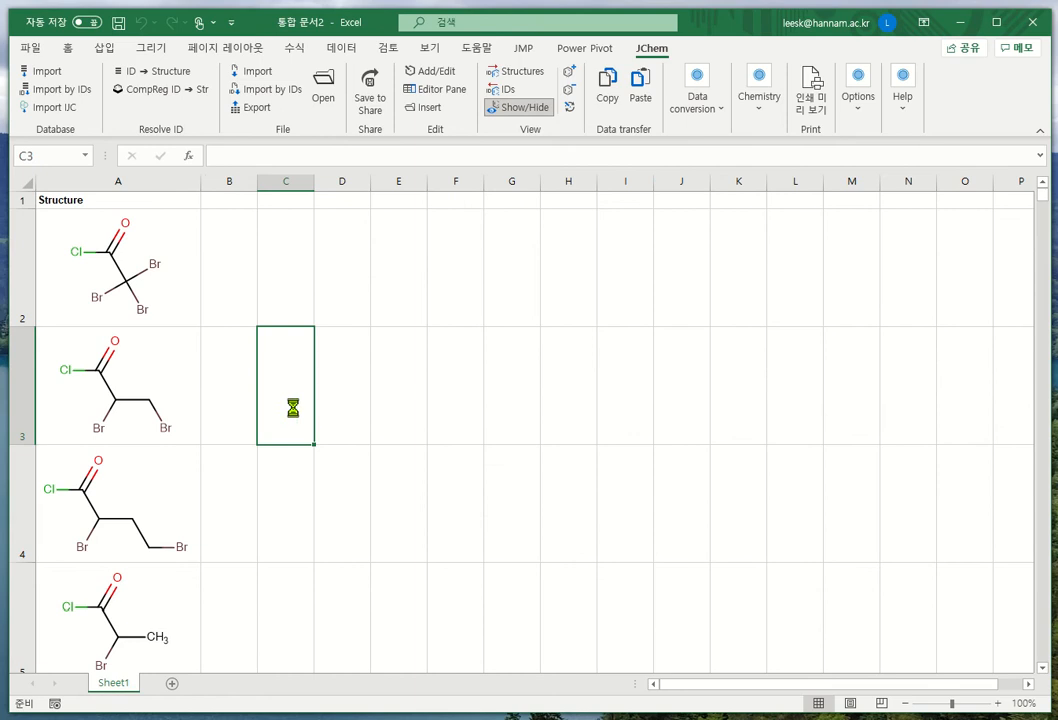
scroll(142, 307, "down", 7)
scroll(147, 335, "down", 7)
scroll(147, 335, "up", 13)
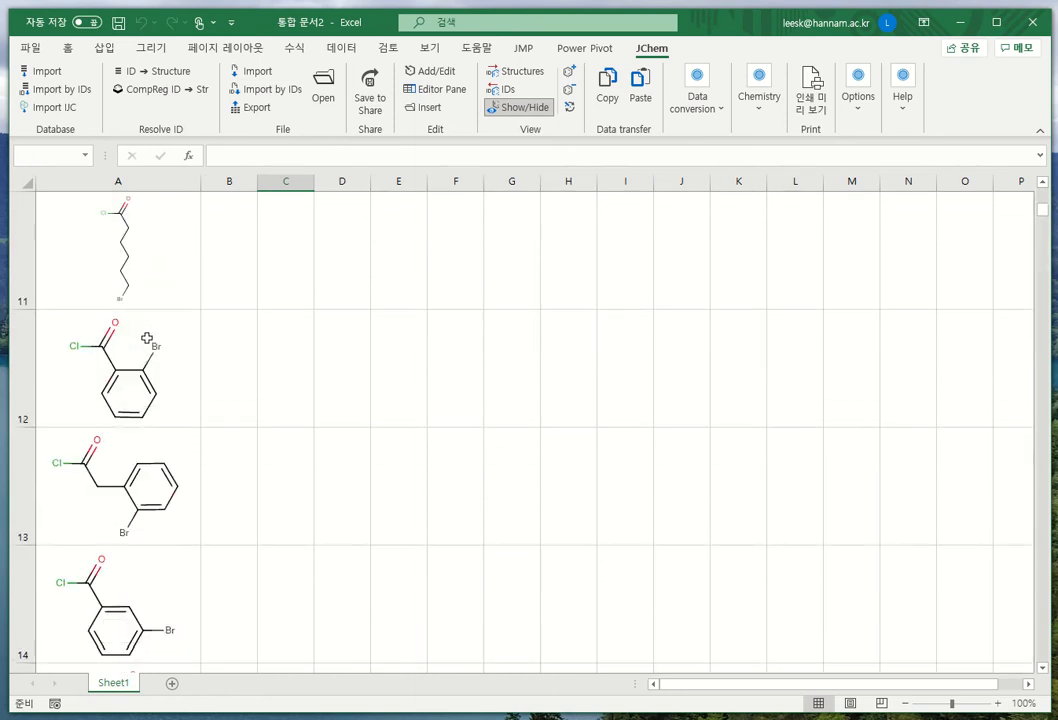
left_click(170, 311)
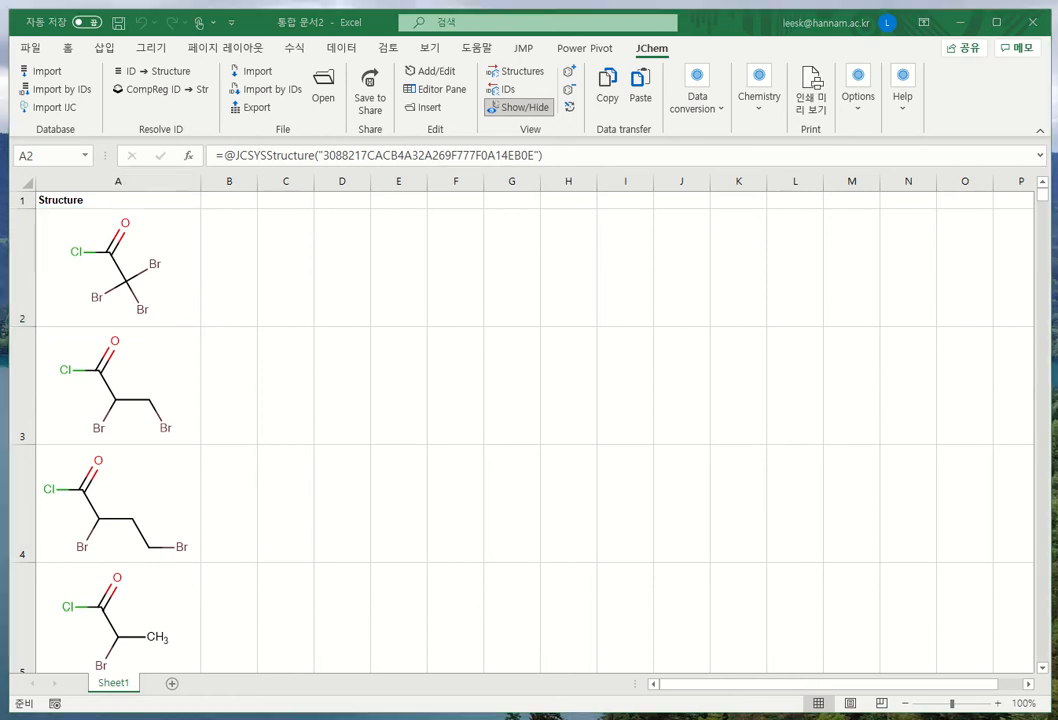
Step: Select cell A2, widen the workbook window and open the JChem structure filter
left_click(135, 240)
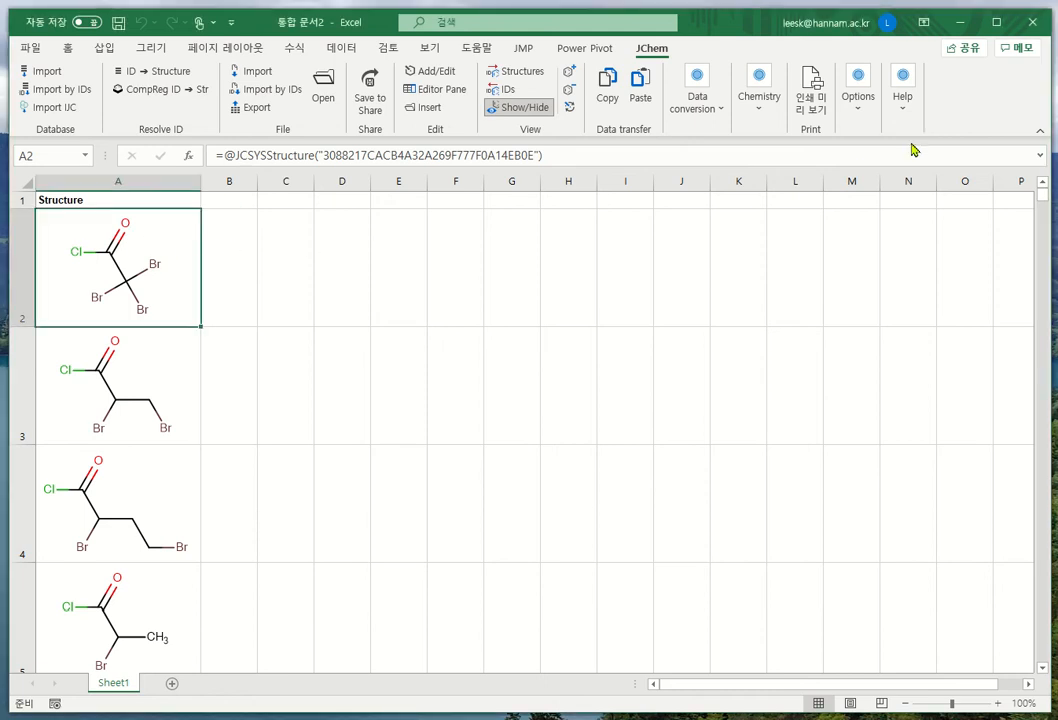
left_click_drag(1050, 155, 1057, 155)
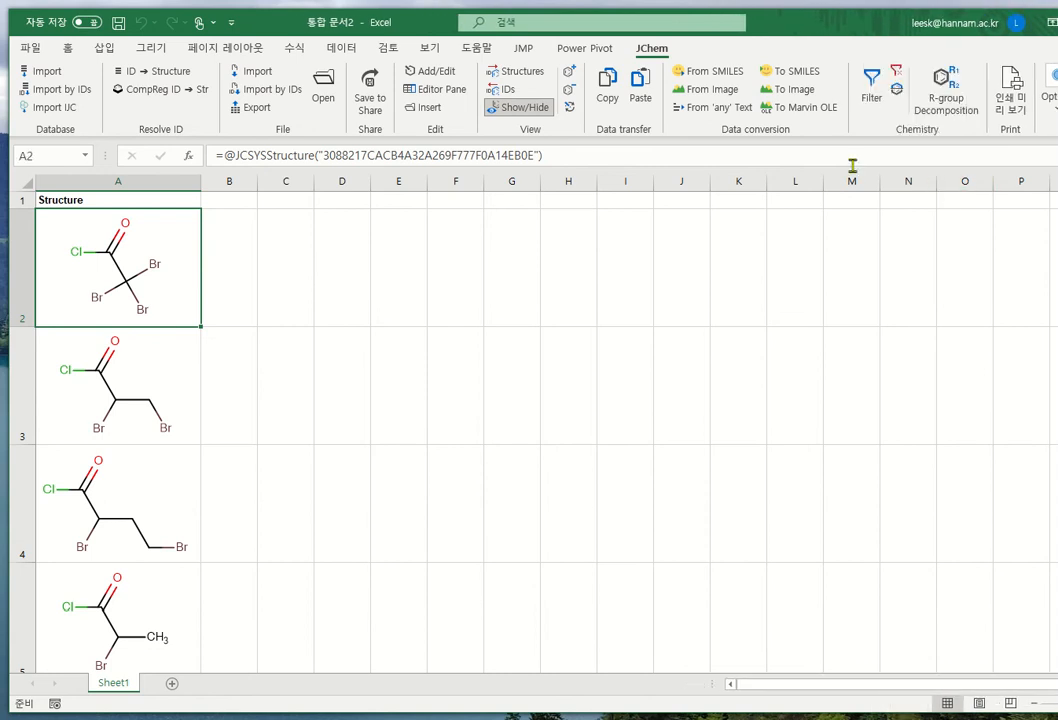
left_click(873, 88)
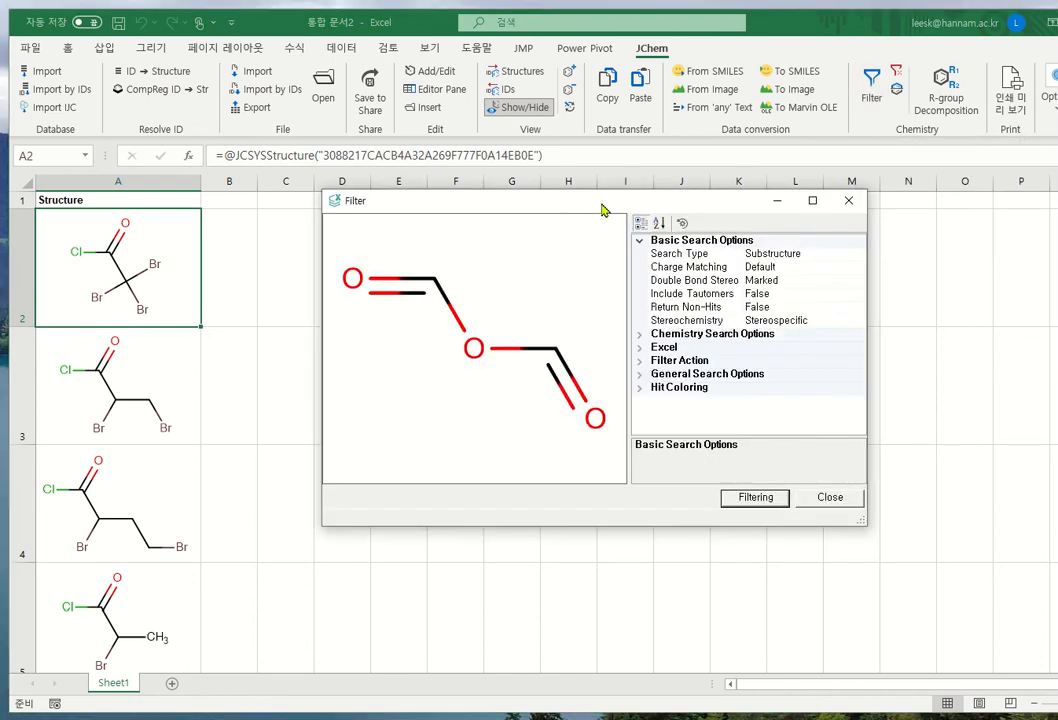
Step: Edit the filter's query structure in Marvin by cutting the O=C-O-C=O drawing, pasting it back and accepting it
double_click(506, 384)
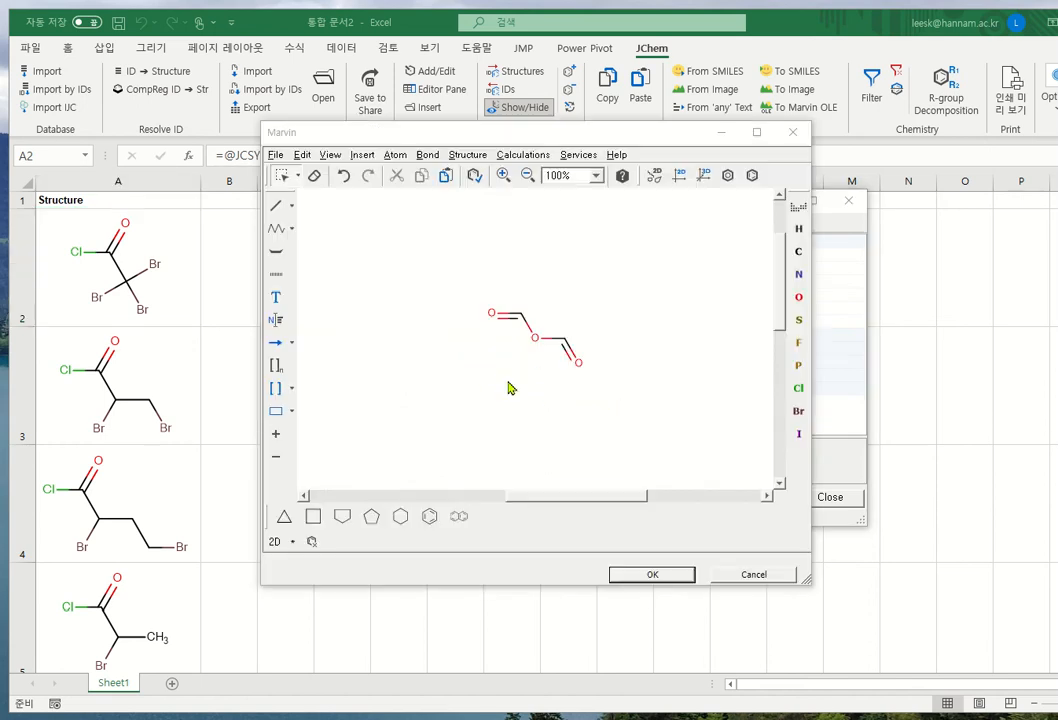
left_click_drag(401, 246, 664, 420)
left_click(302, 155)
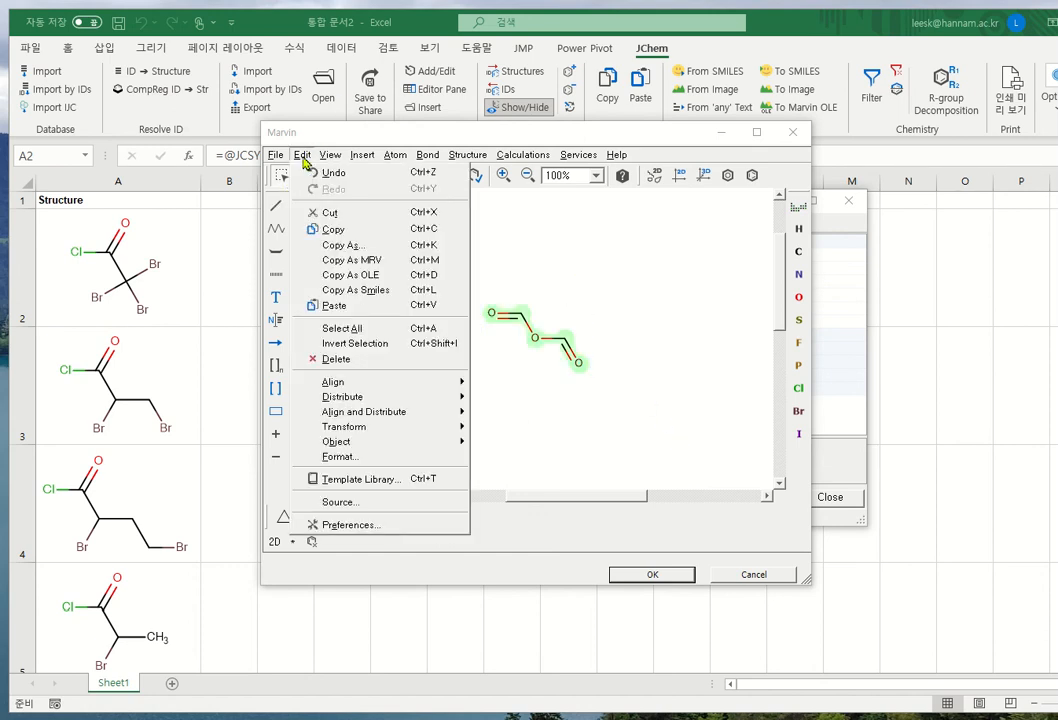
left_click(347, 214)
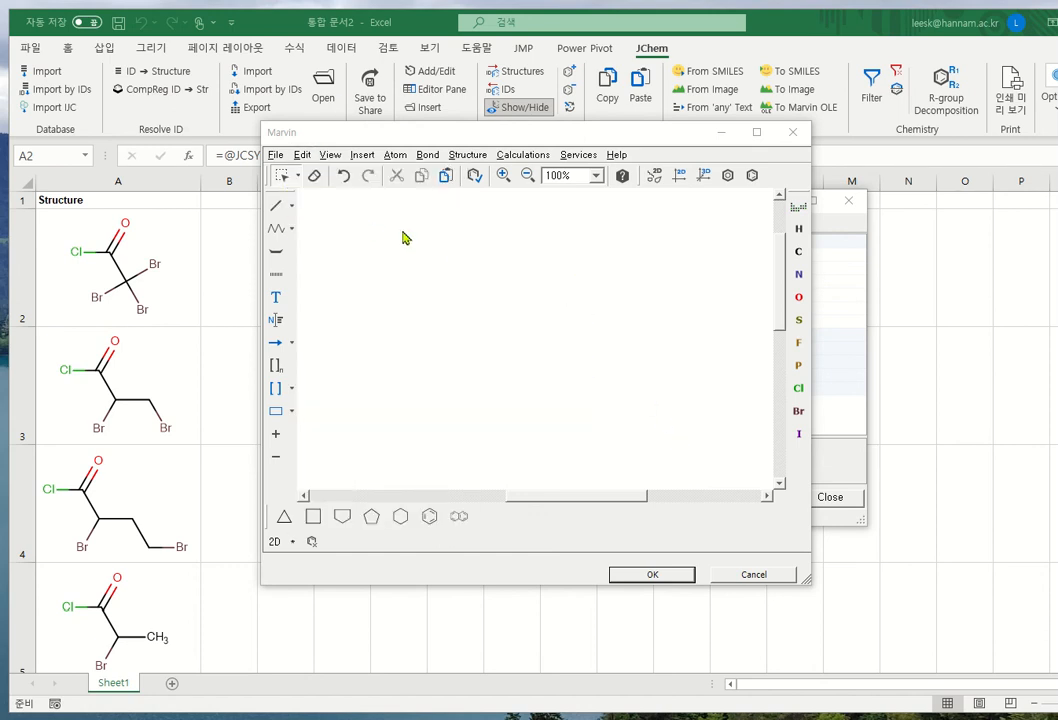
left_click(305, 158)
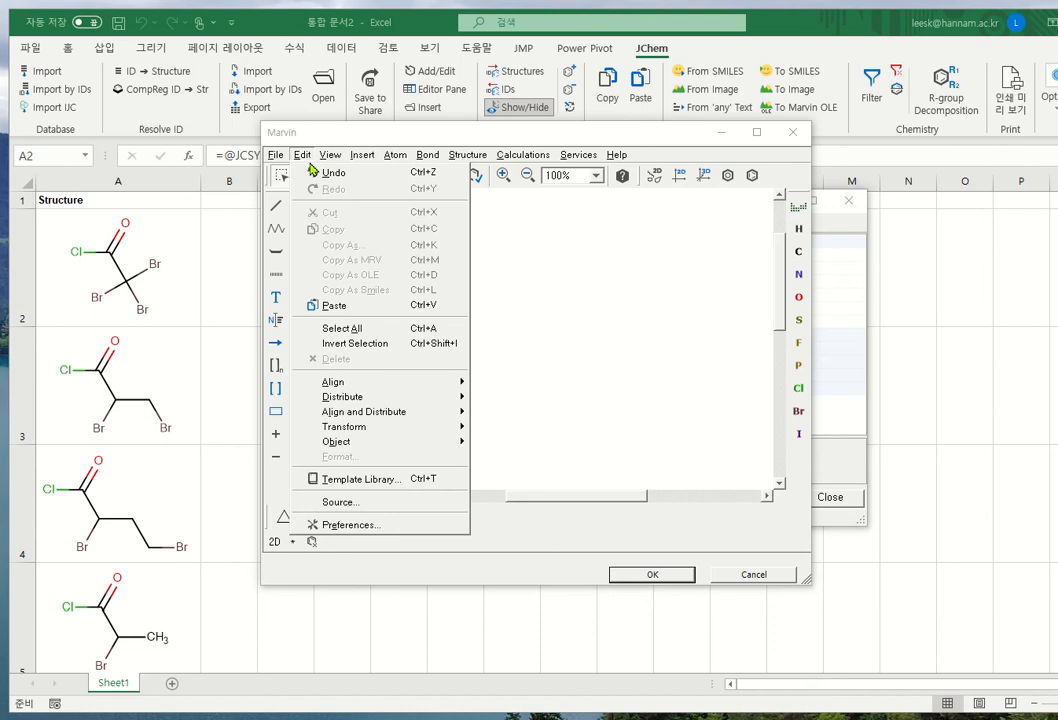
left_click(340, 305)
left_click(648, 578)
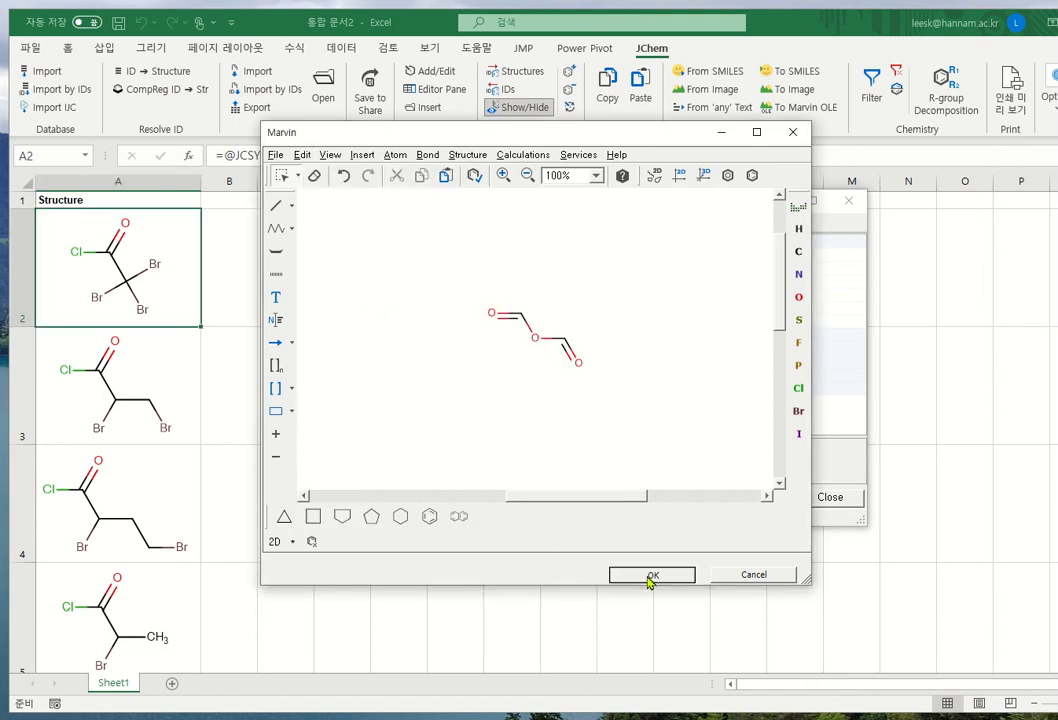
left_click(621, 578)
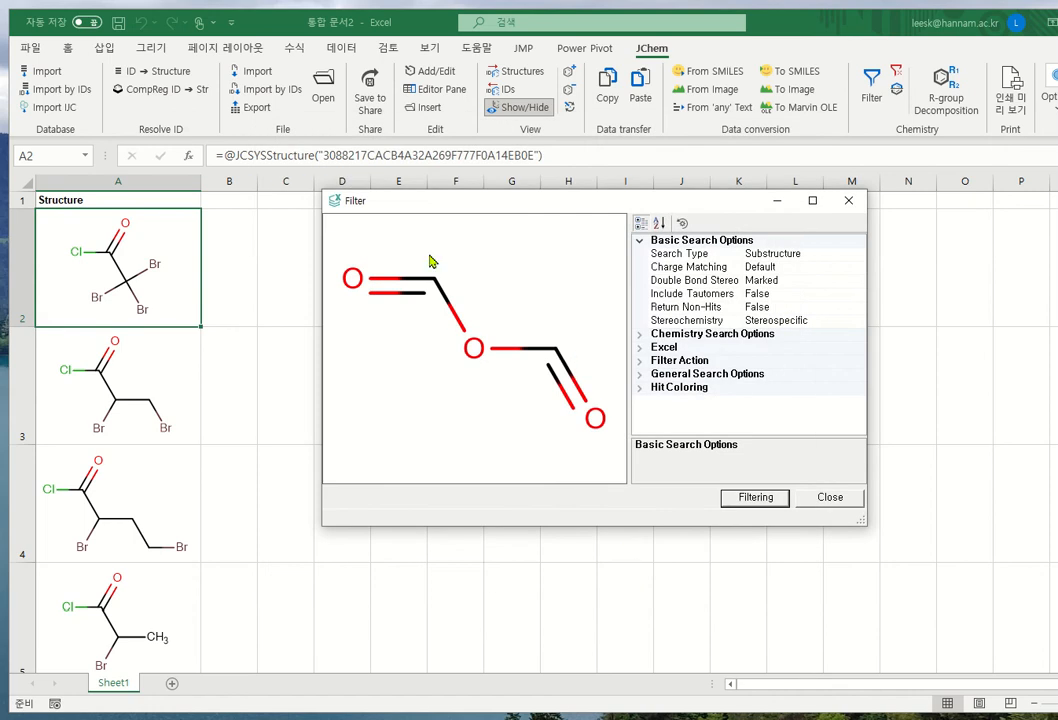
Step: Examine the filter's search type, chemistry search, Excel target column, filter action, general search and hit coloring options
left_click(790, 254)
left_click(859, 257)
left_click(862, 267)
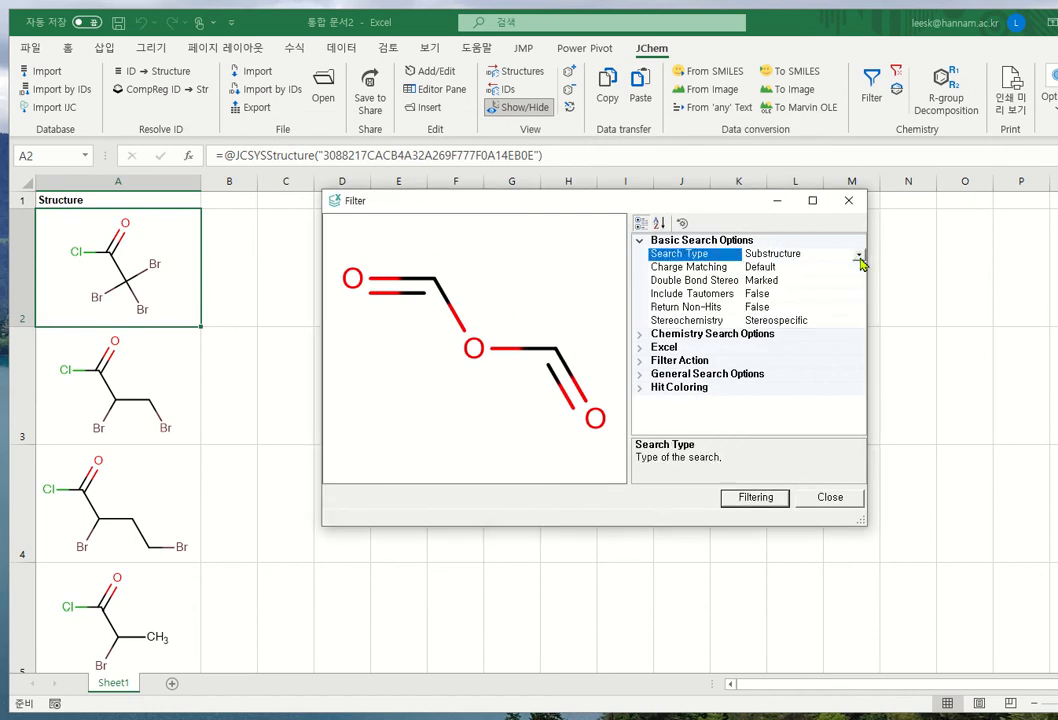
left_click(640, 334)
scroll(781, 360, "down", 3)
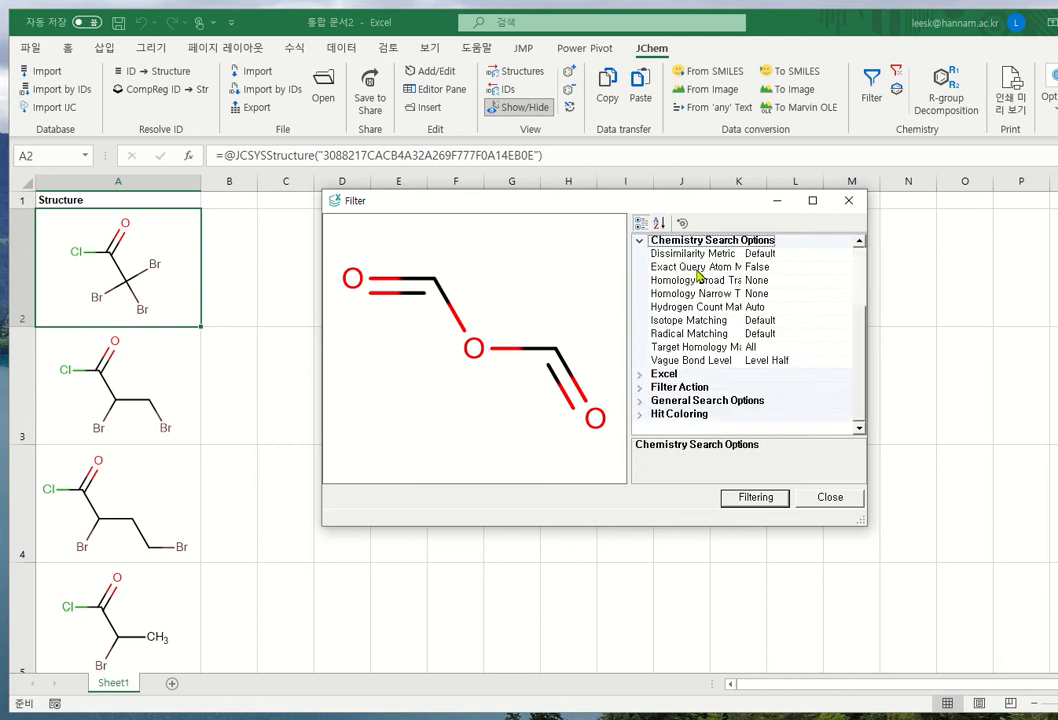
left_click(638, 374)
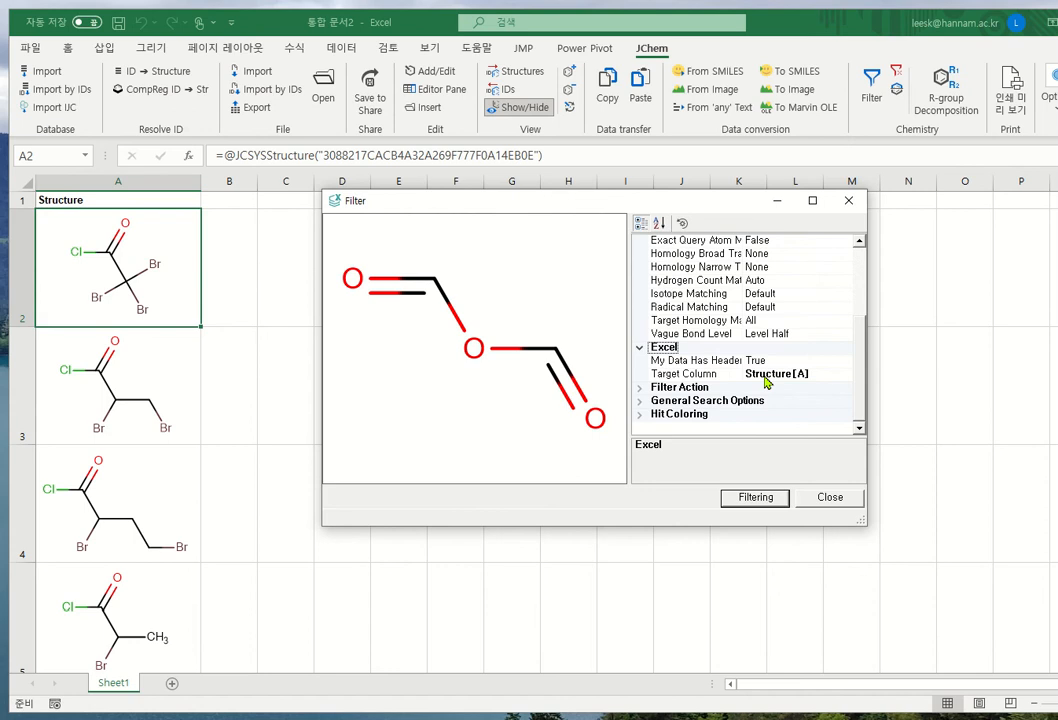
left_click(765, 375)
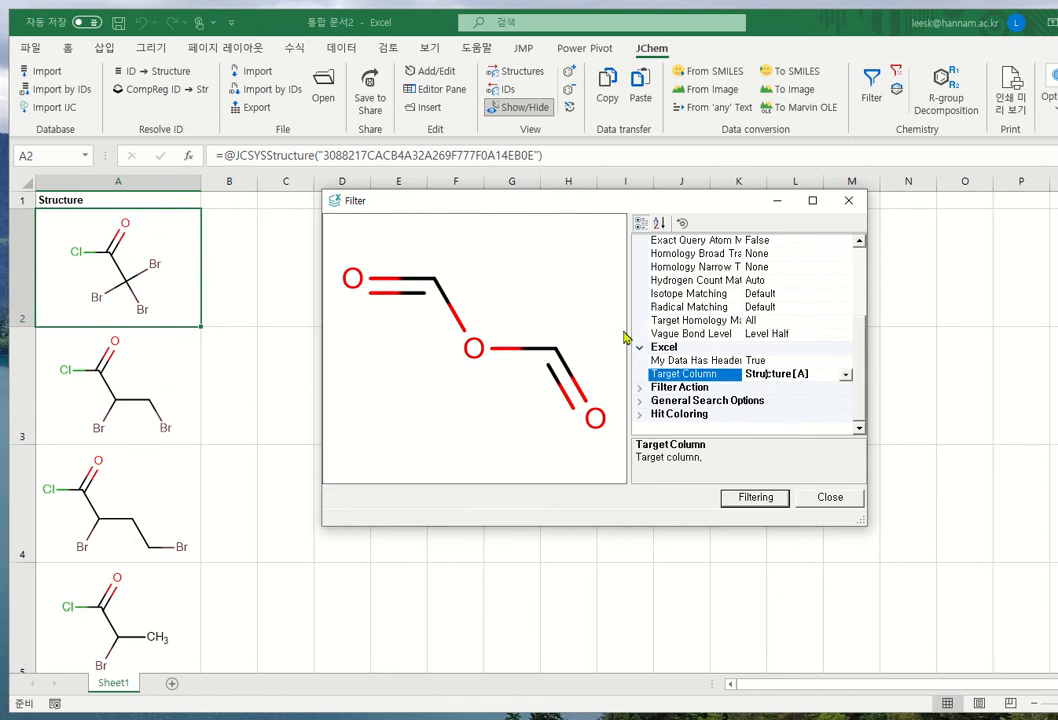
left_click(641, 388)
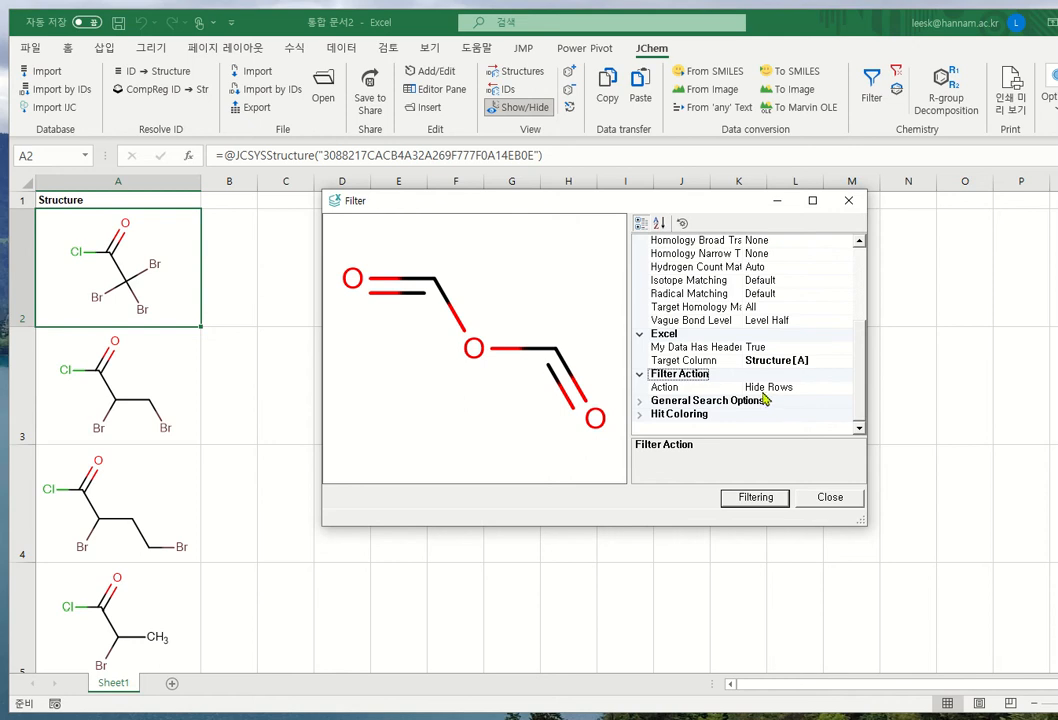
left_click(641, 401)
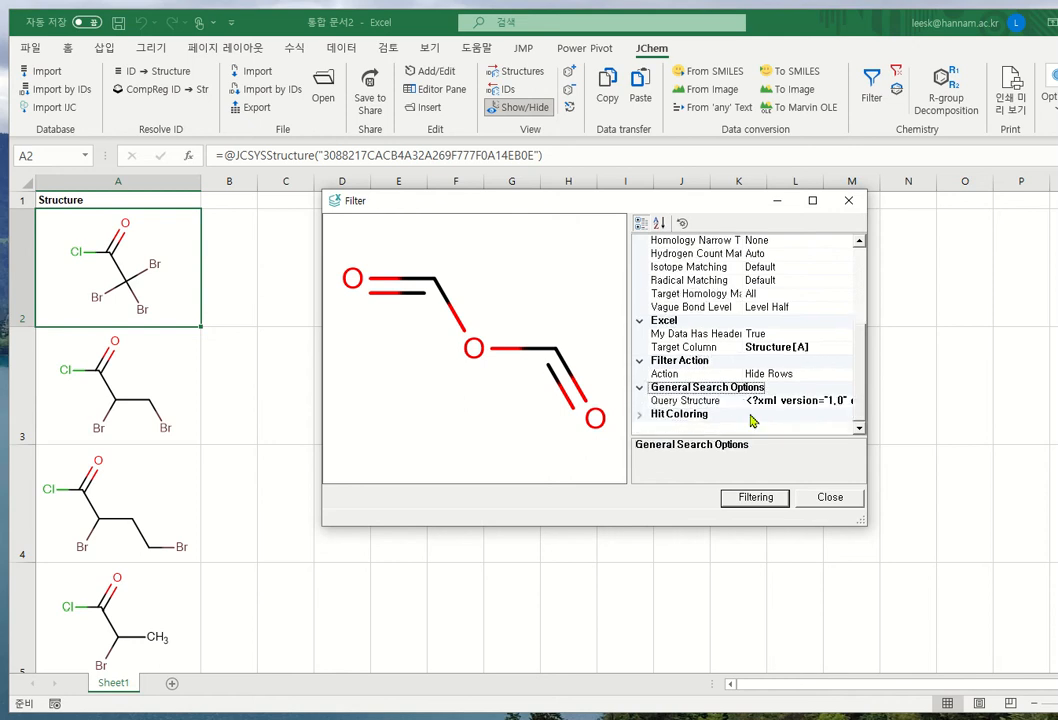
left_click(641, 414)
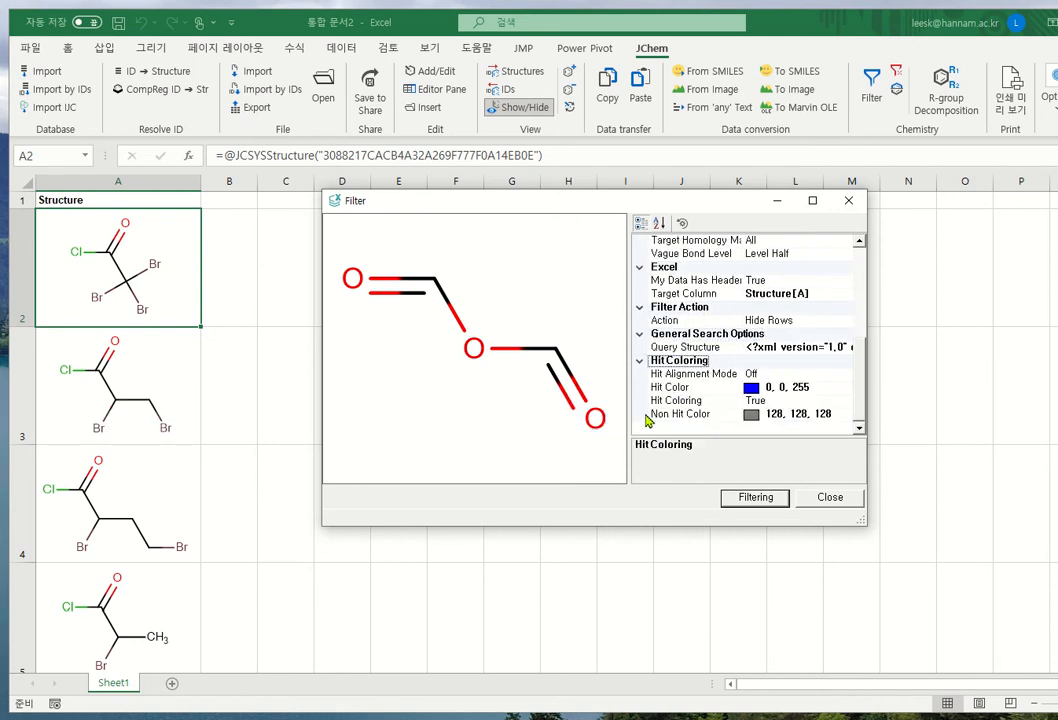
Step: Filter the Structure column with the O=C-O-C=O substructure query and select the matching structure
left_click(755, 498)
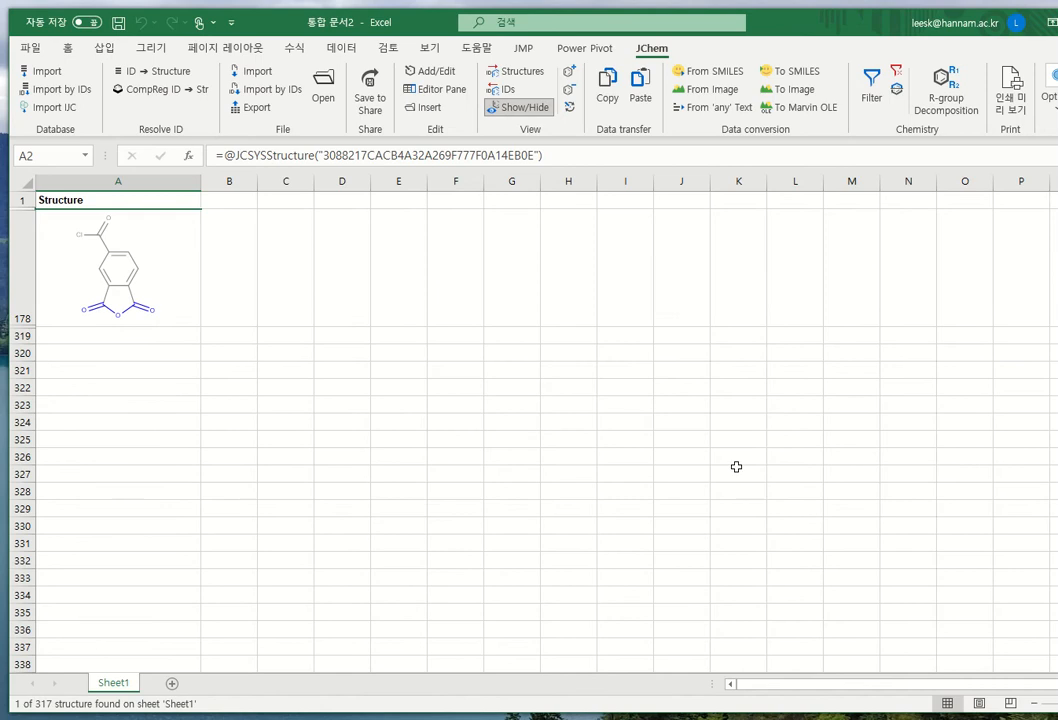
left_click(160, 291)
Step: Remove the structure filter so the full list of structures is shown again
left_click(871, 88)
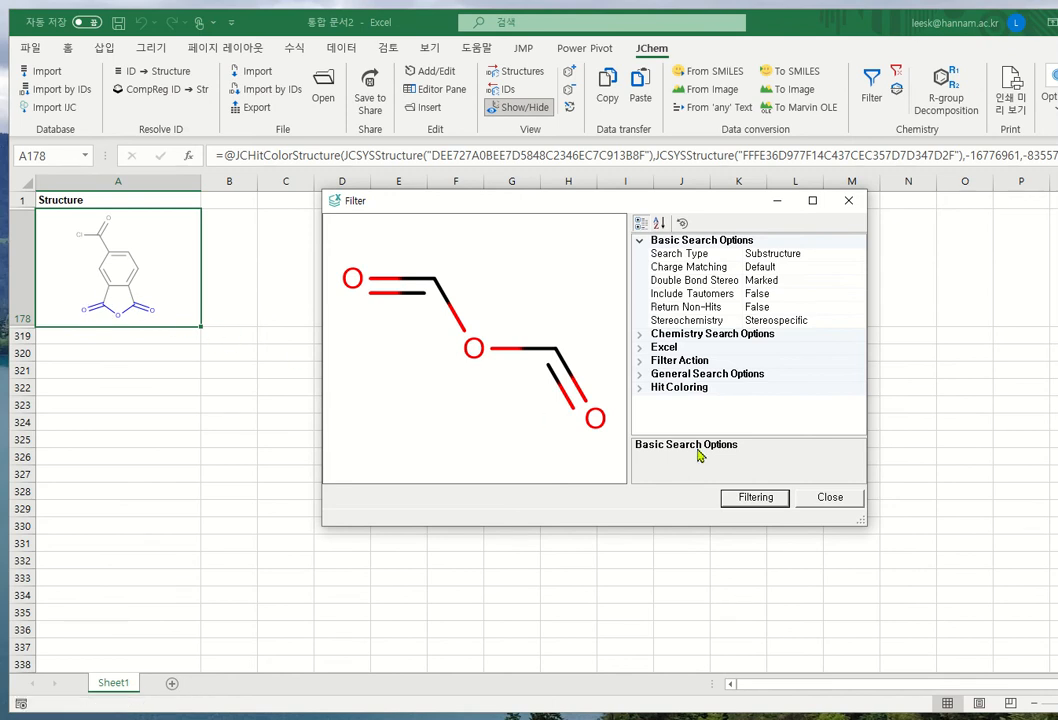
left_click(830, 497)
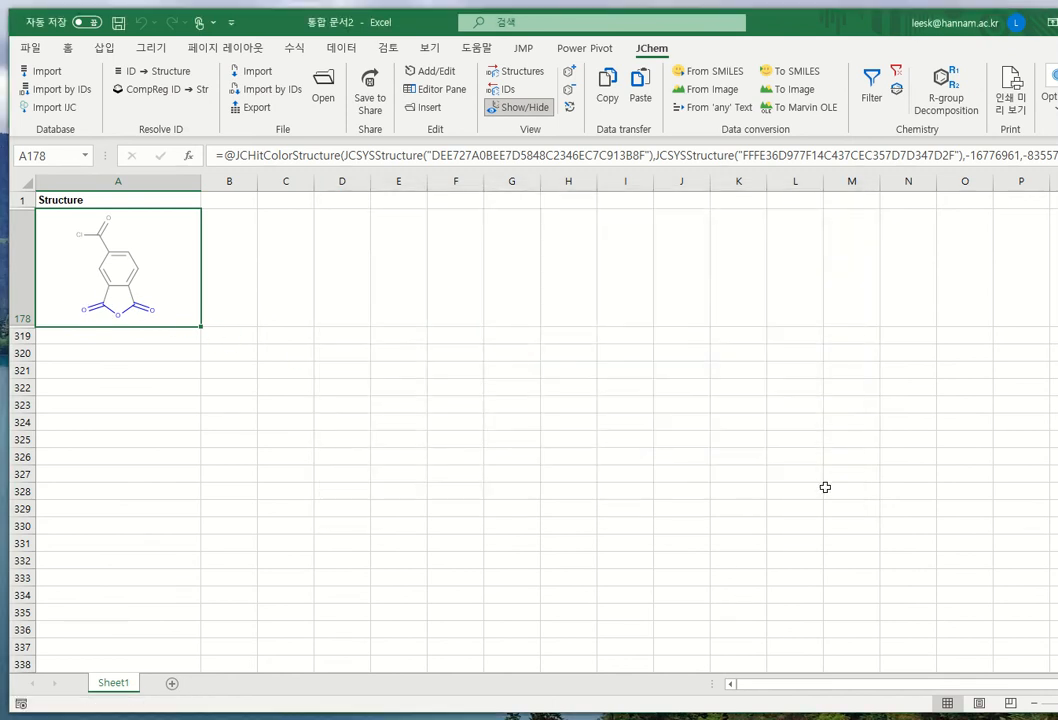
left_click(897, 76)
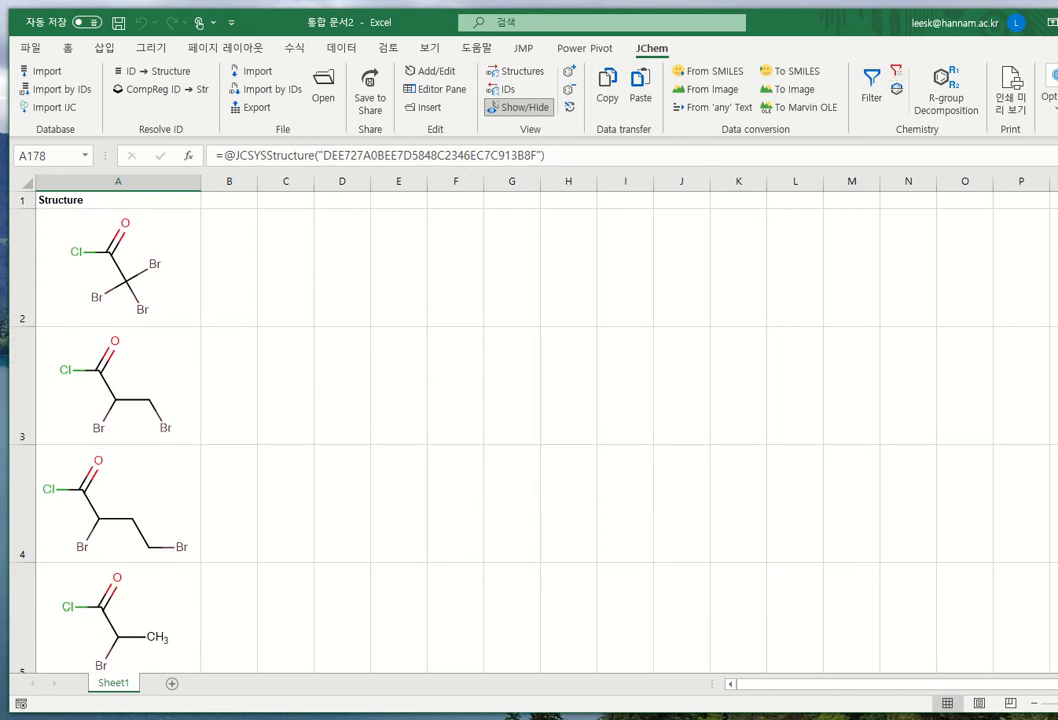
Step: Review the available search types for the structure filter and close it without filtering
left_click(873, 92)
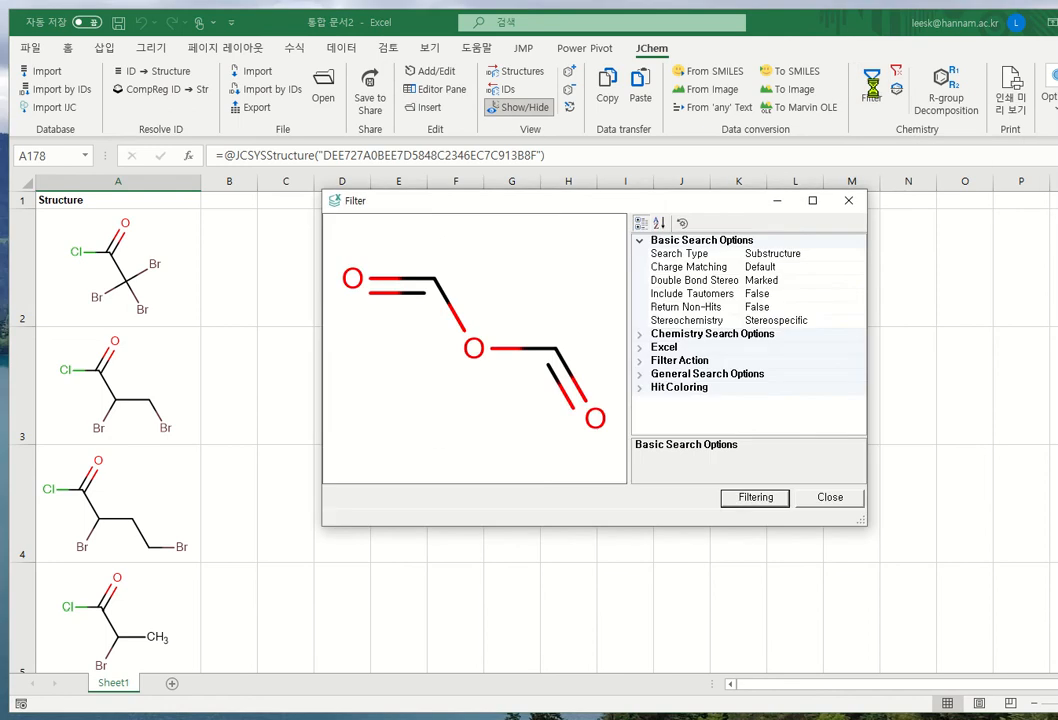
left_click(805, 253)
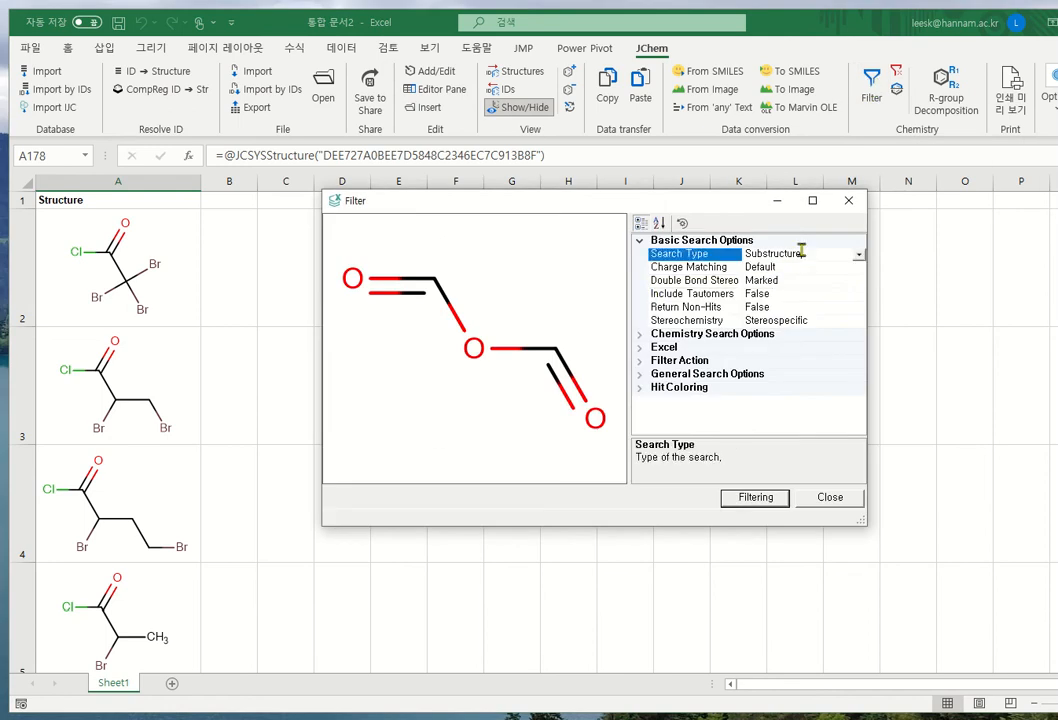
left_click(858, 256)
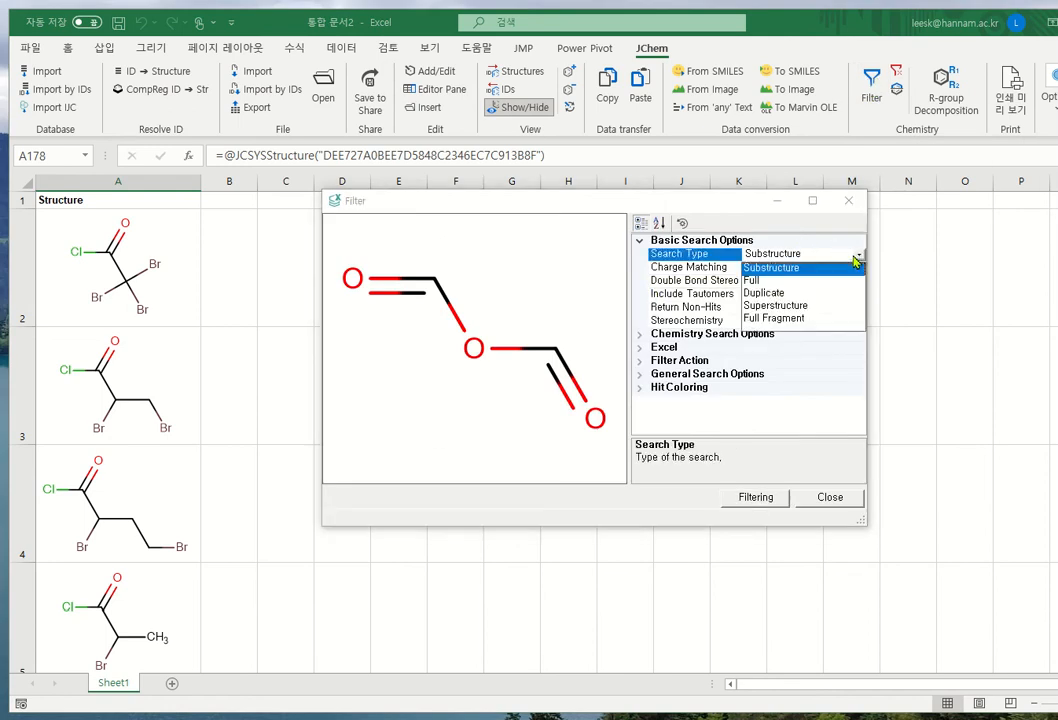
left_click(700, 255)
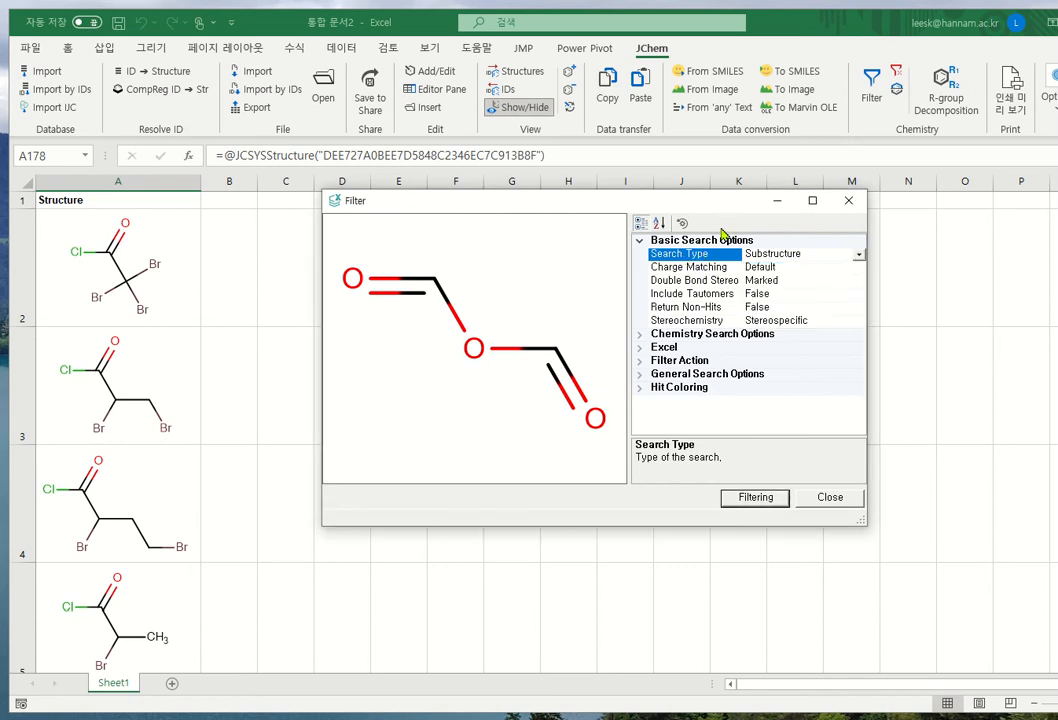
left_click(847, 201)
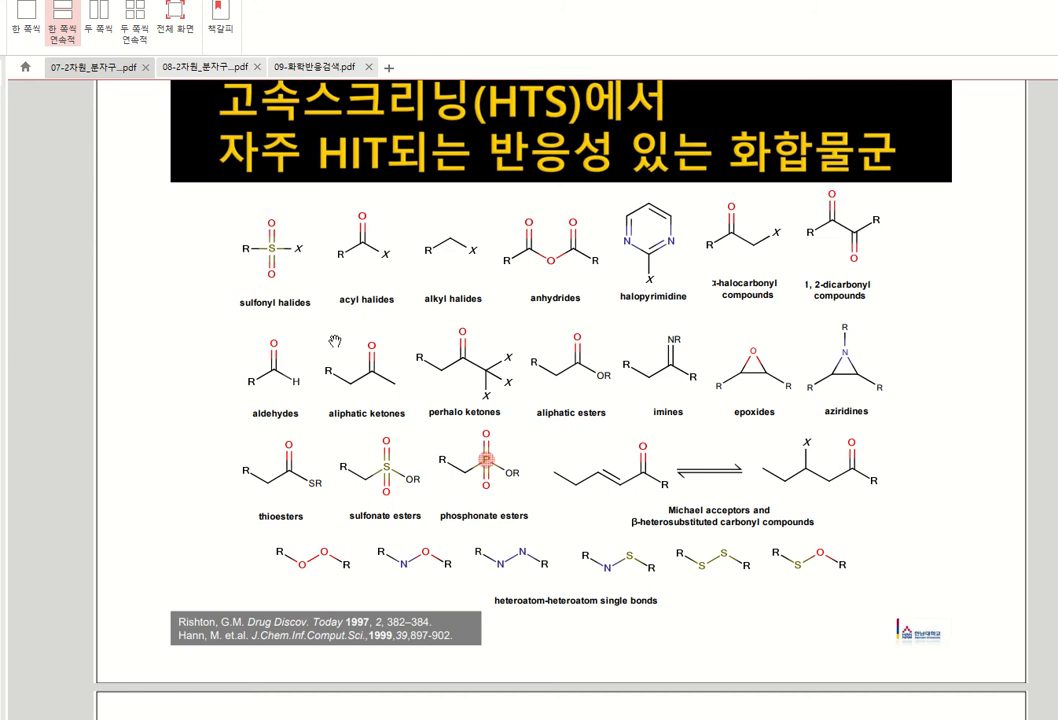
Step: Switch to the PDF viewer and look through the slides on reactive compound classes that frequently hit in HTS
left_click_drag(345, 415, 343, 425)
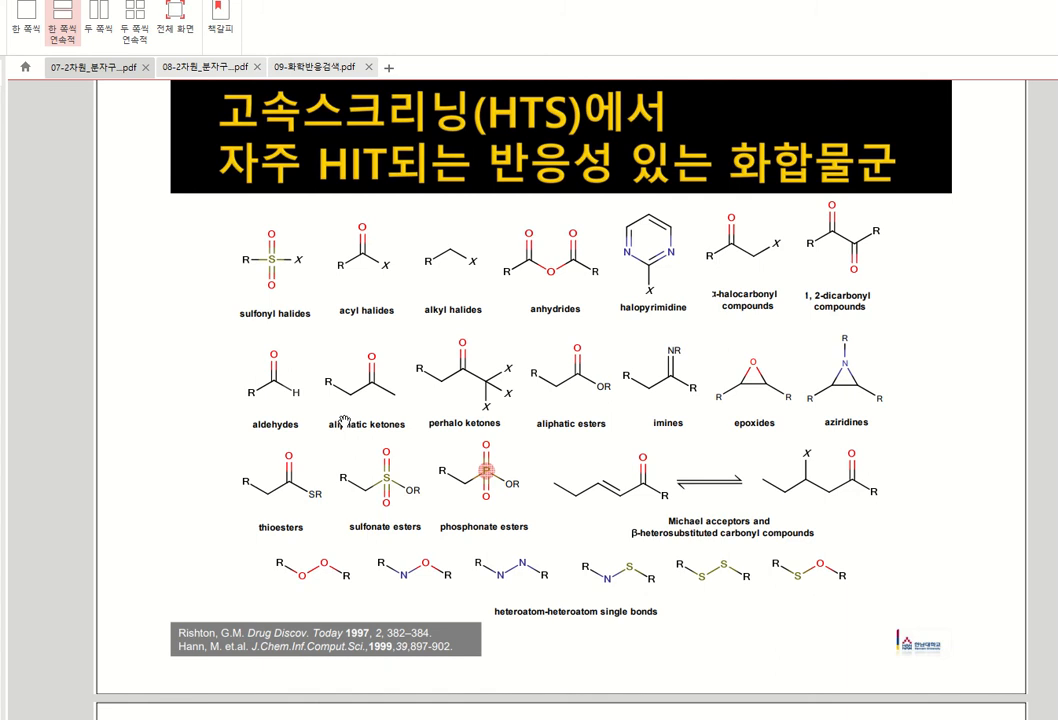
left_click_drag(421, 515, 451, 134)
left_click_drag(503, 524, 515, 292)
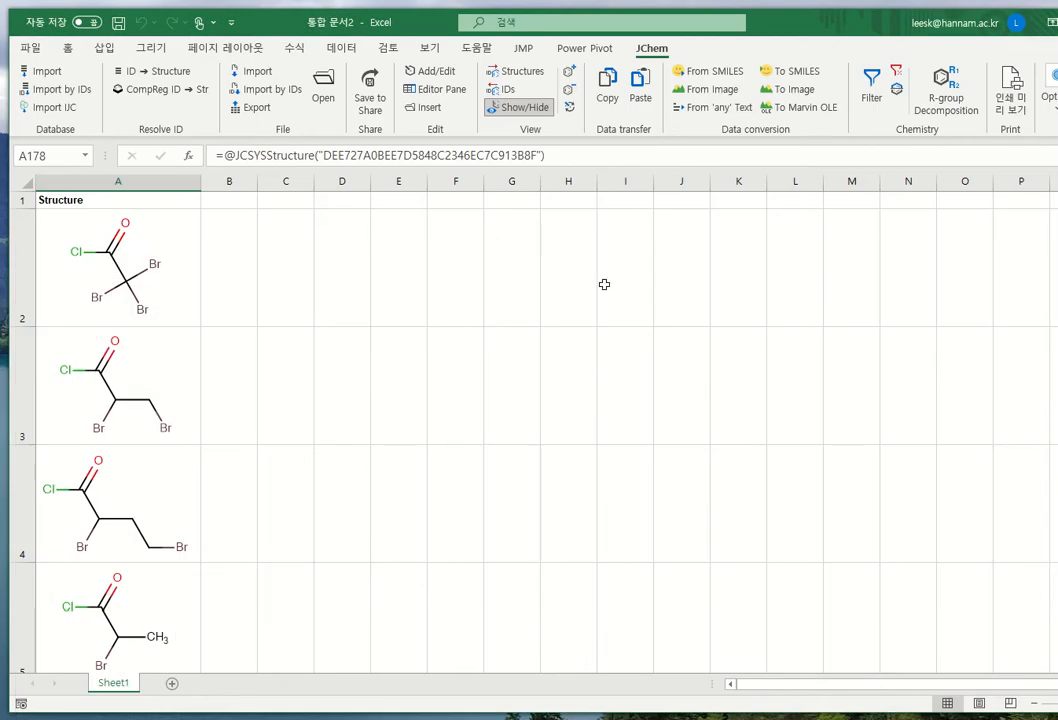
Step: Back in Excel, paste the copied C–L query with the [Br;Cl;I] atom list as a new JChem structure in cell B1
left_click(488, 338)
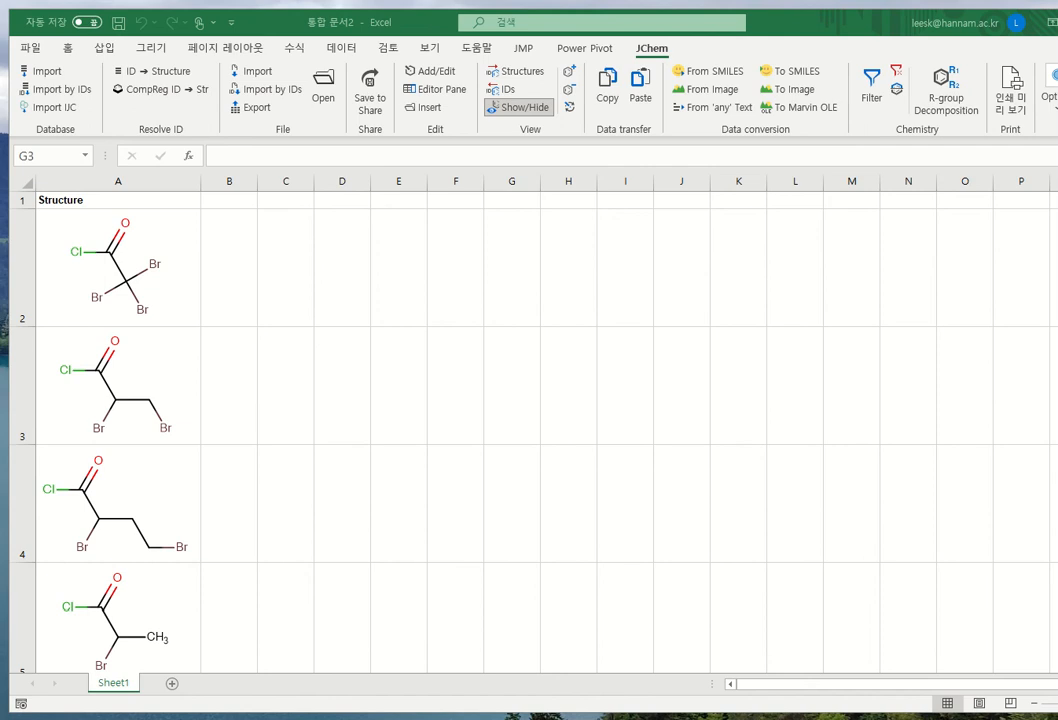
left_click(236, 201)
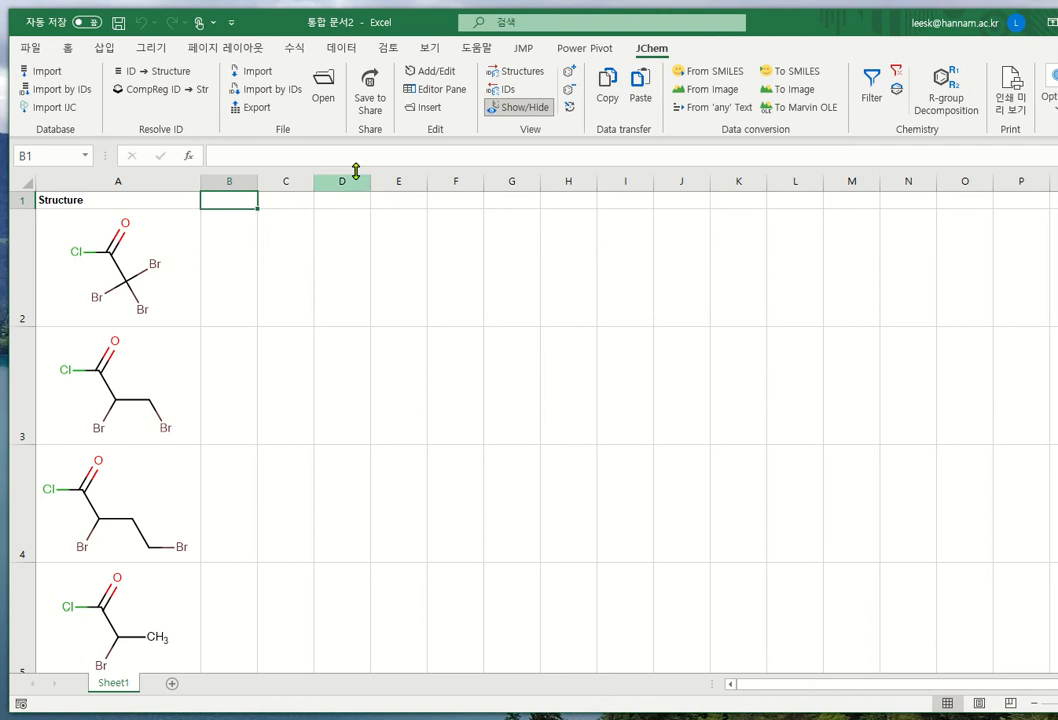
left_click(425, 72)
left_click(302, 155)
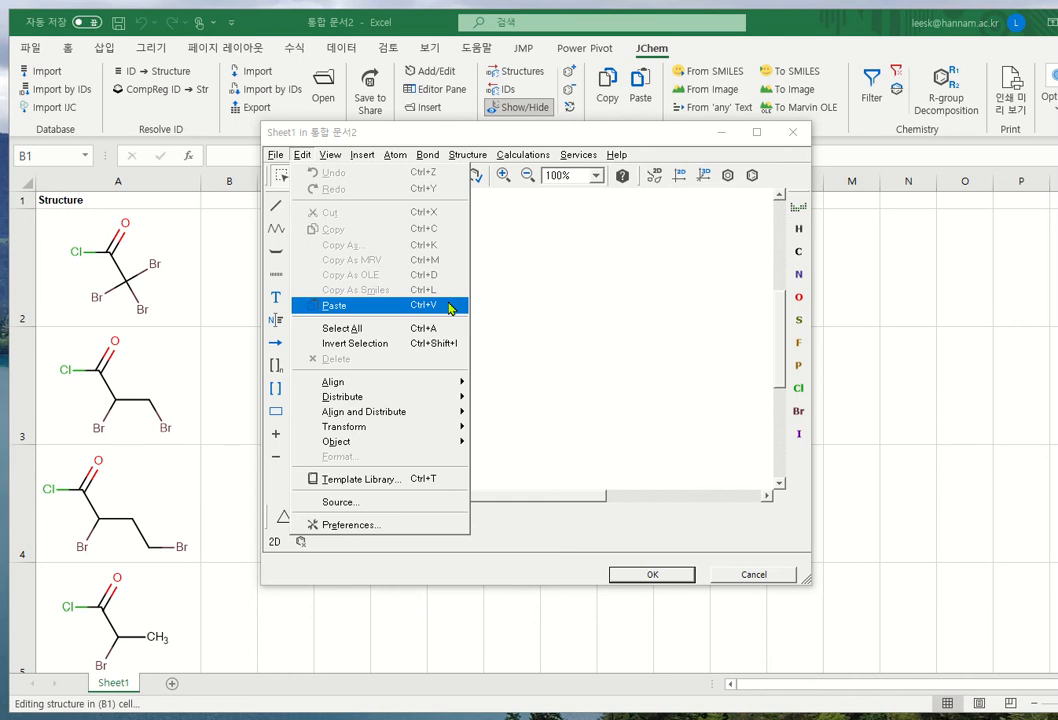
left_click(310, 305)
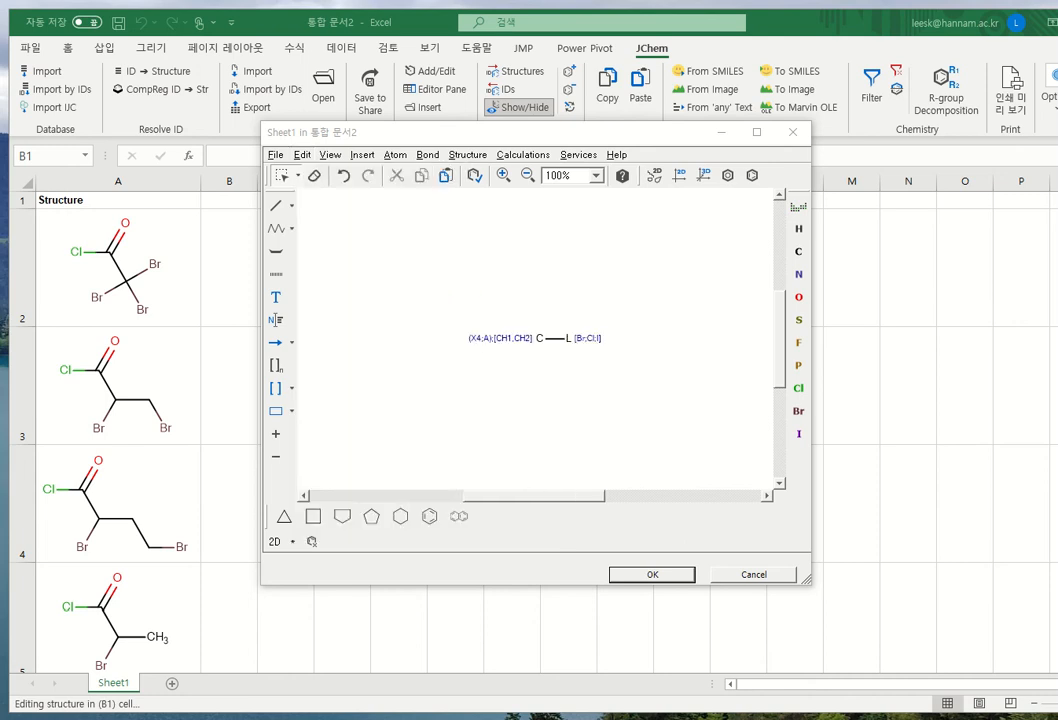
left_click(650, 575)
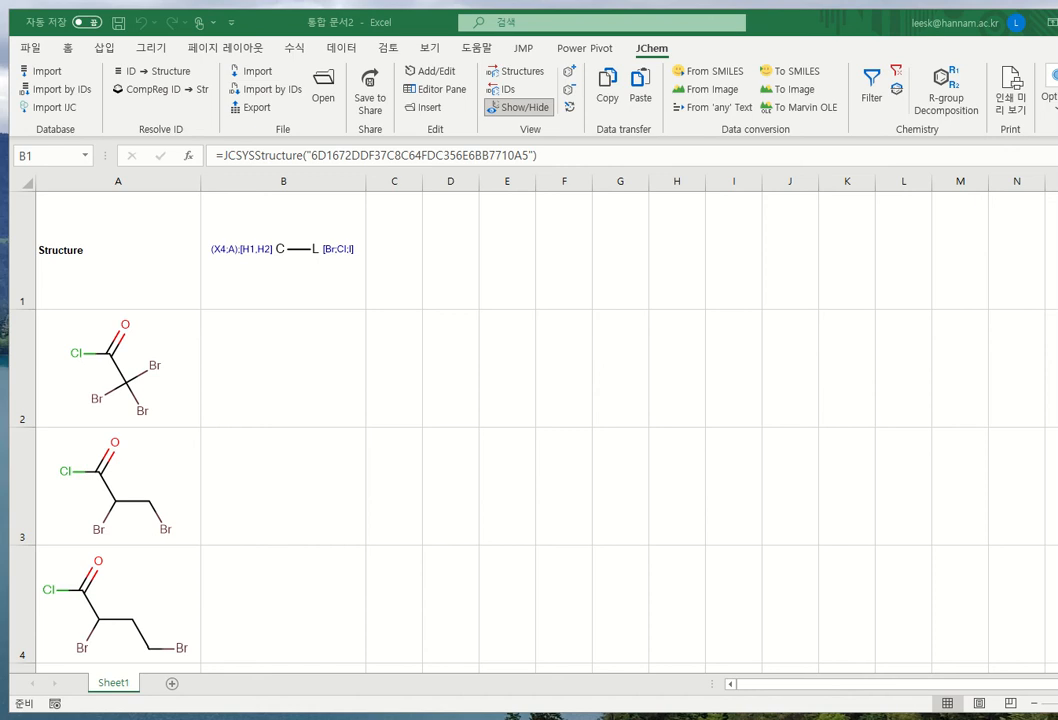
Step: Paste the copied [O;S]=[S;C]–X halide query as a new JChem structure in cell C1
left_click(413, 239)
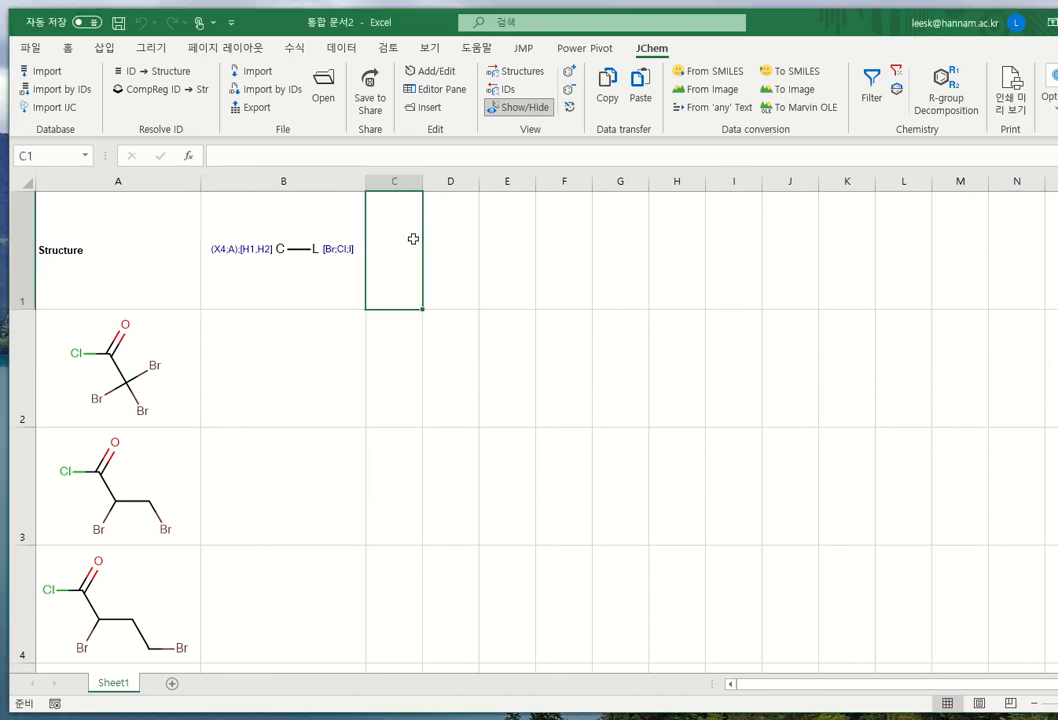
left_click(418, 72)
left_click(301, 154)
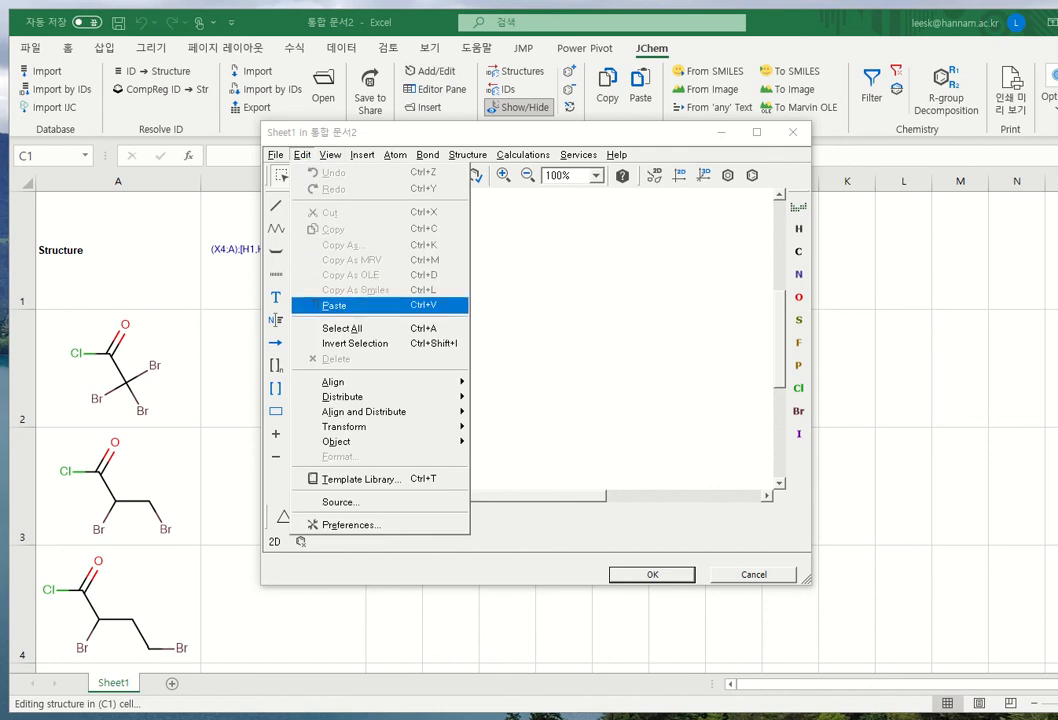
key("Return")
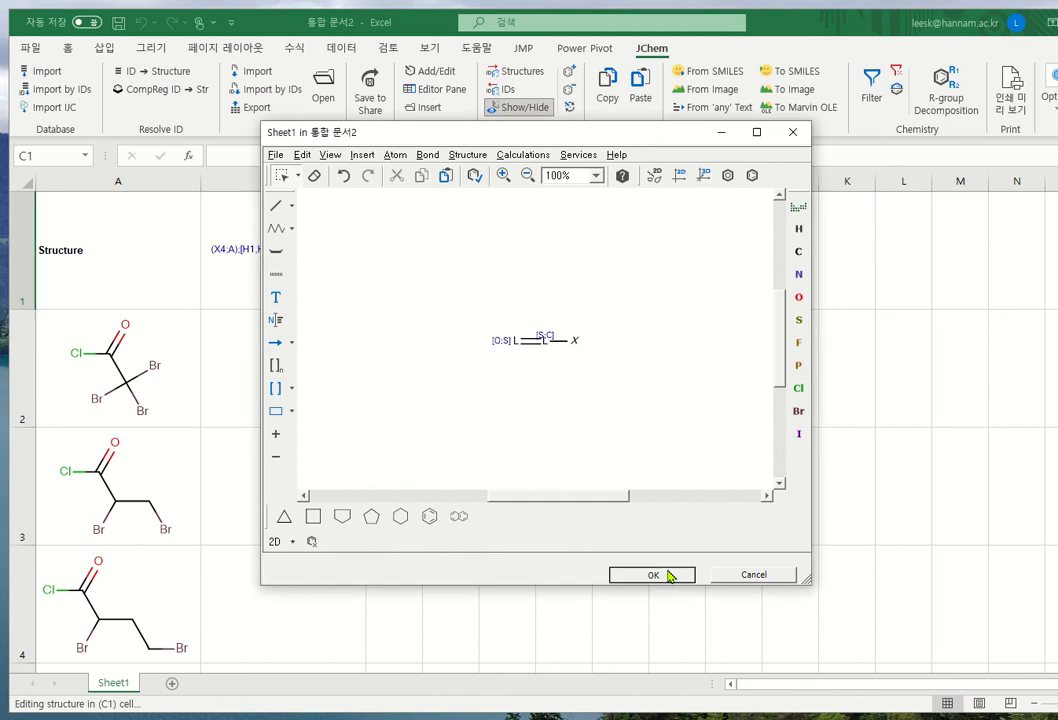
left_click(668, 575)
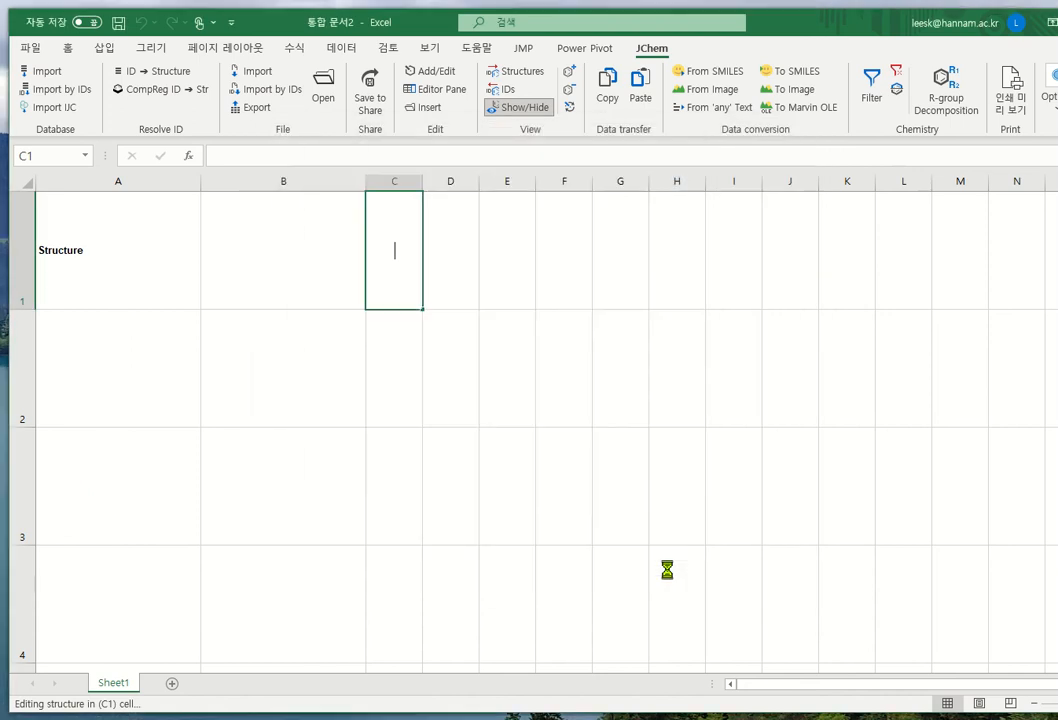
Step: Paste the copied acyl azide query (N=N=N–C=O) as a new JChem structure in cell D1
left_click(551, 274)
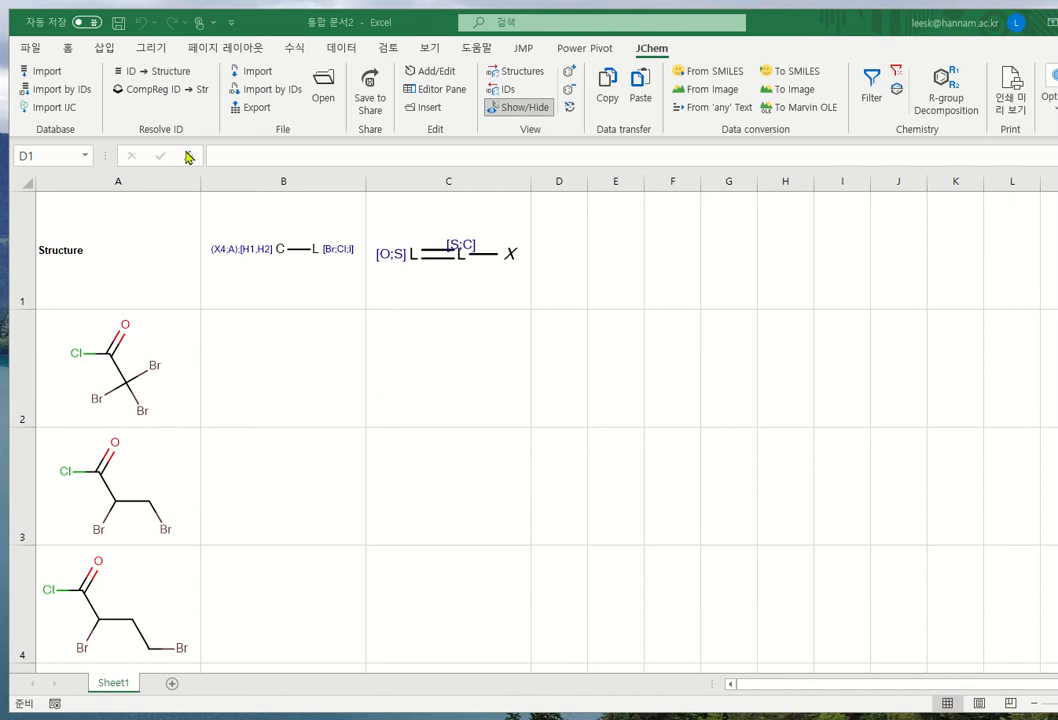
left_click(543, 224)
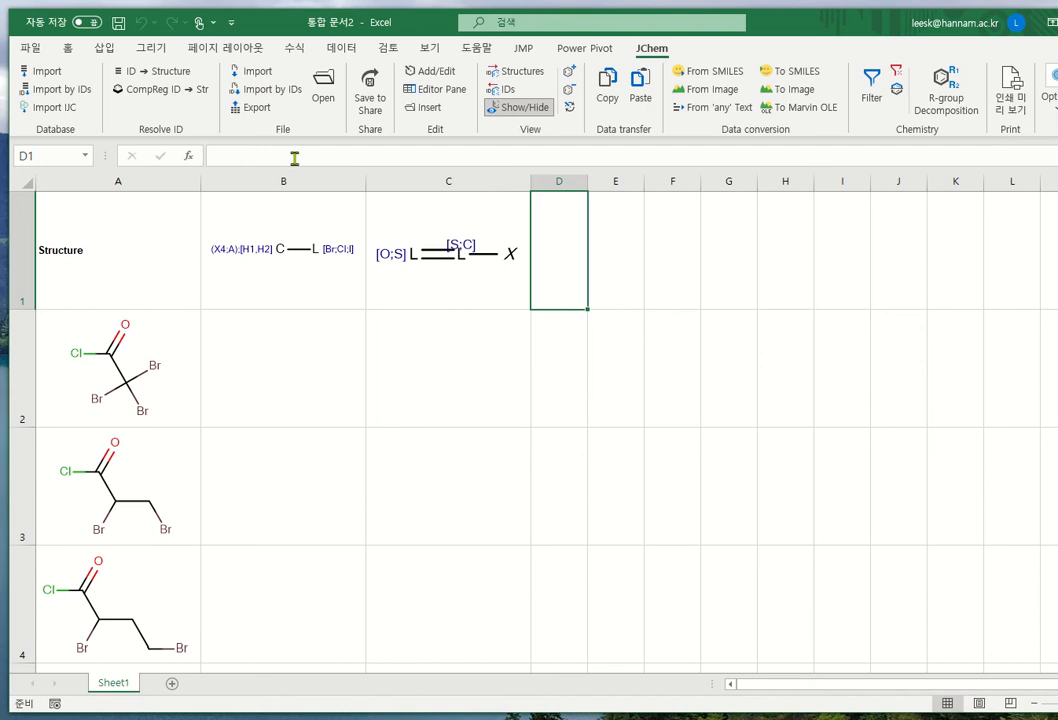
left_click(392, 70)
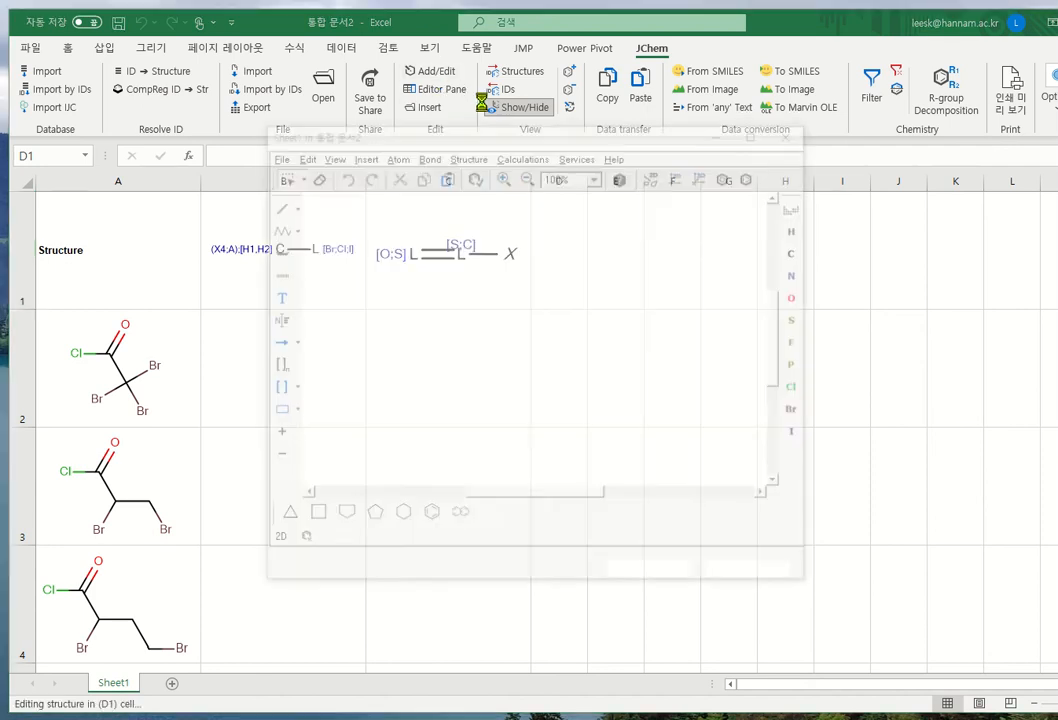
left_click(302, 158)
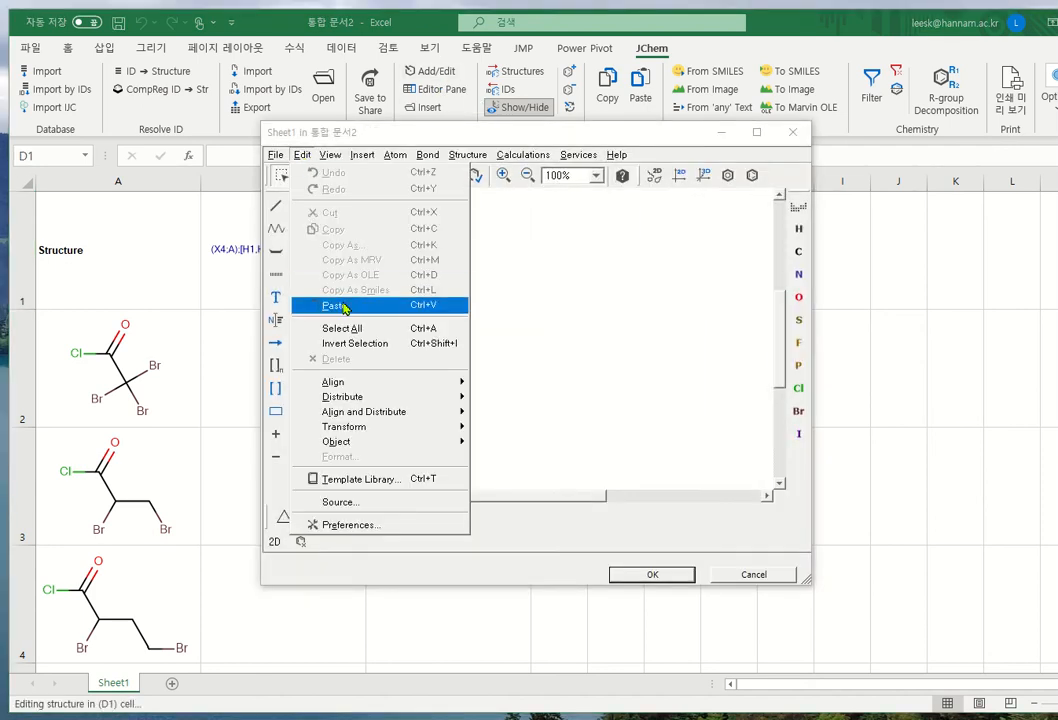
left_click(334, 305)
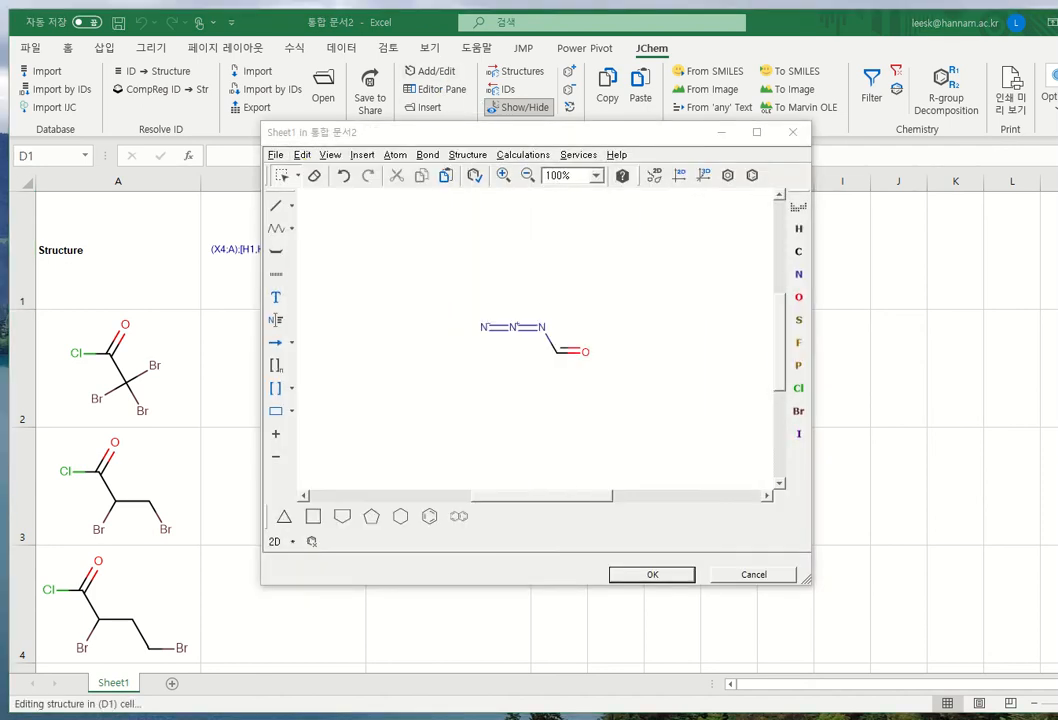
left_click(653, 575)
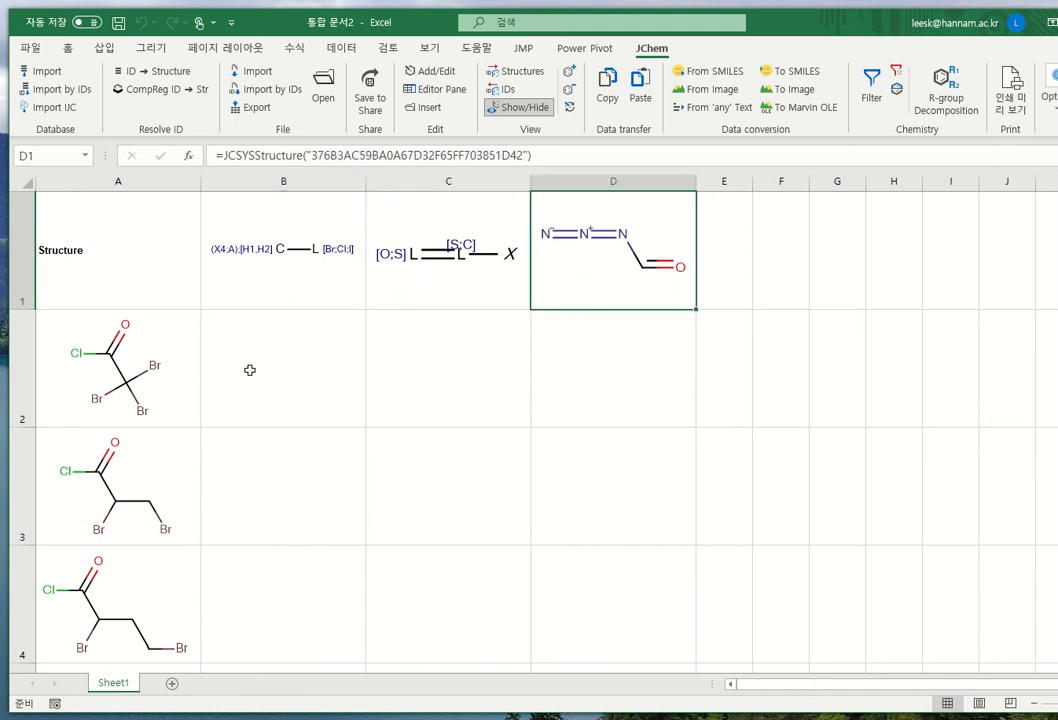
Step: Insert the JCSubstructureMatch function from the JChem_Dissimilarity category into cell B2
scroll(115, 340, "down", 3)
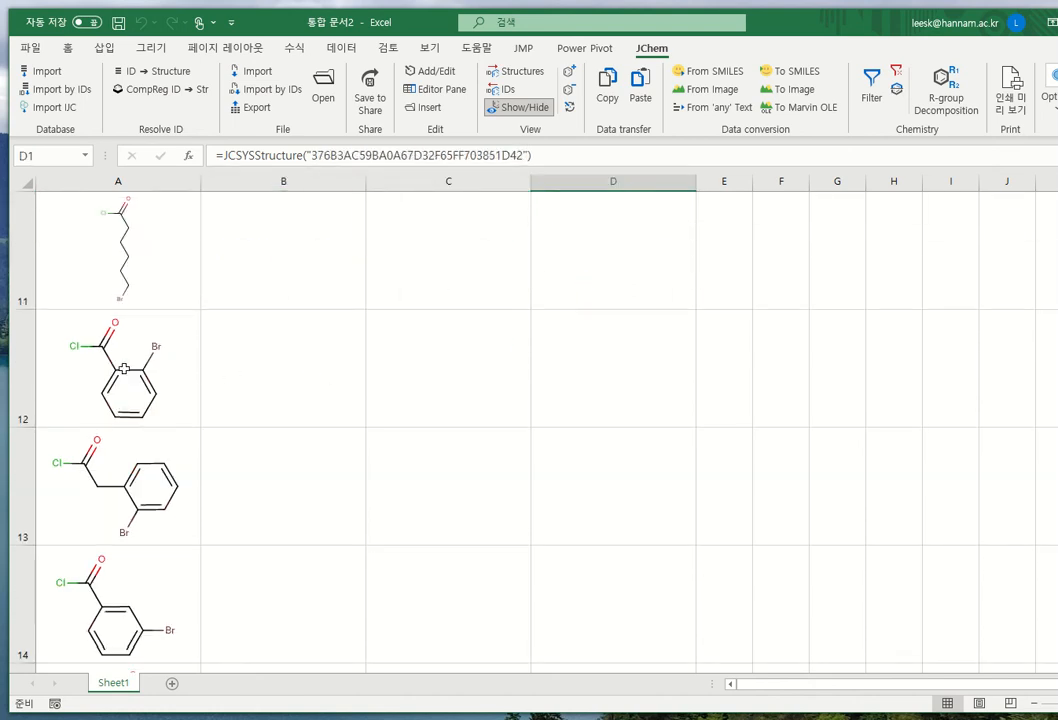
scroll(123, 369, "up", 3)
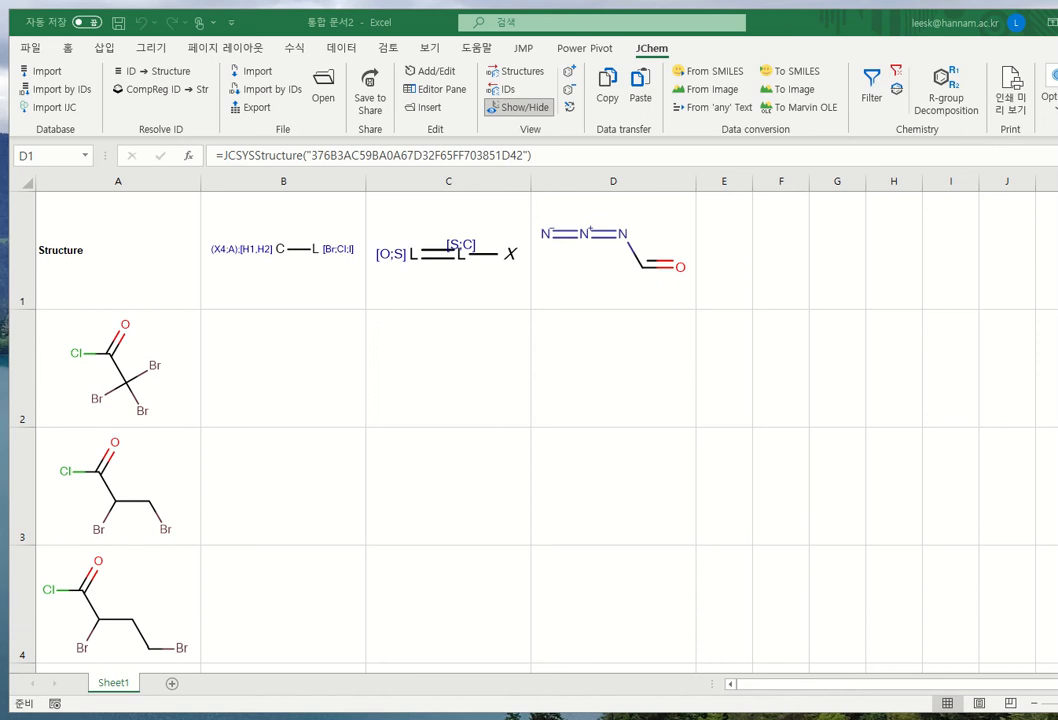
left_click(298, 392)
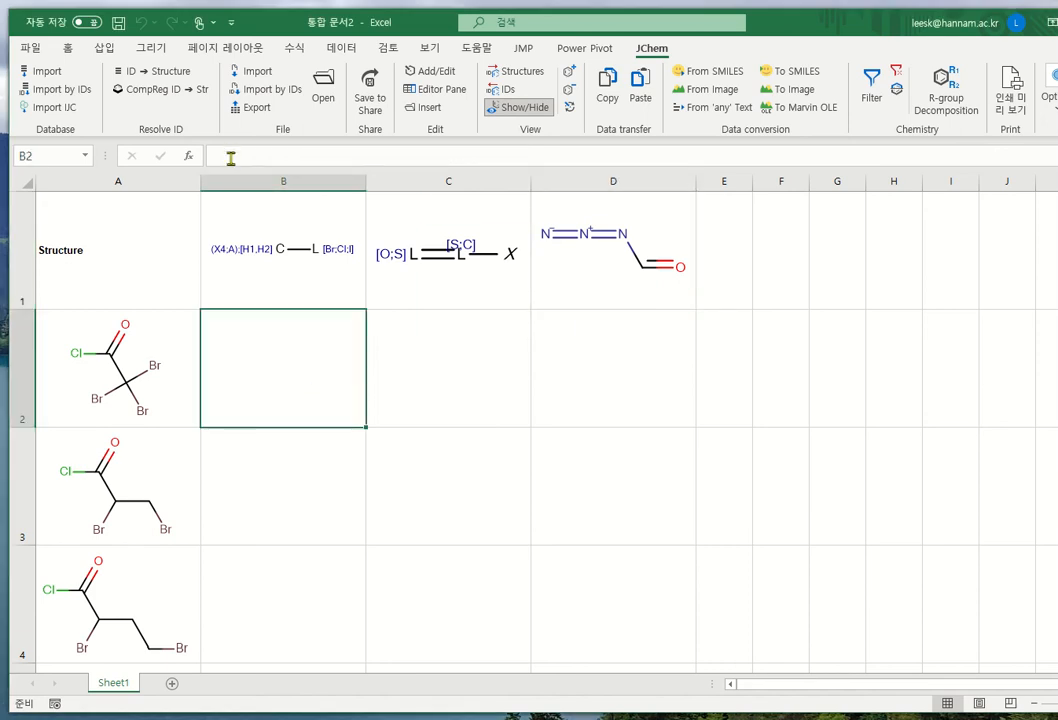
left_click(188, 157)
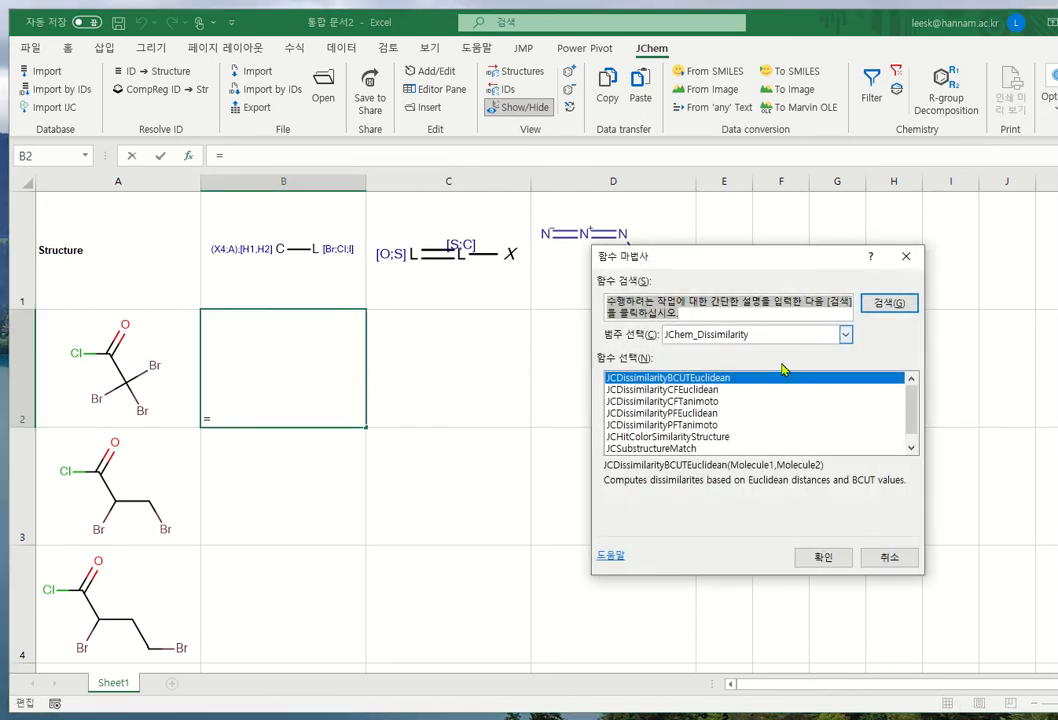
left_click(845, 334)
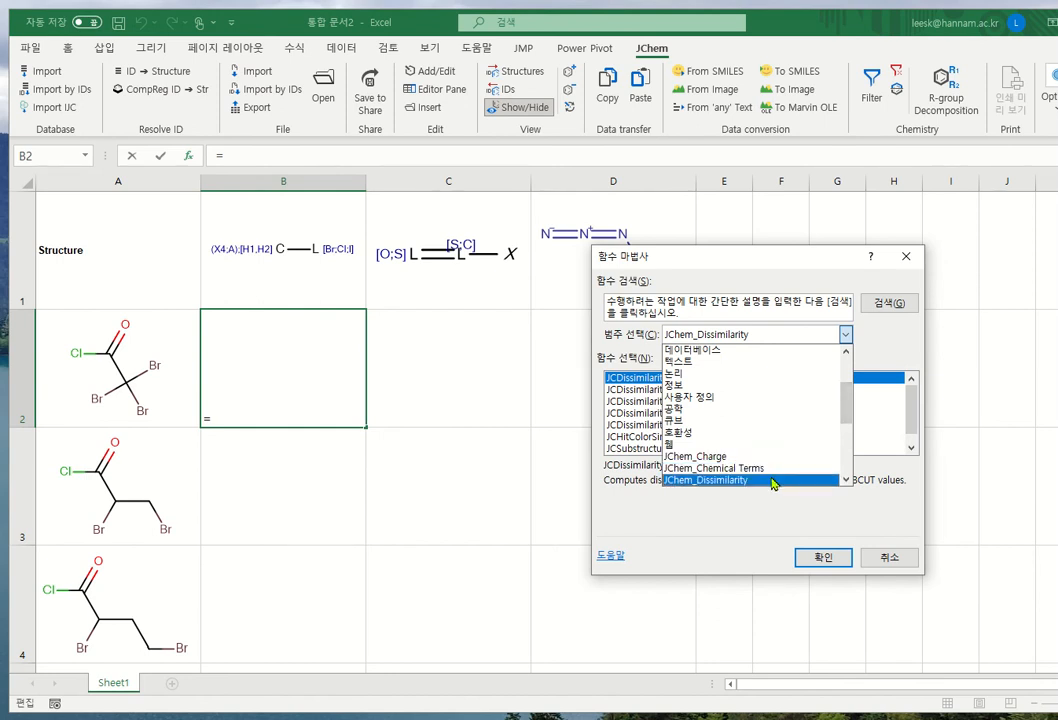
left_click(772, 481)
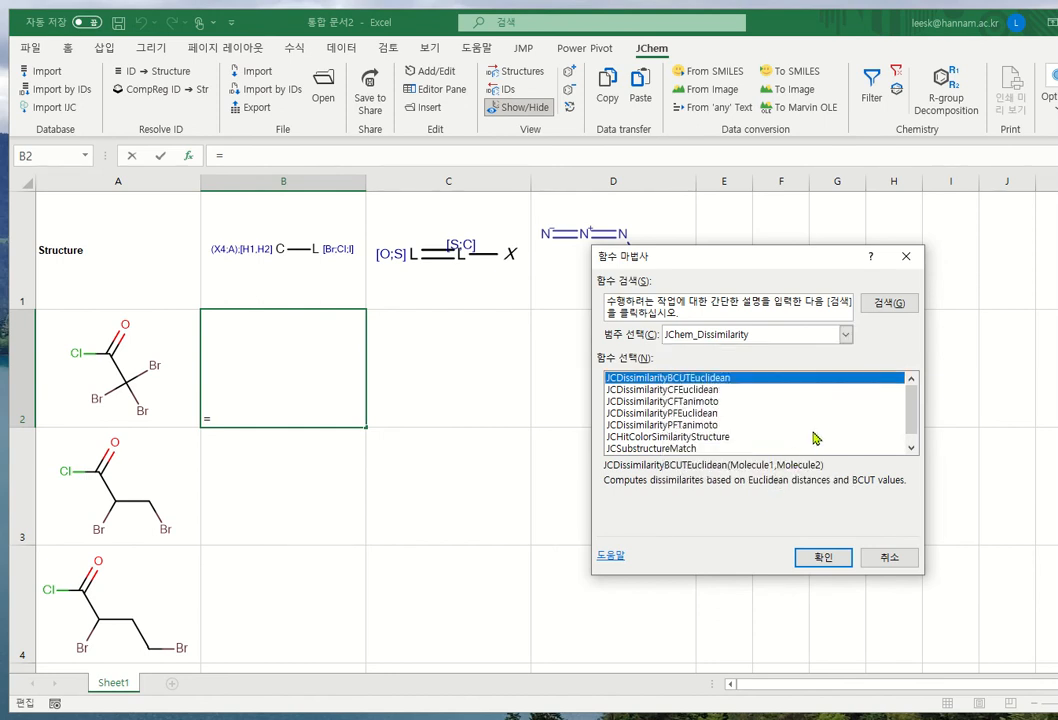
left_click_drag(916, 406, 916, 423)
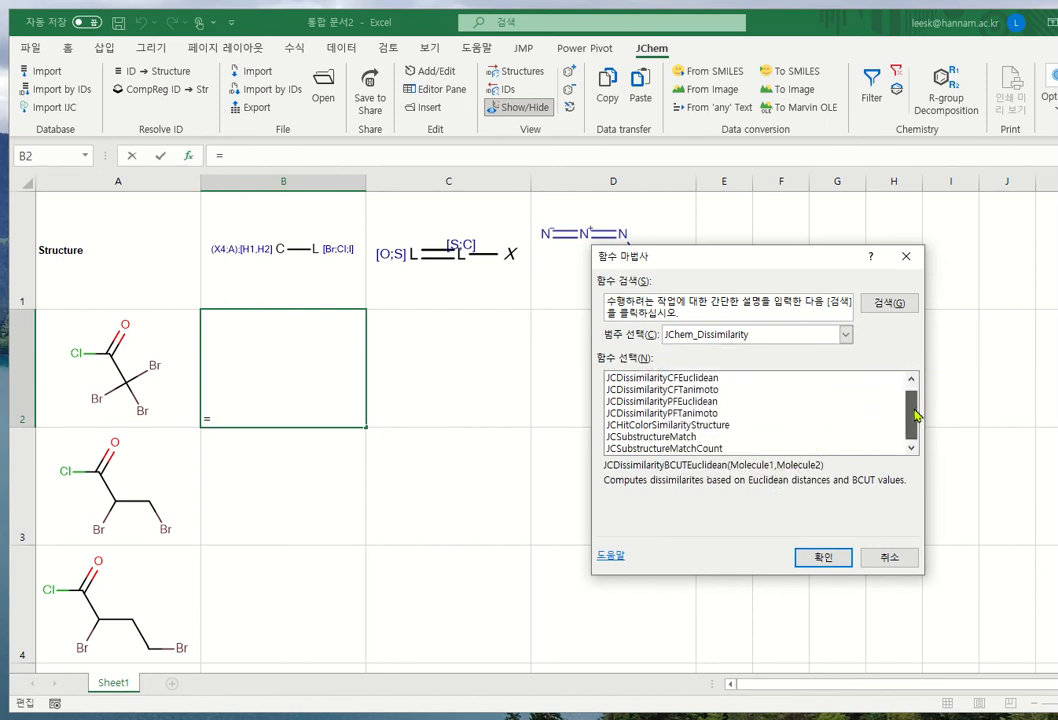
left_click(639, 437)
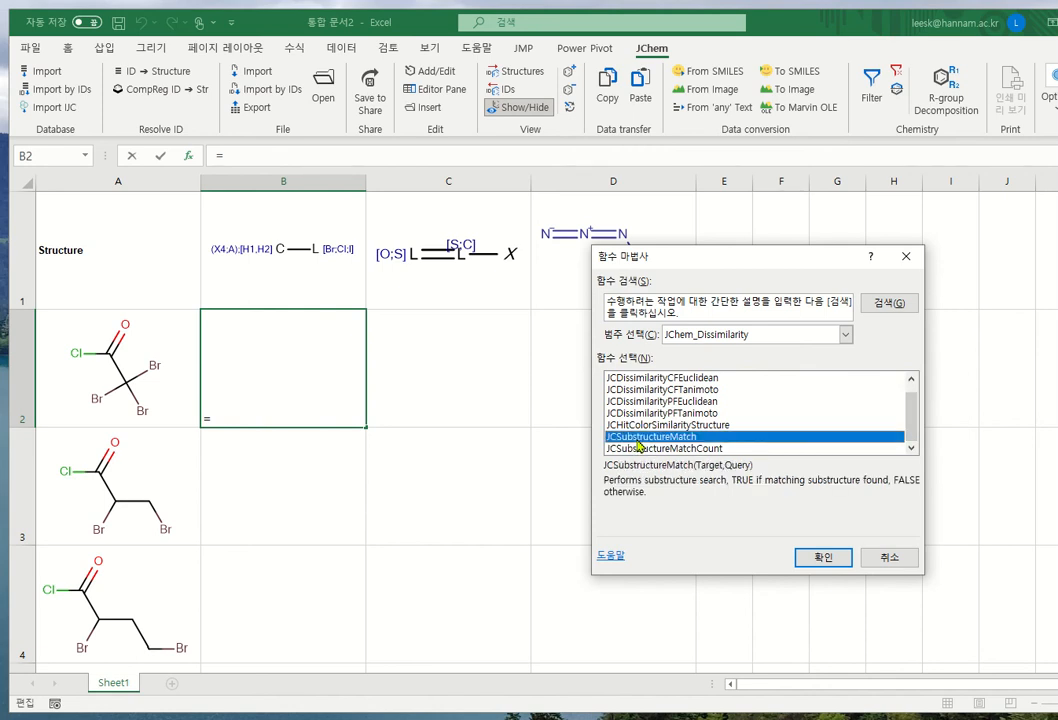
left_click(826, 558)
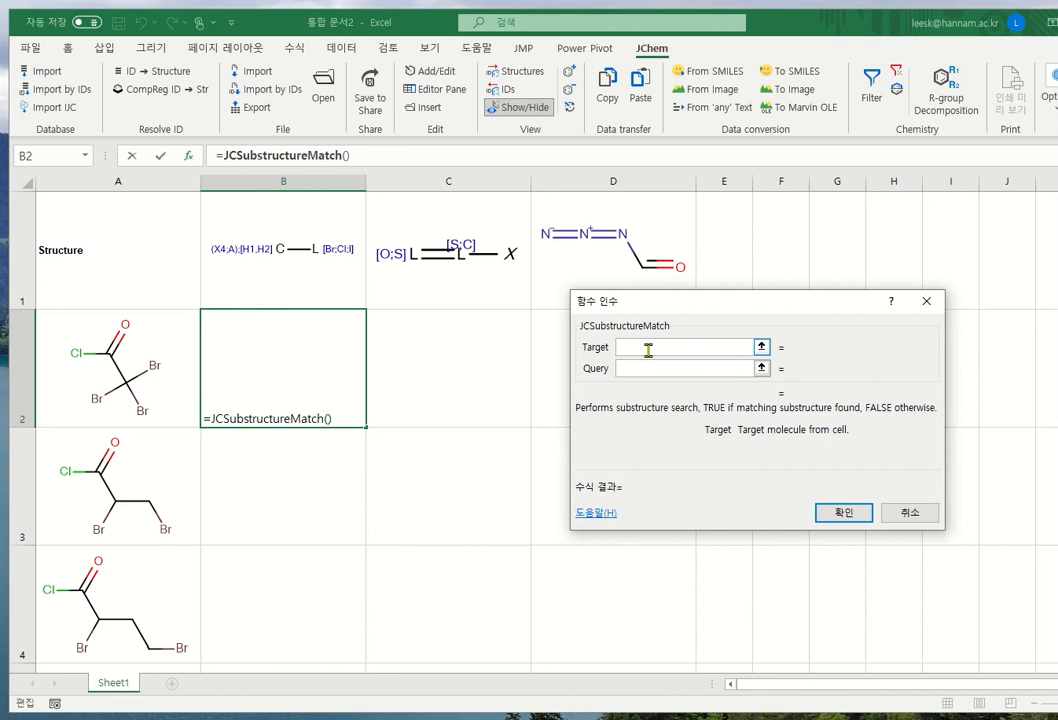
Step: Set the function's Target to A2 and its Query to B1, and accept the formula
left_click(85, 354)
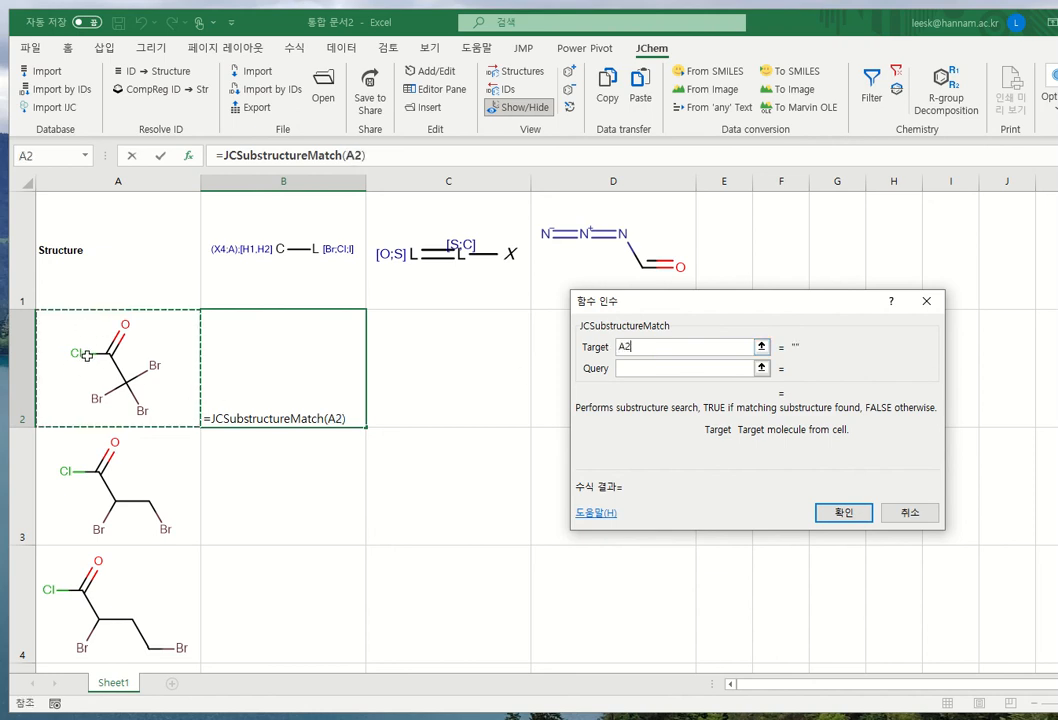
left_click(637, 370)
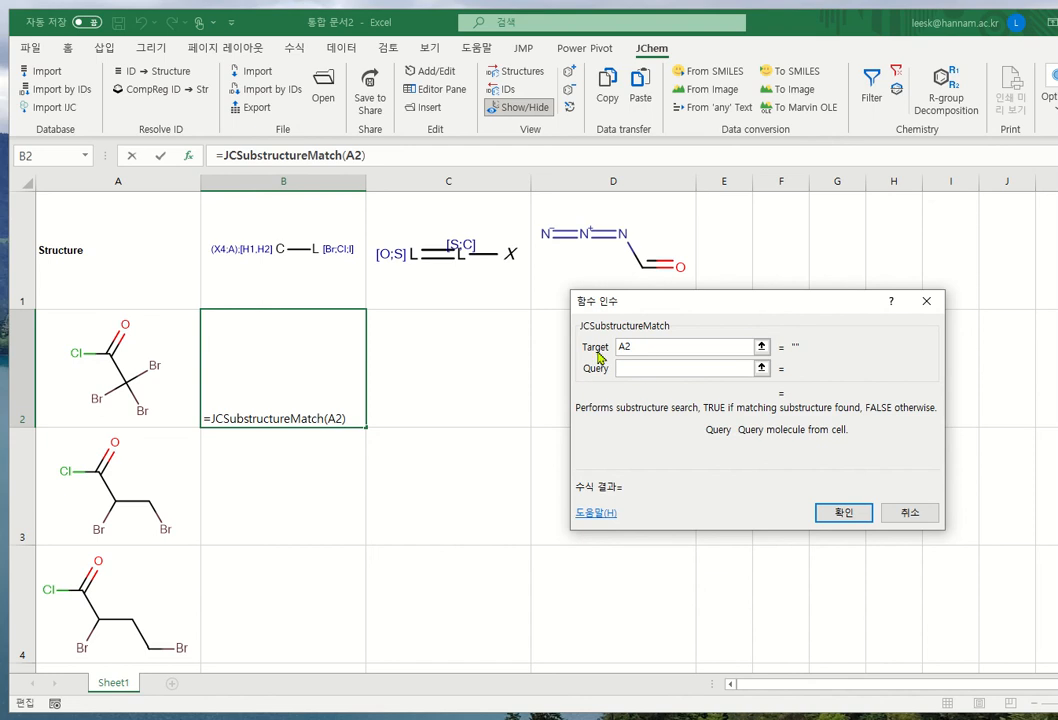
left_click(240, 205)
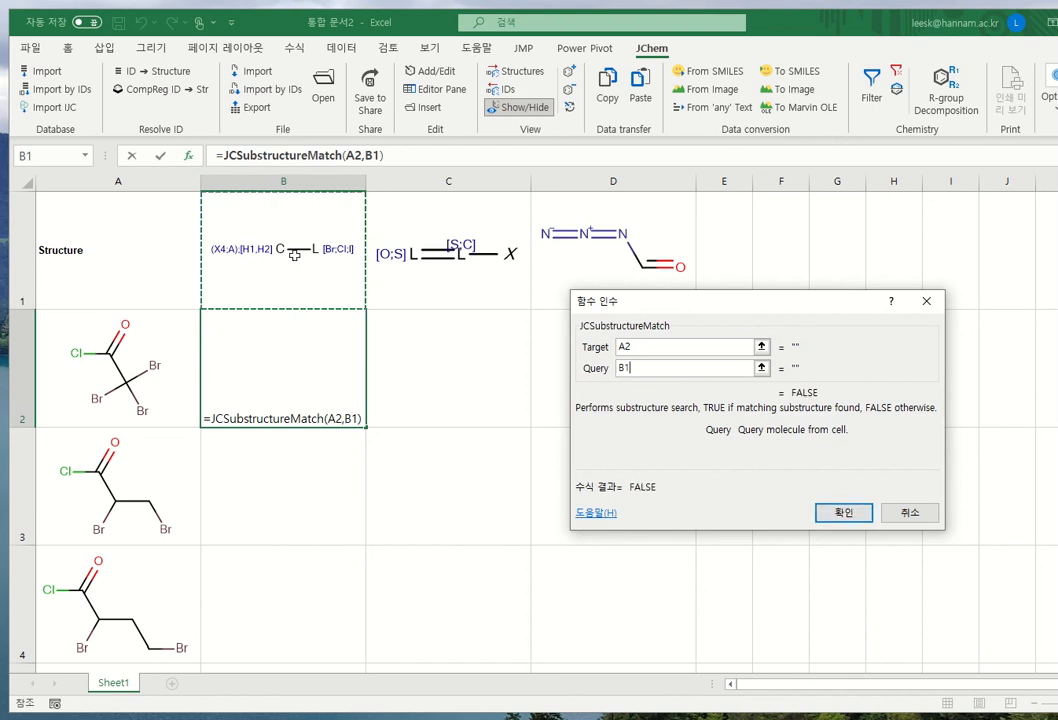
left_click(836, 512)
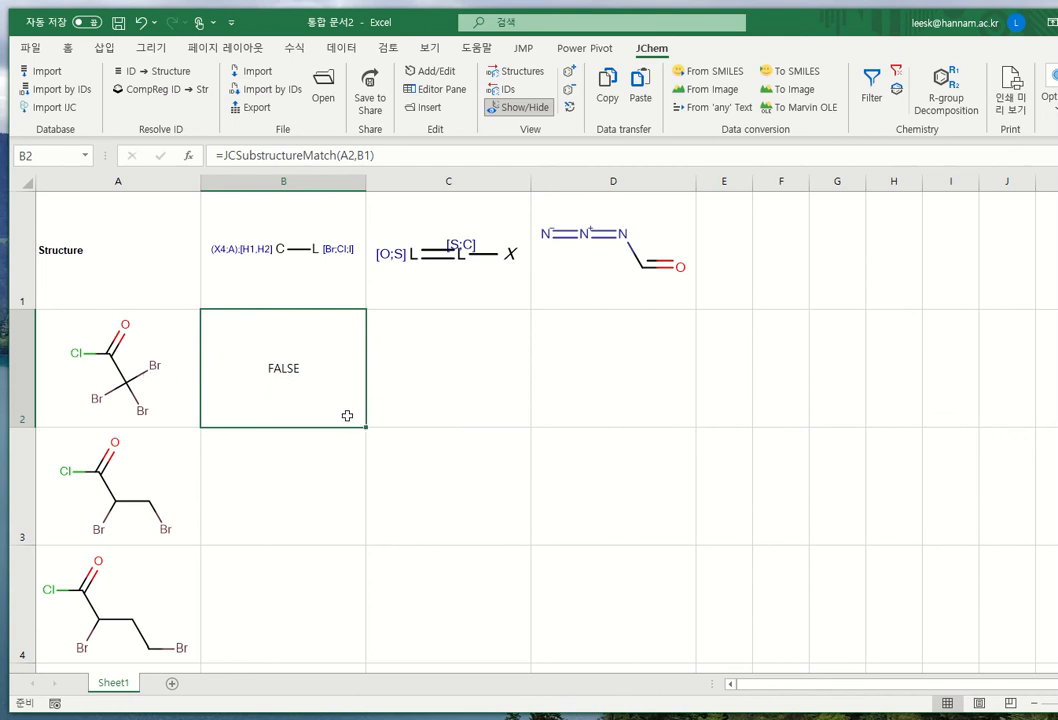
Step: Fill the B2 substructure-match formula across to D2, and set the target in C2's formula to A2
left_click_drag(367, 429, 616, 427)
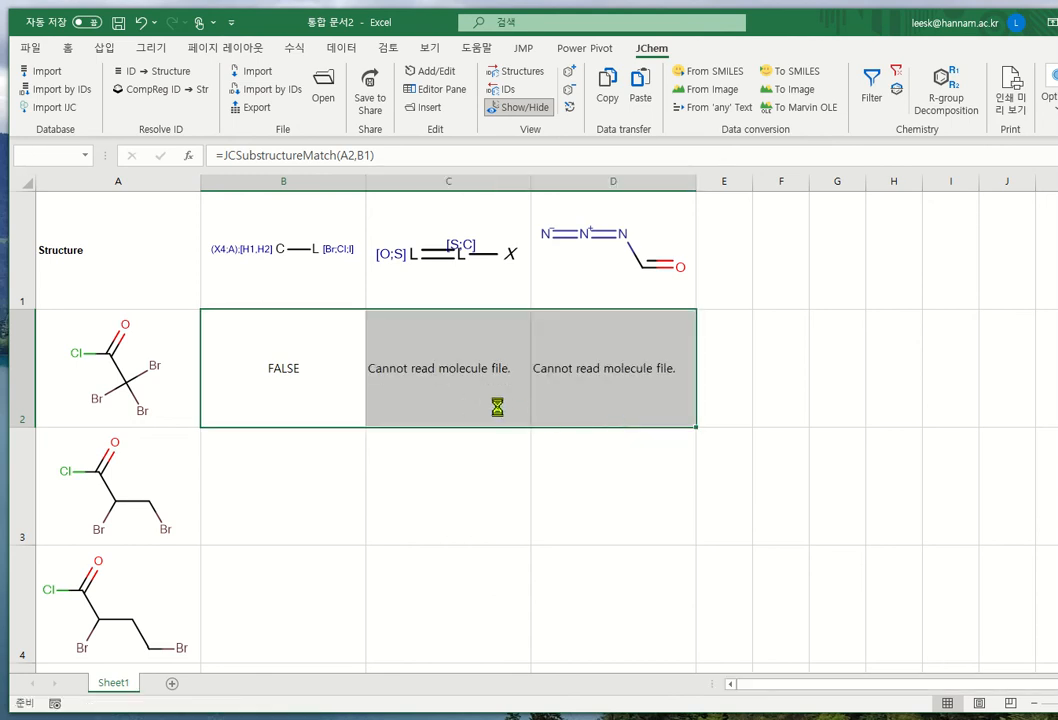
left_click(483, 372)
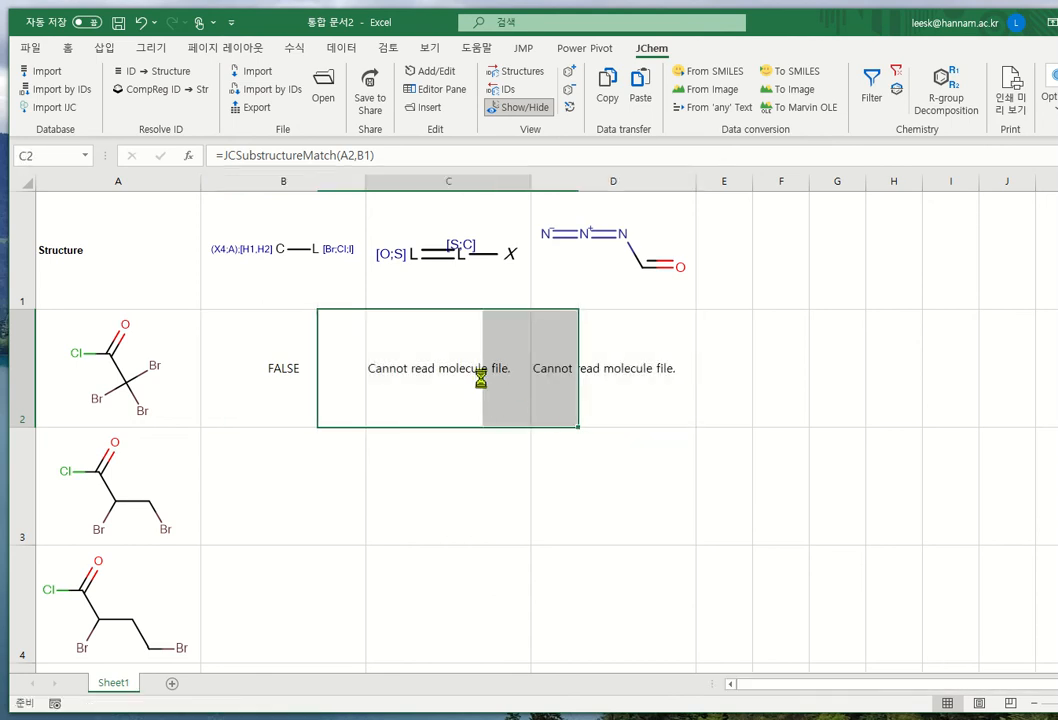
left_click(348, 155)
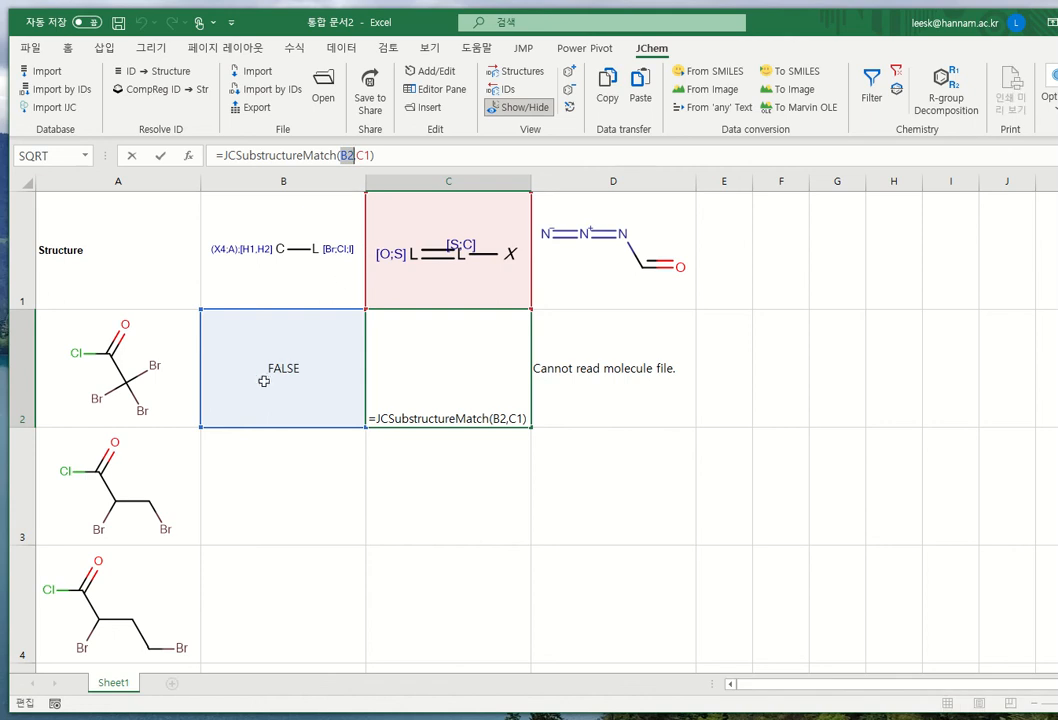
left_click(143, 364)
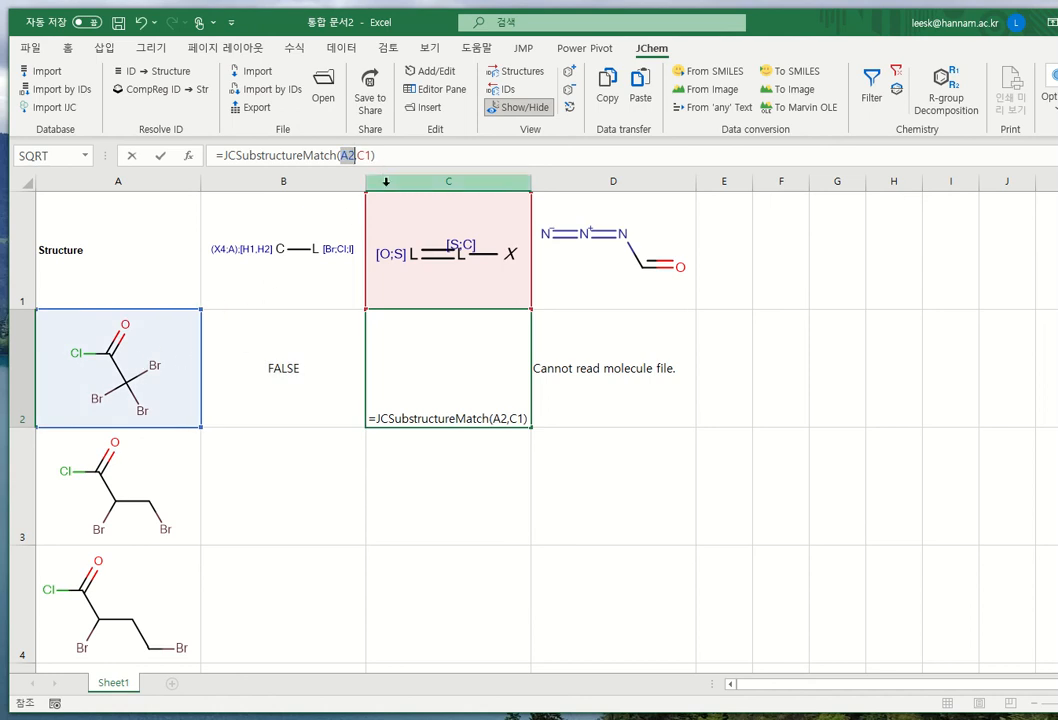
key("Return")
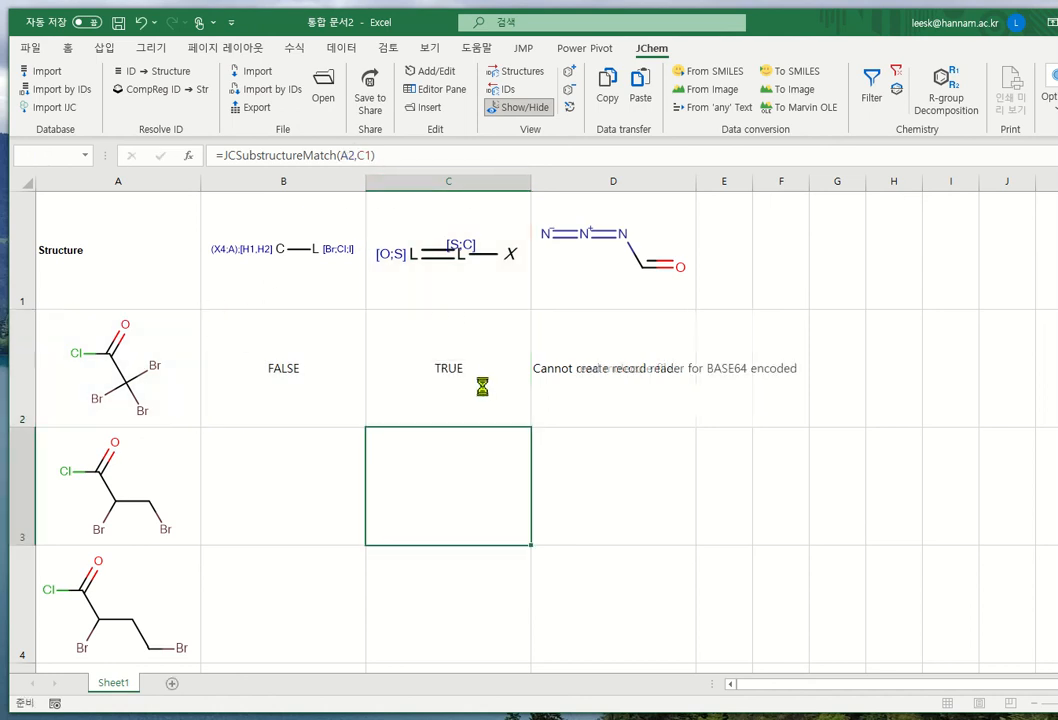
Step: Set the target in D2's substructure-match formula to A2, keeping D1 as the query
left_click(586, 394)
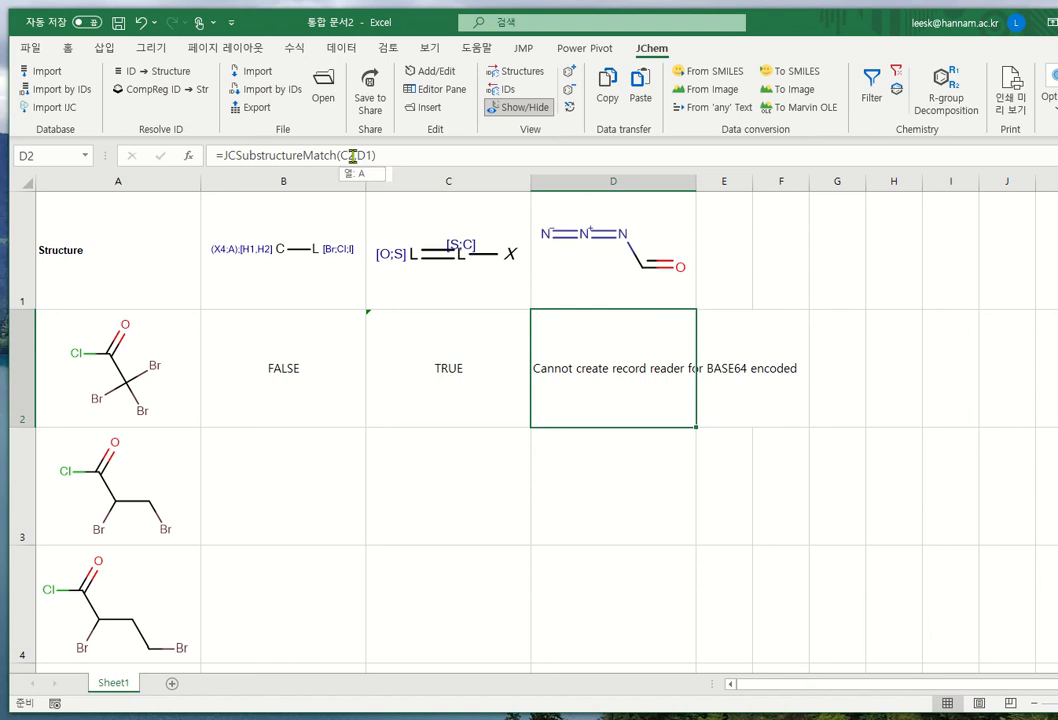
left_click(348, 155)
left_click(140, 365)
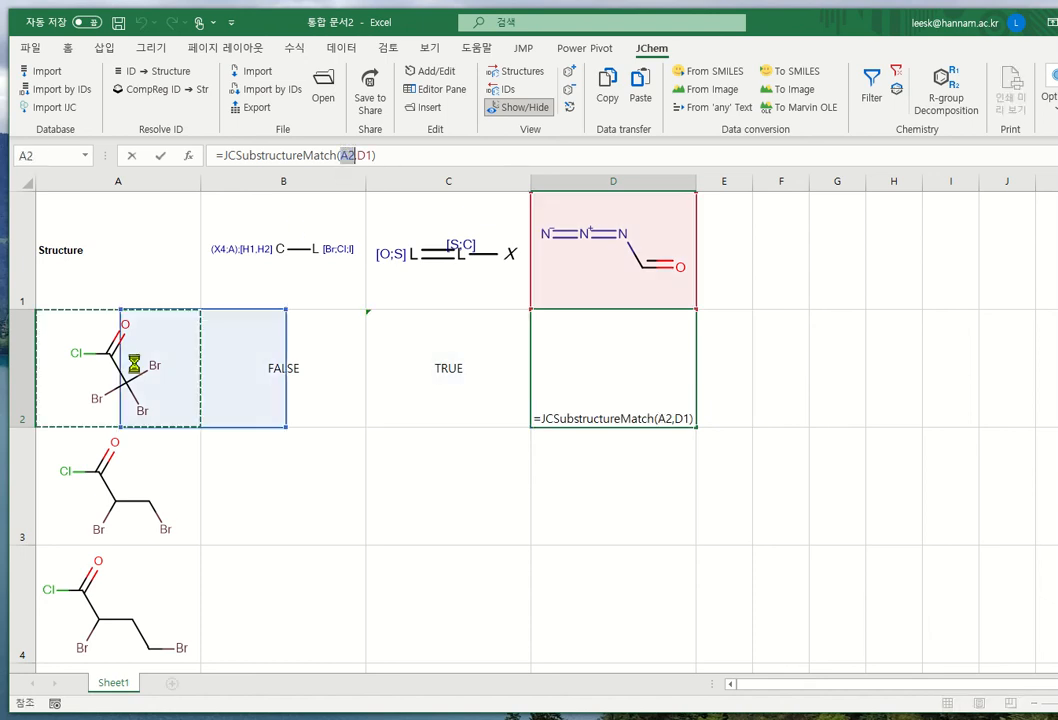
key("Return")
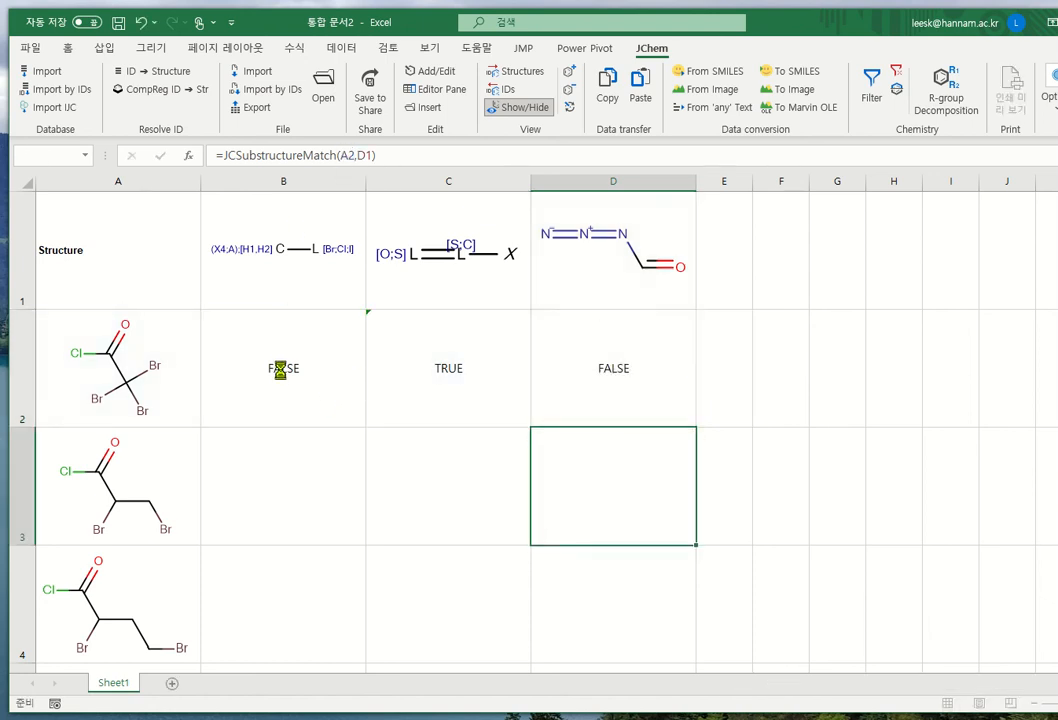
left_click(280, 369)
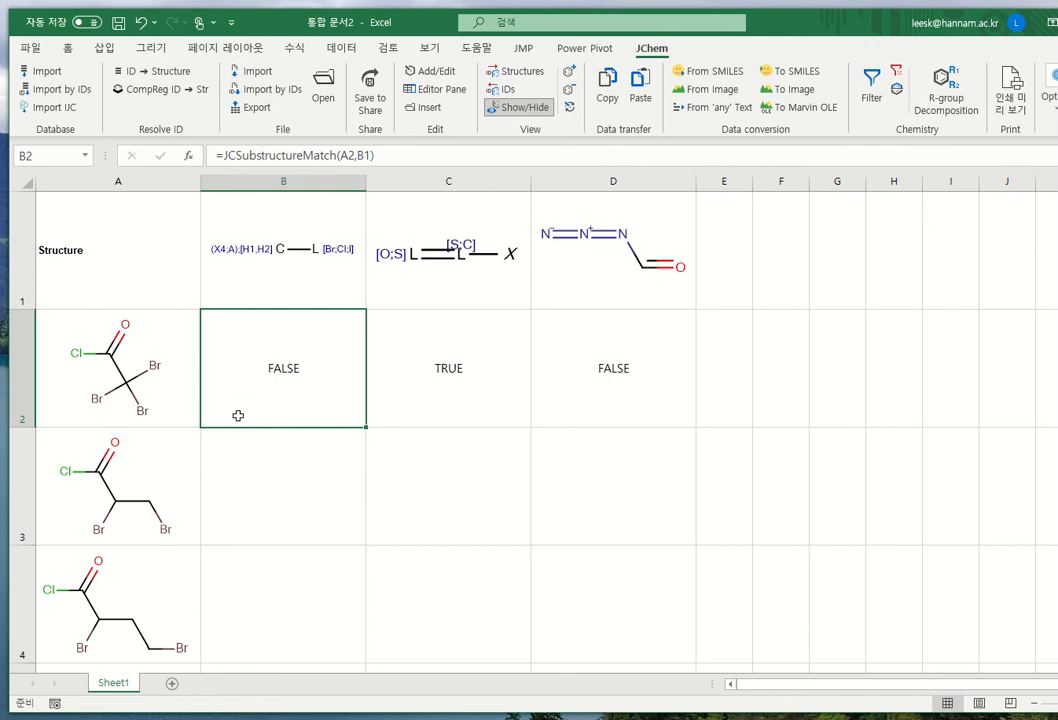
left_click_drag(238, 415, 579, 399)
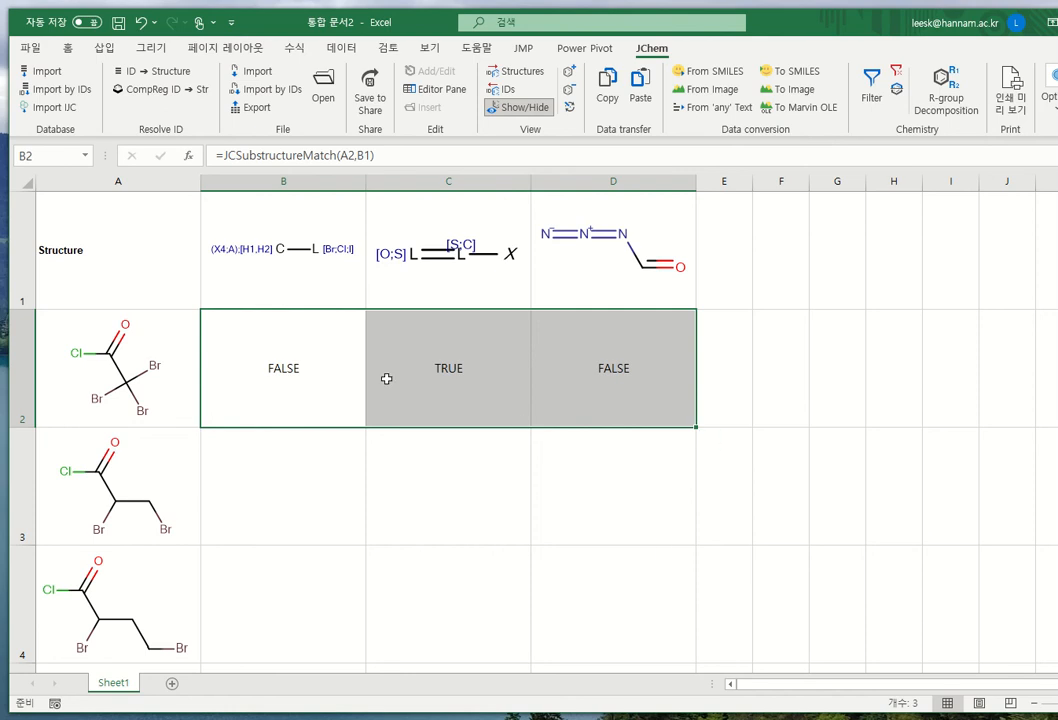
left_click(284, 372)
left_click(286, 299)
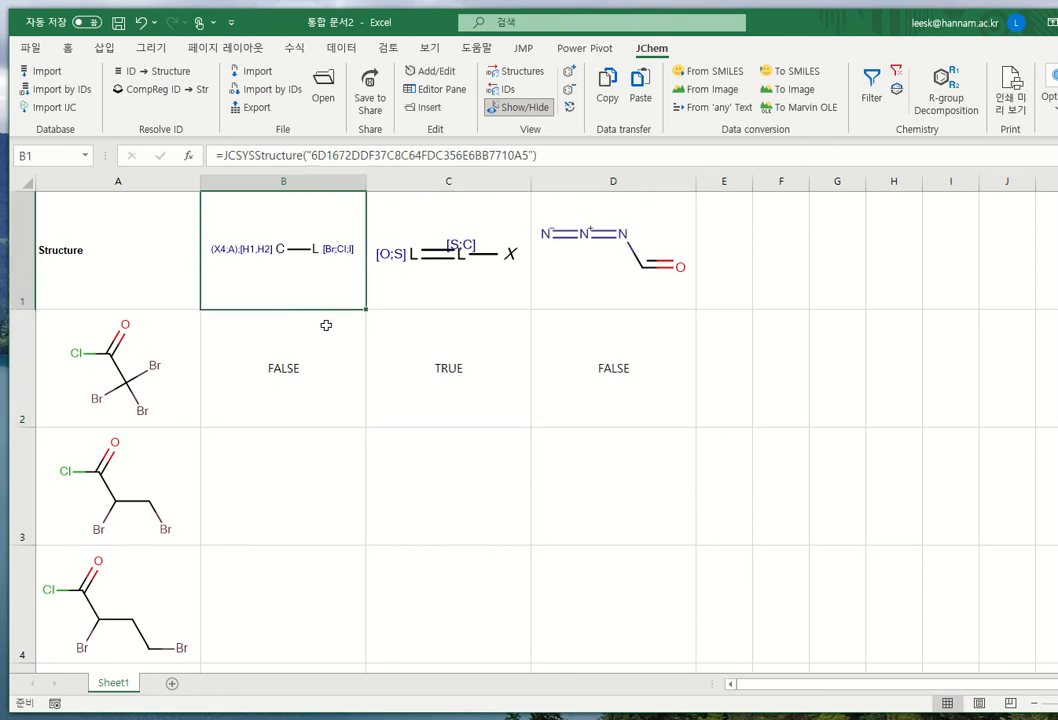
left_click(286, 350)
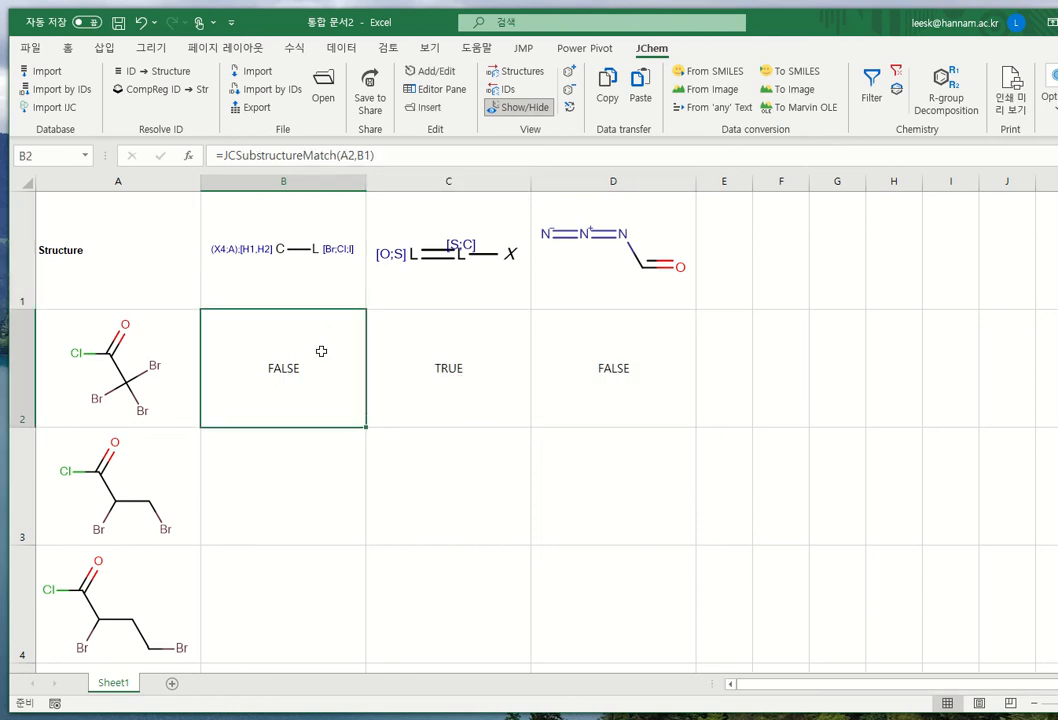
left_click(298, 507)
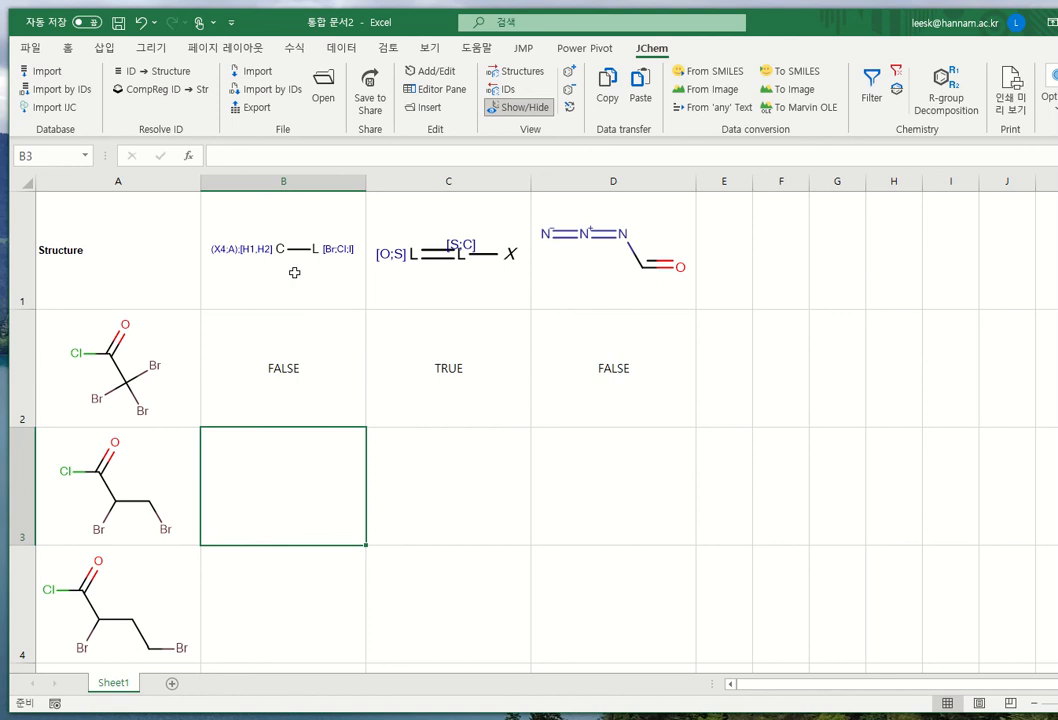
left_click(342, 576)
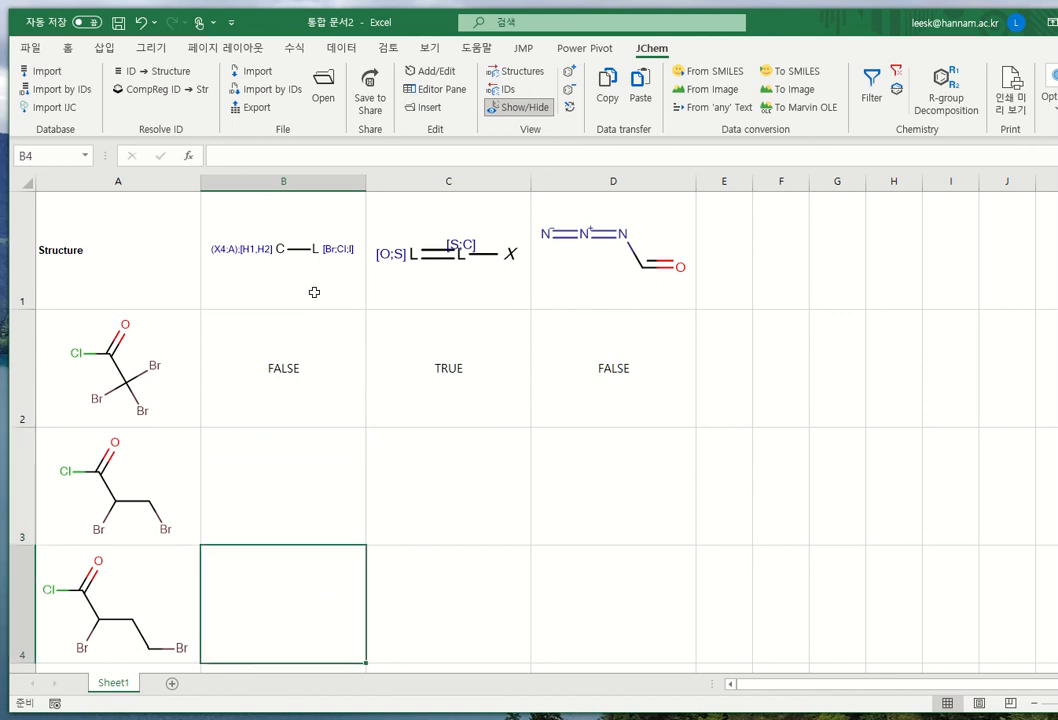
Step: Make the query reference in B2's JCSubstructureMatch formula absolute as $B$1
left_click(257, 389)
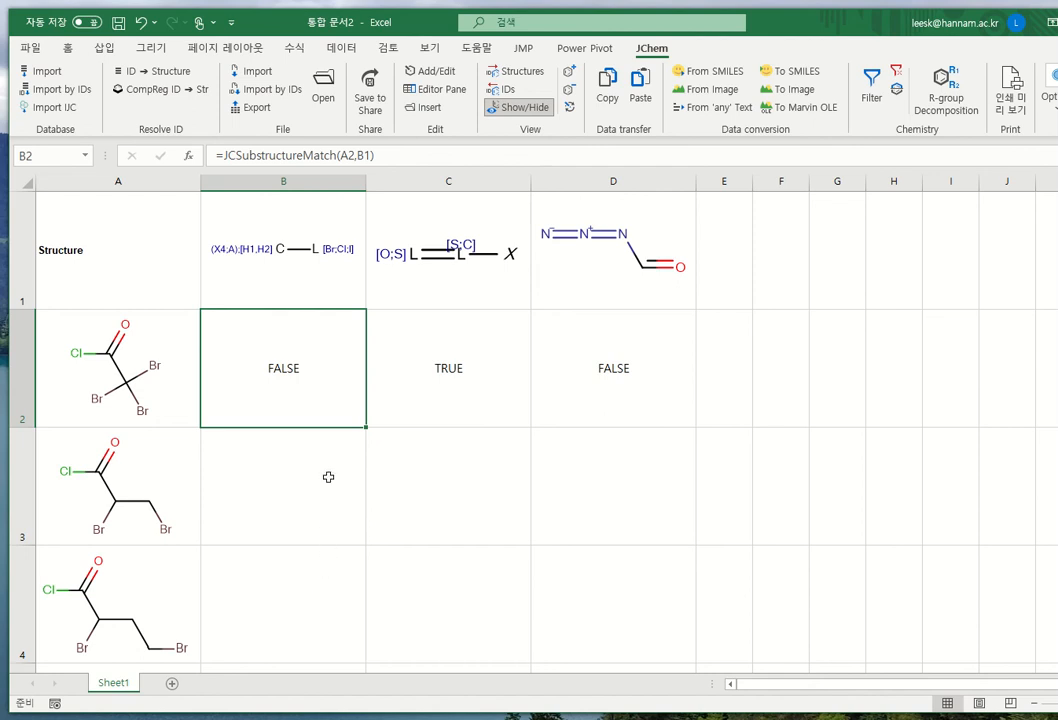
left_click(356, 155)
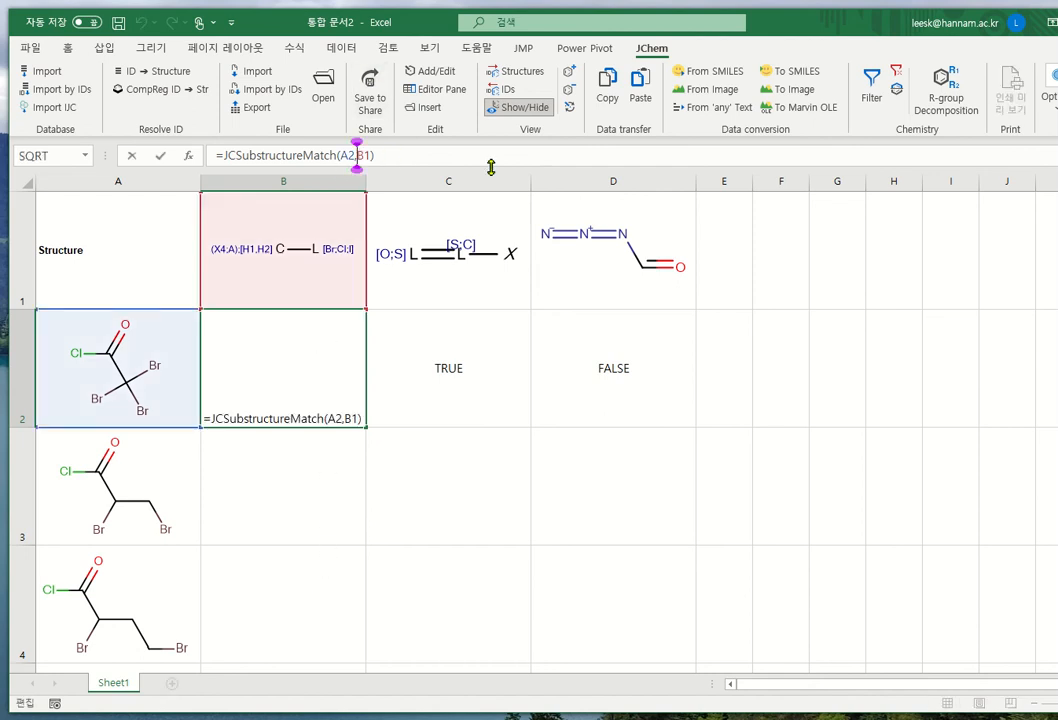
type("$")
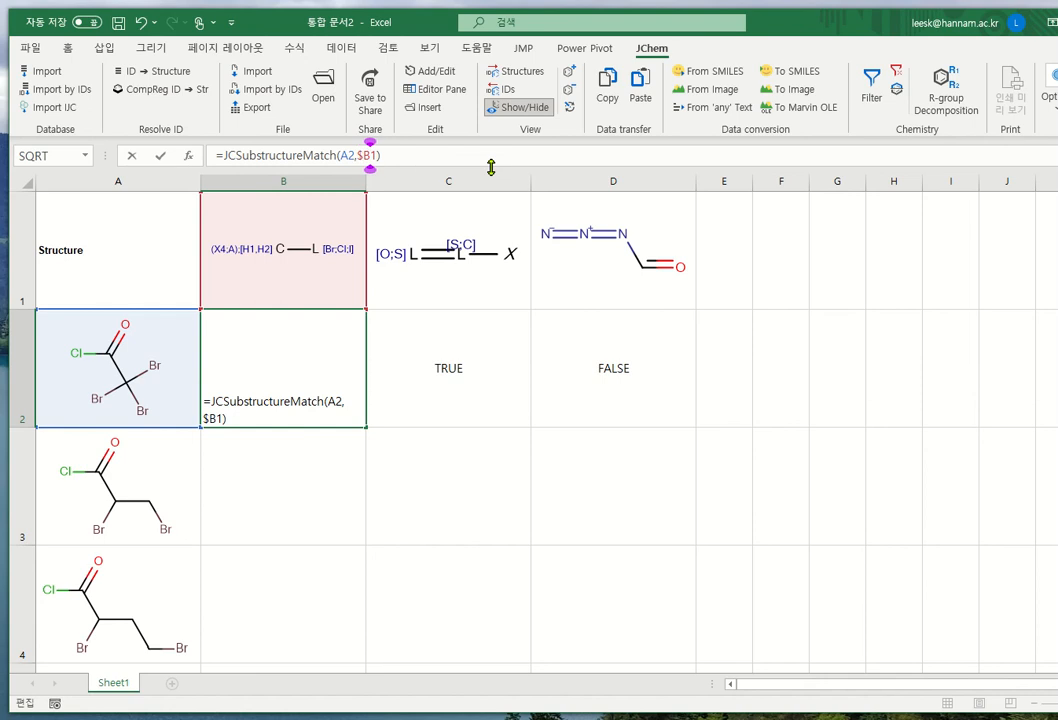
key("Right")
type("$")
key("Return")
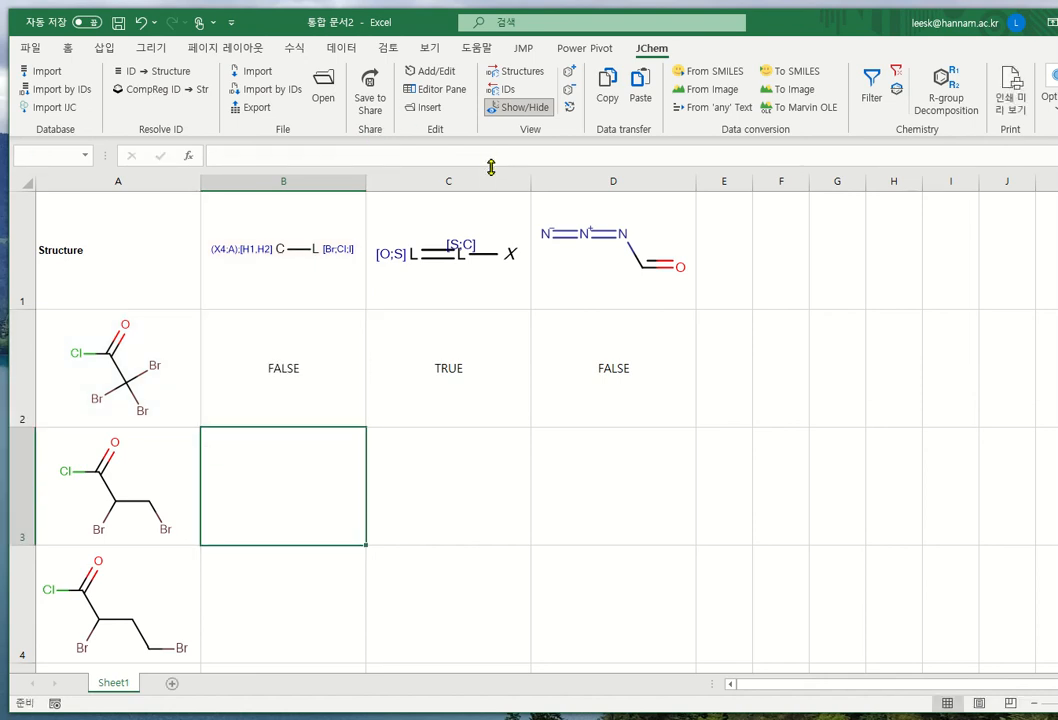
Step: Make the query reference in C2's JCSubstructureMatch formula absolute as $C$1
key("Up")
key("Right")
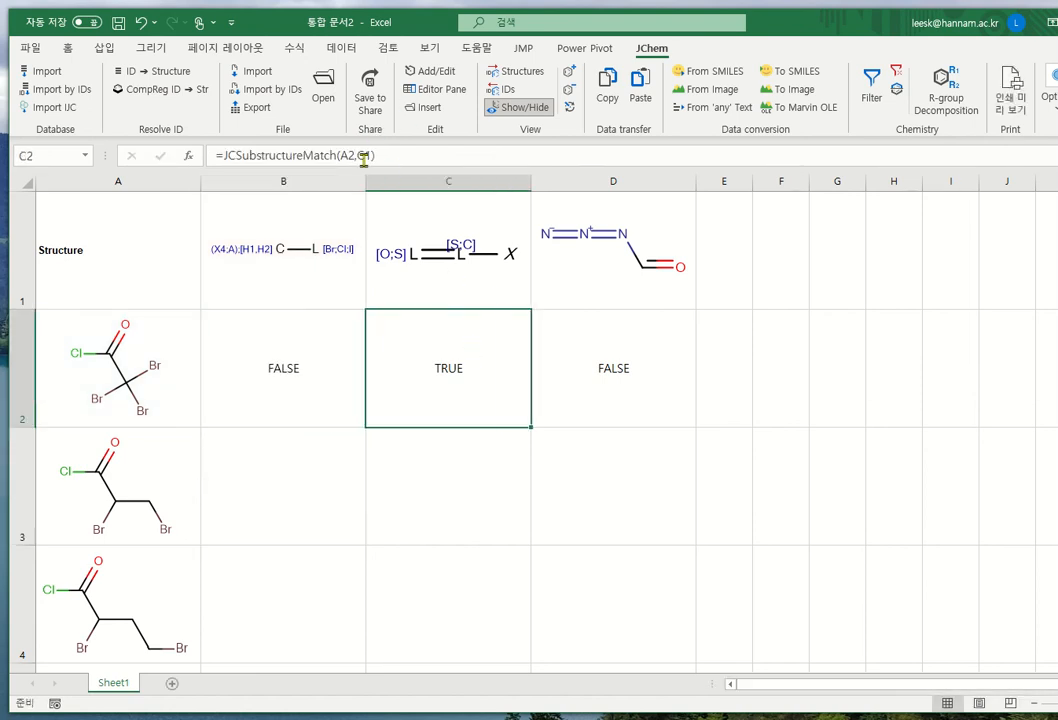
left_click(358, 155)
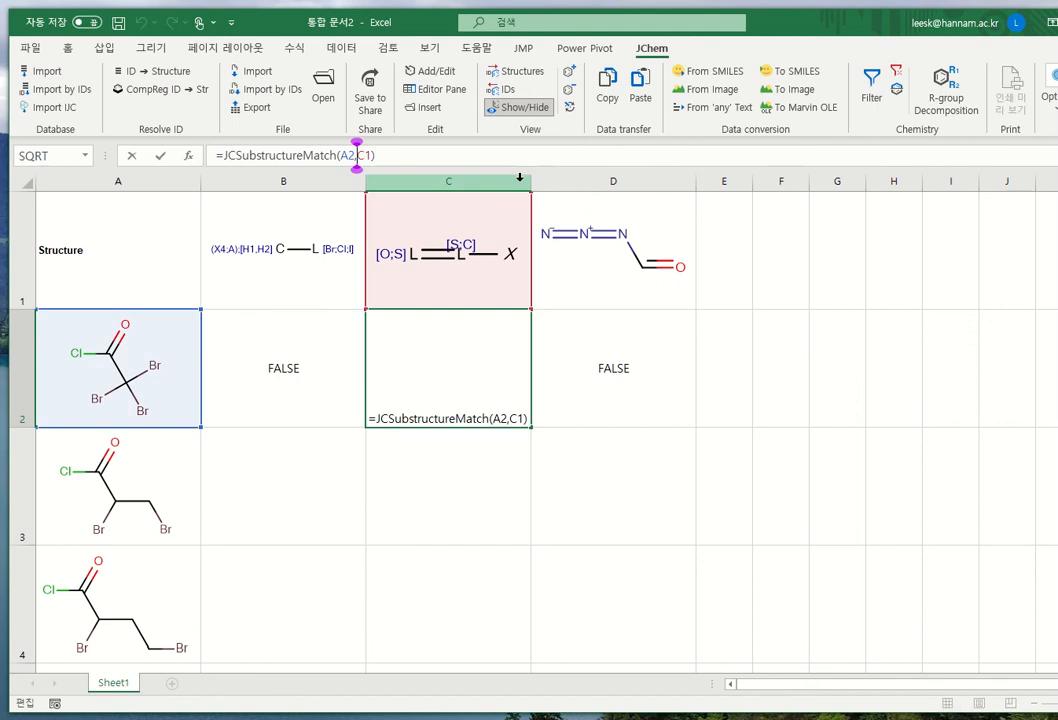
type("$")
key("Right")
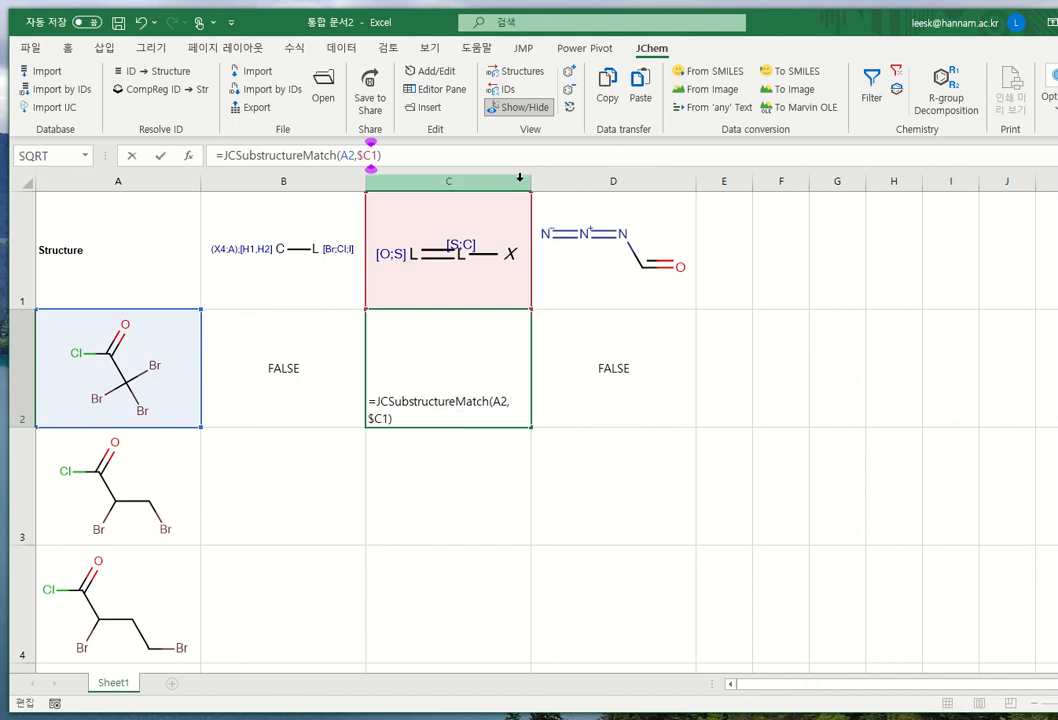
type("$")
key("Return")
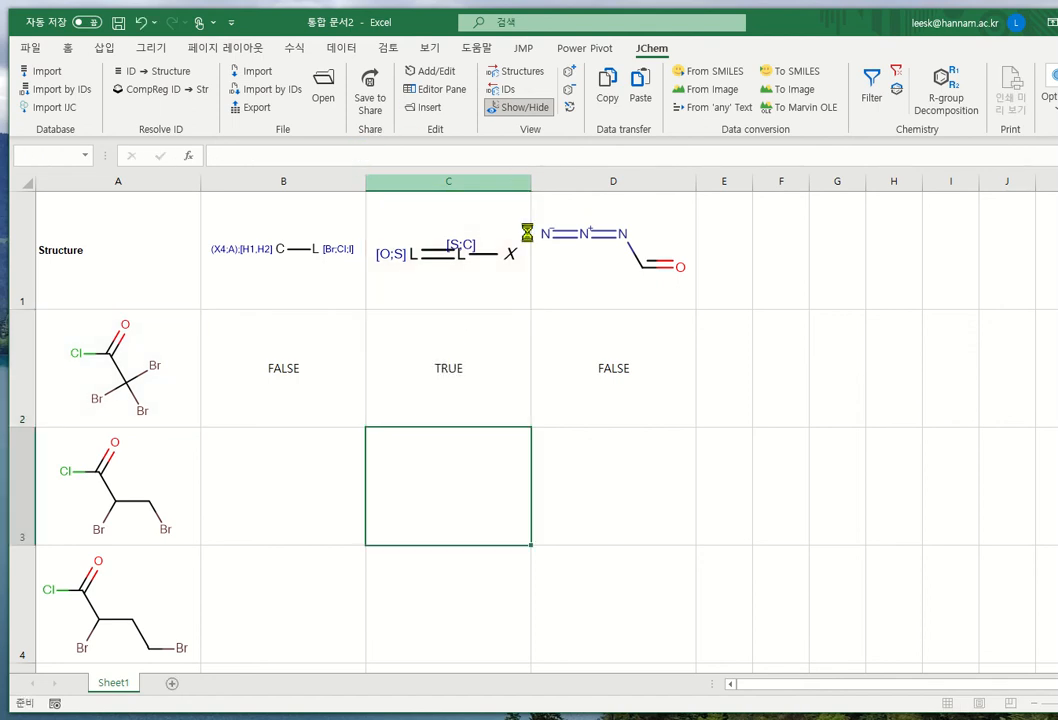
Step: Make the query reference in D2's JCSubstructureMatch formula absolute as $D$1
left_click(592, 332)
left_click(357, 156)
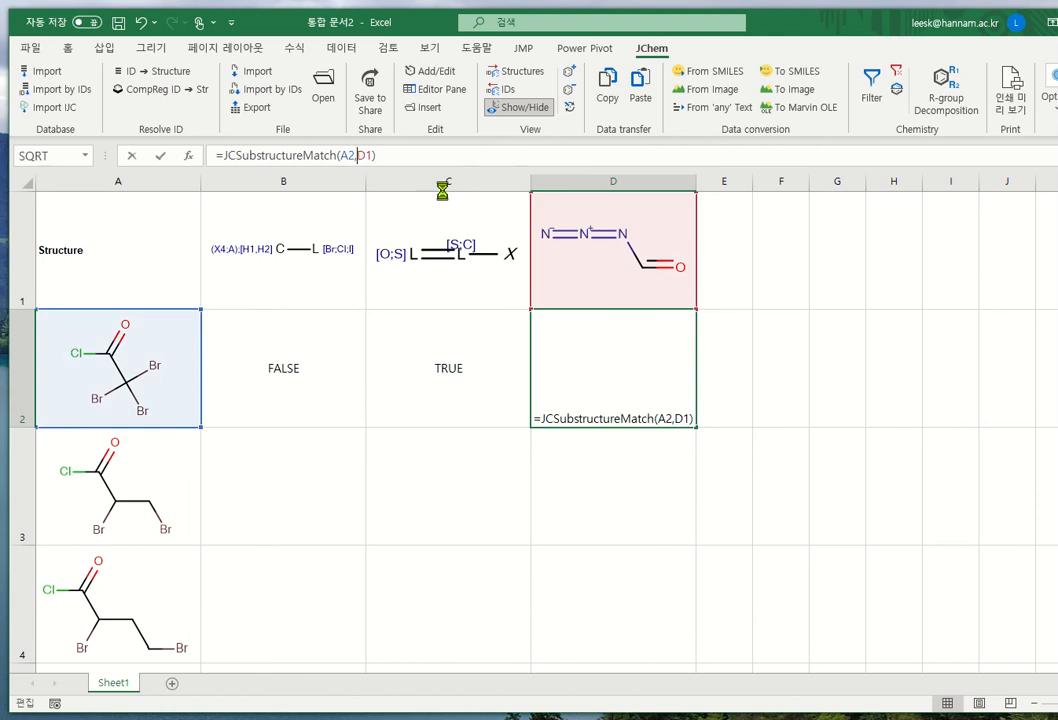
type("$D$")
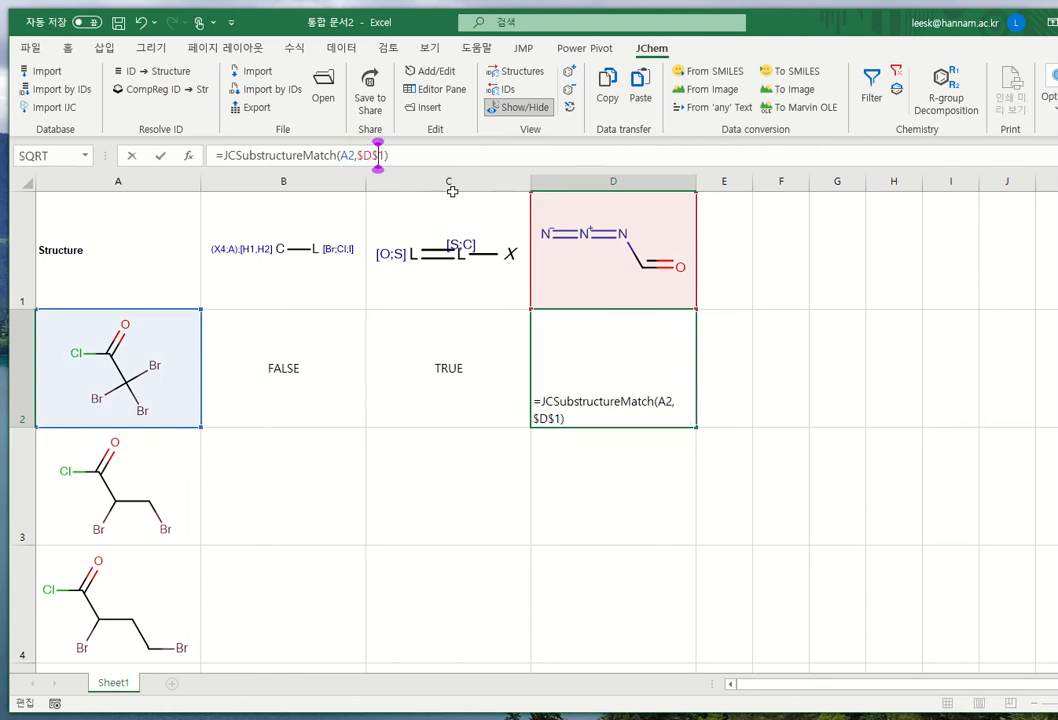
key("Return")
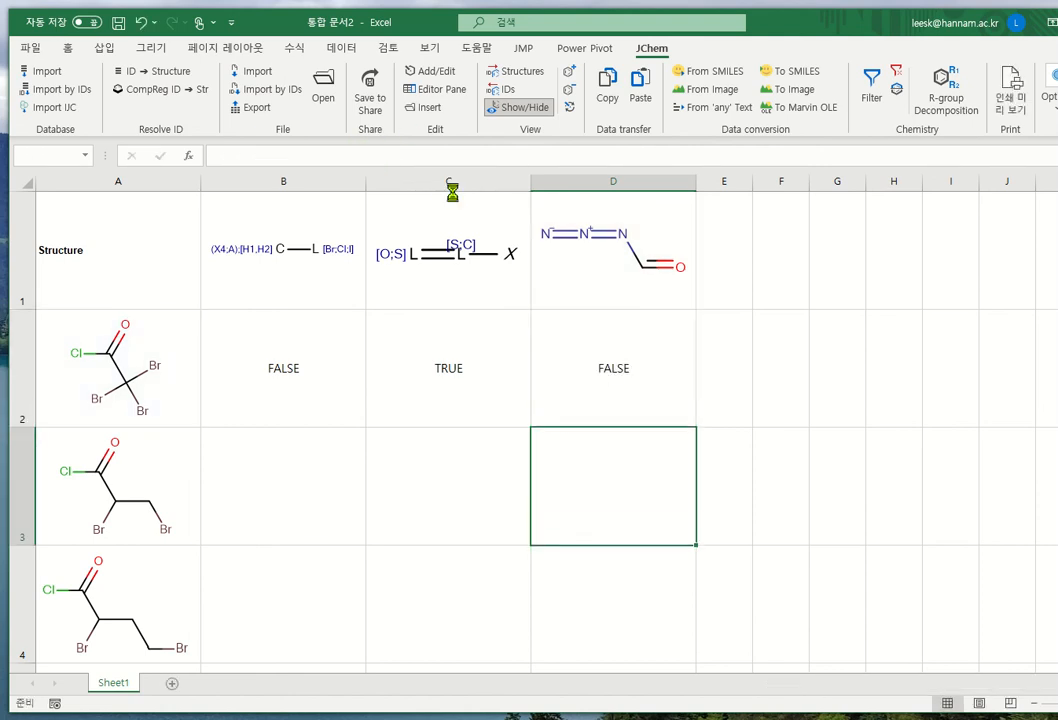
Step: Fill the B2:D2 match formulas down for all structures in column A and look over the filled rows
left_click_drag(341, 332, 609, 368)
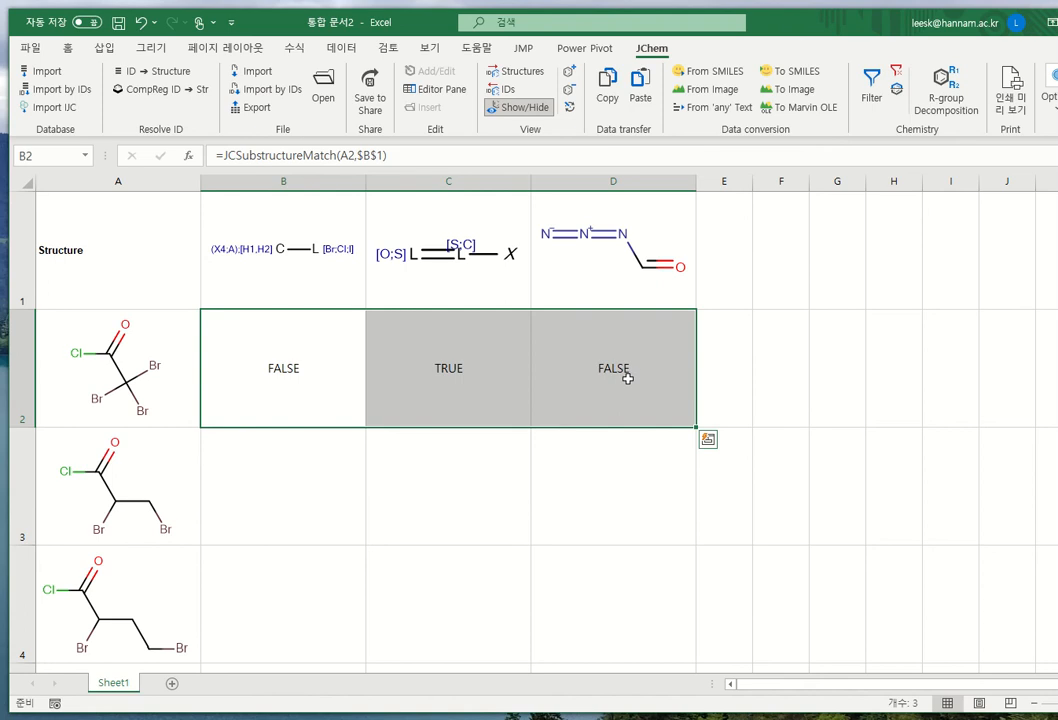
double_click(695, 428)
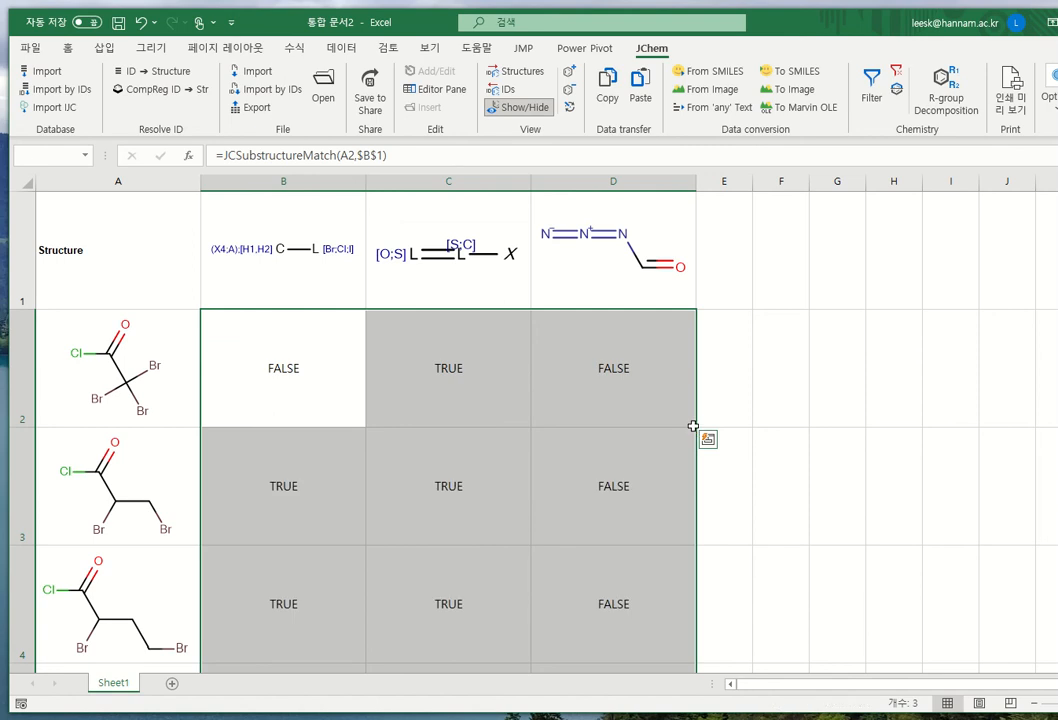
scroll(693, 427, "down", 10)
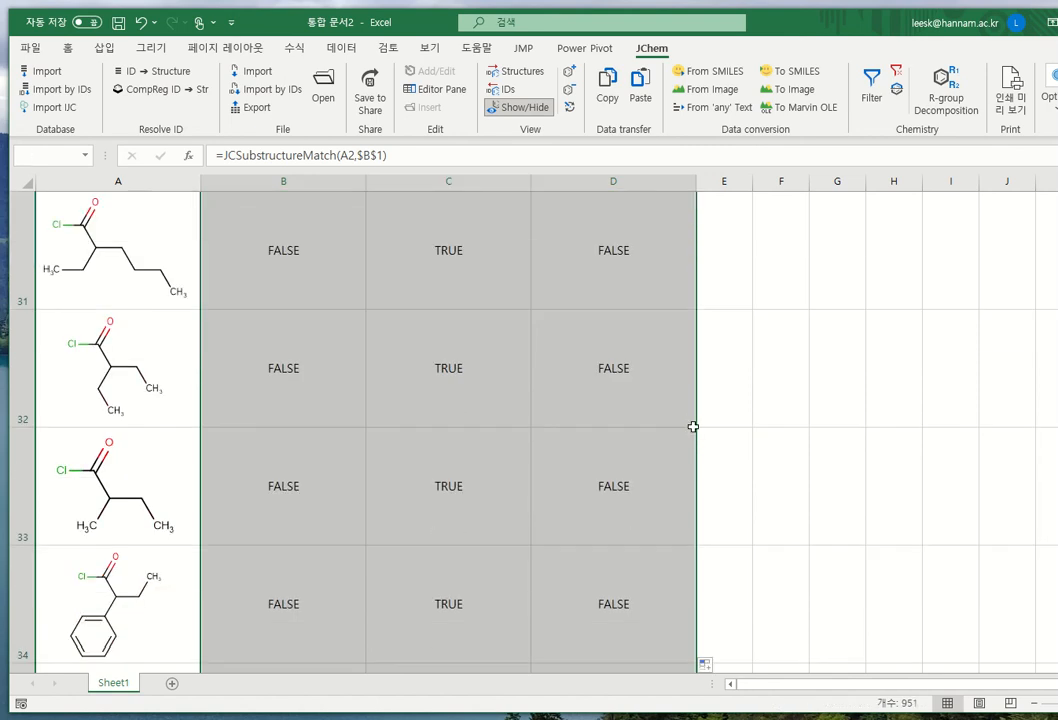
scroll(656, 364, "up", 10)
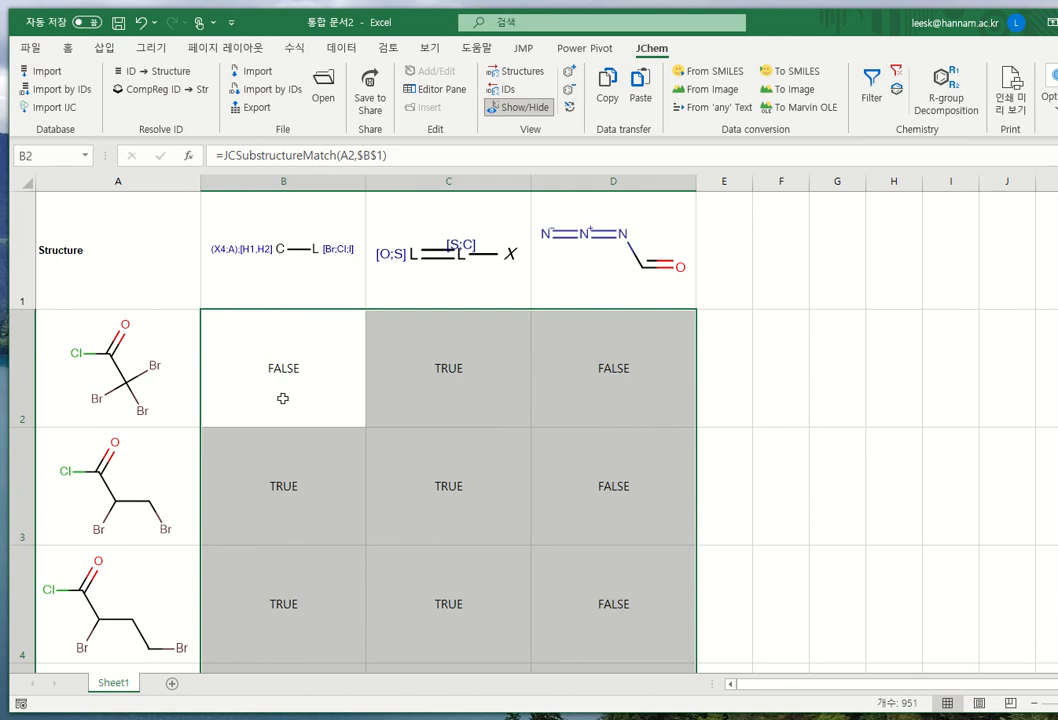
left_click(444, 402)
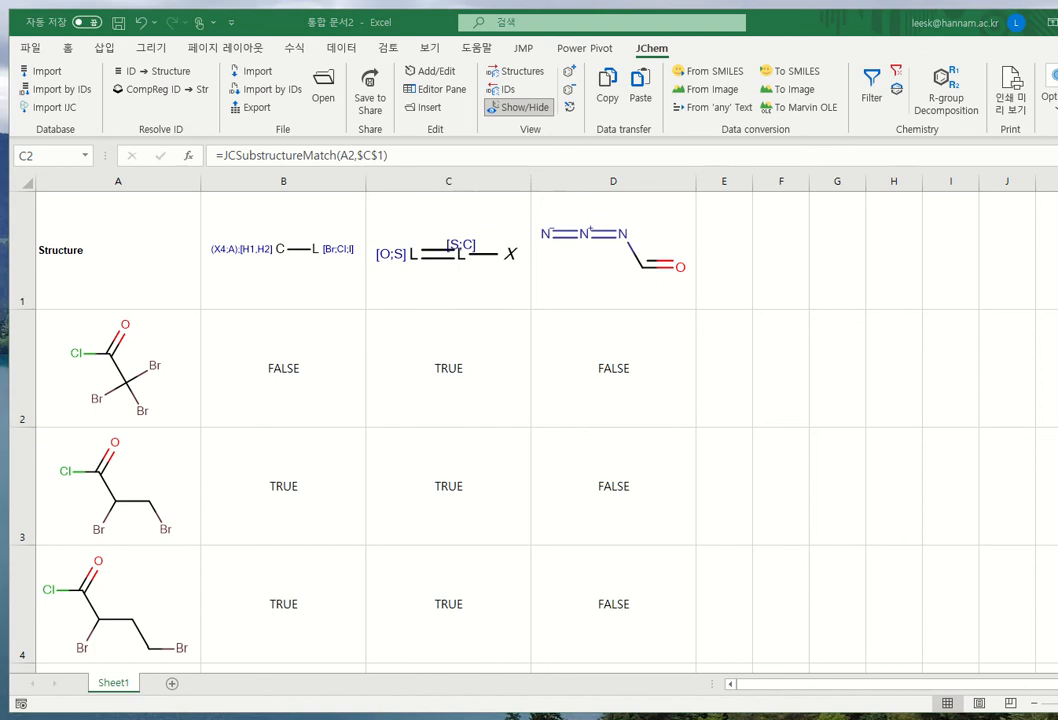
Step: Enter the column header "False count" in cell E1
left_click(723, 283)
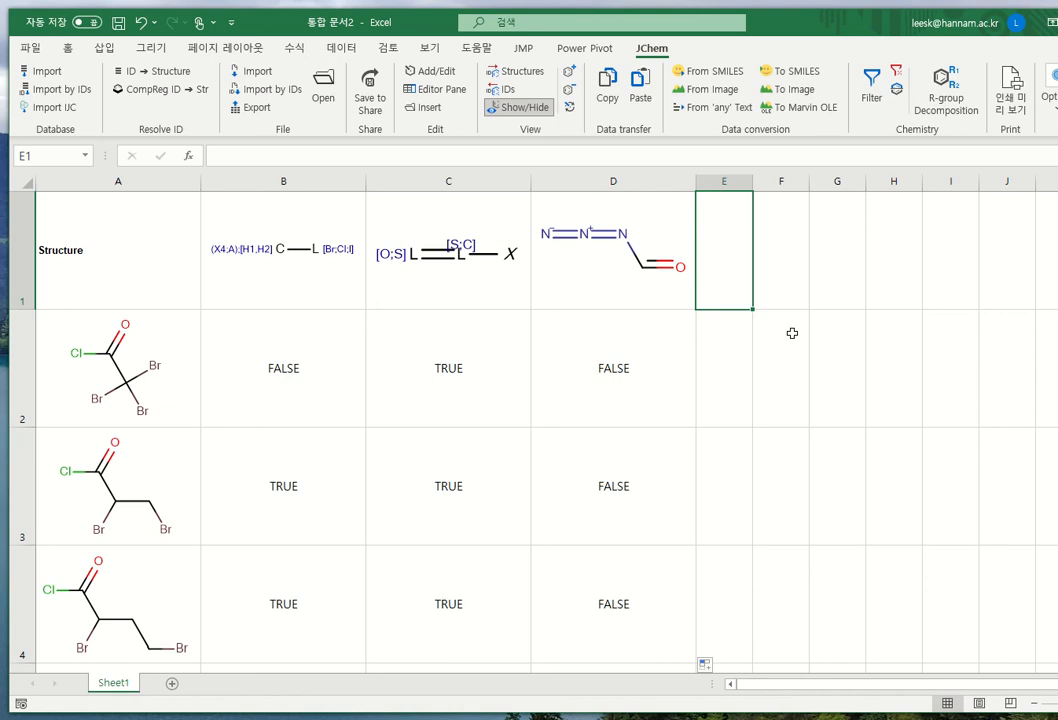
type("Fla")
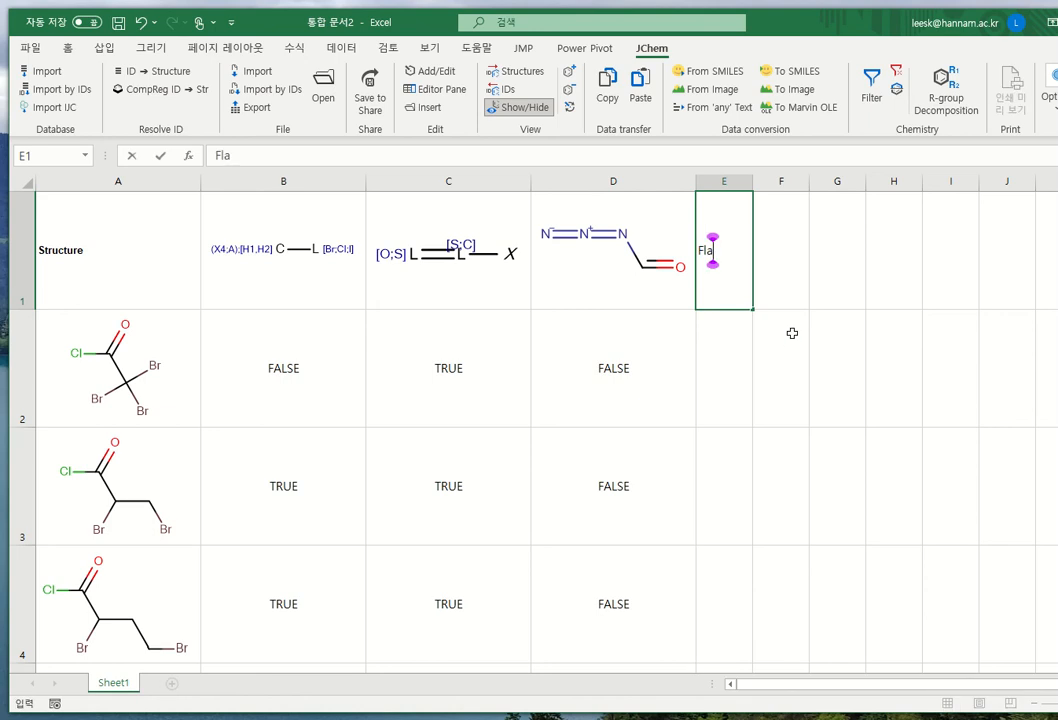
key("BackSpace")
key("BackSpace")
type("alse")
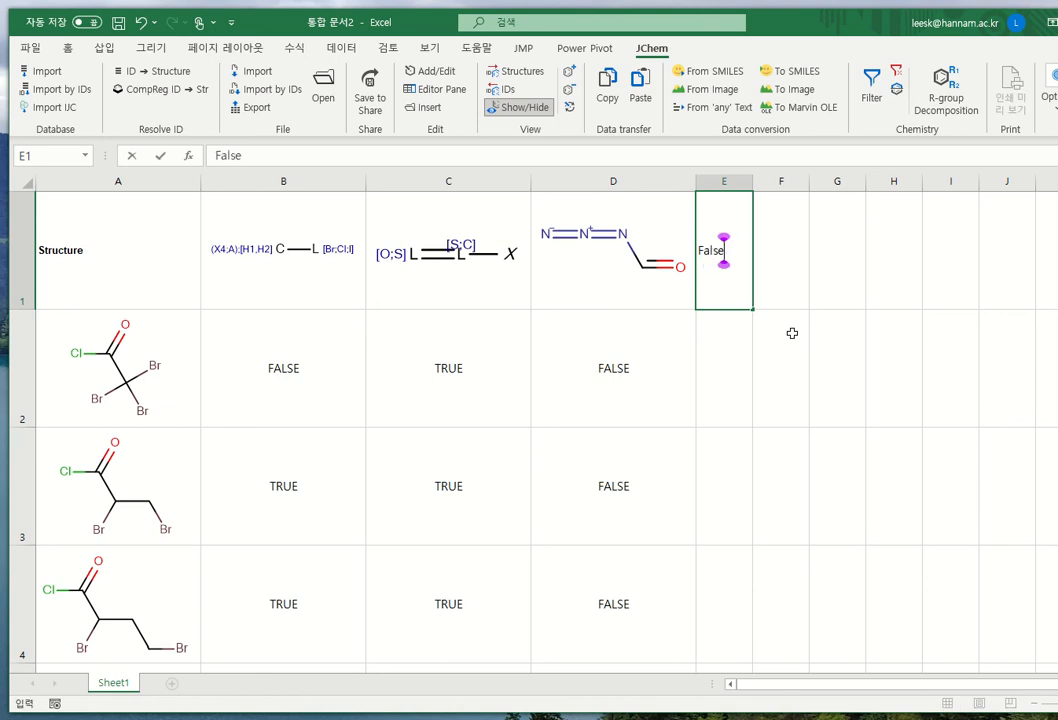
type(" count")
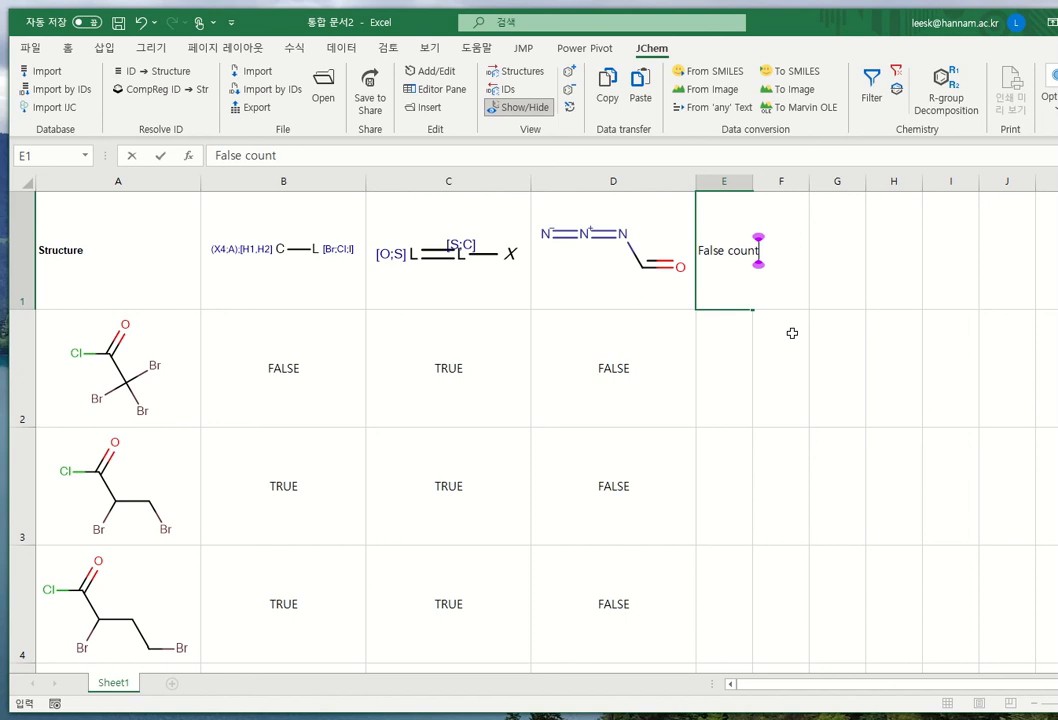
key("Return")
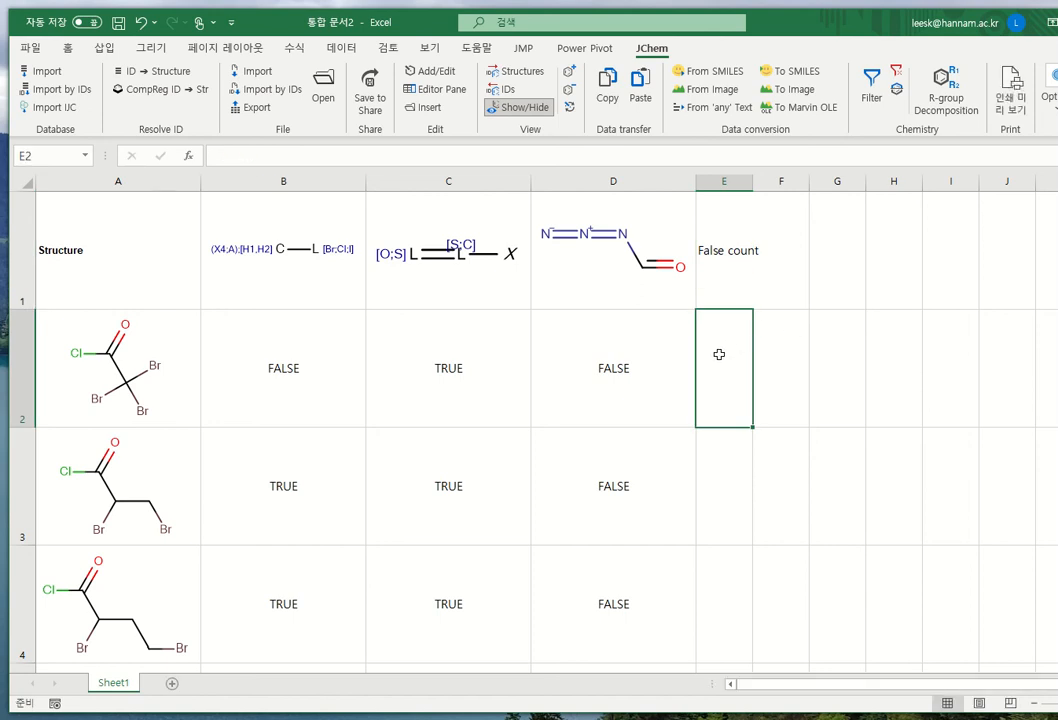
Step: Open the function wizard for cell E2 and look through the statistical and math/trigonometry function lists for a counting function
left_click(188, 155)
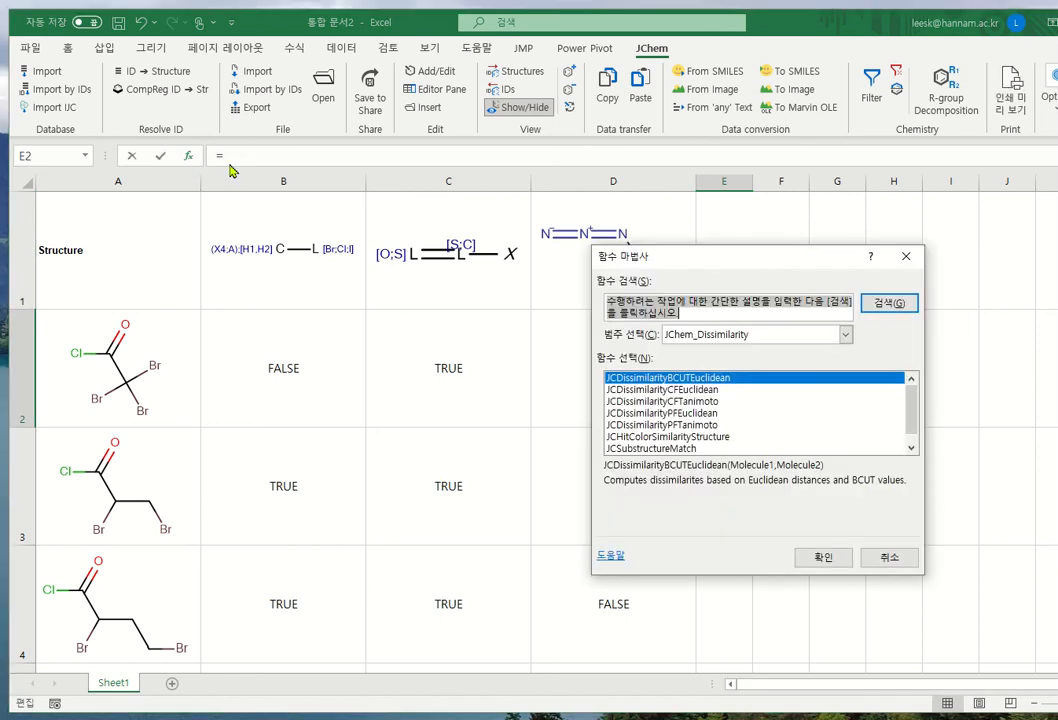
left_click(845, 335)
scroll(800, 380, "up", 3)
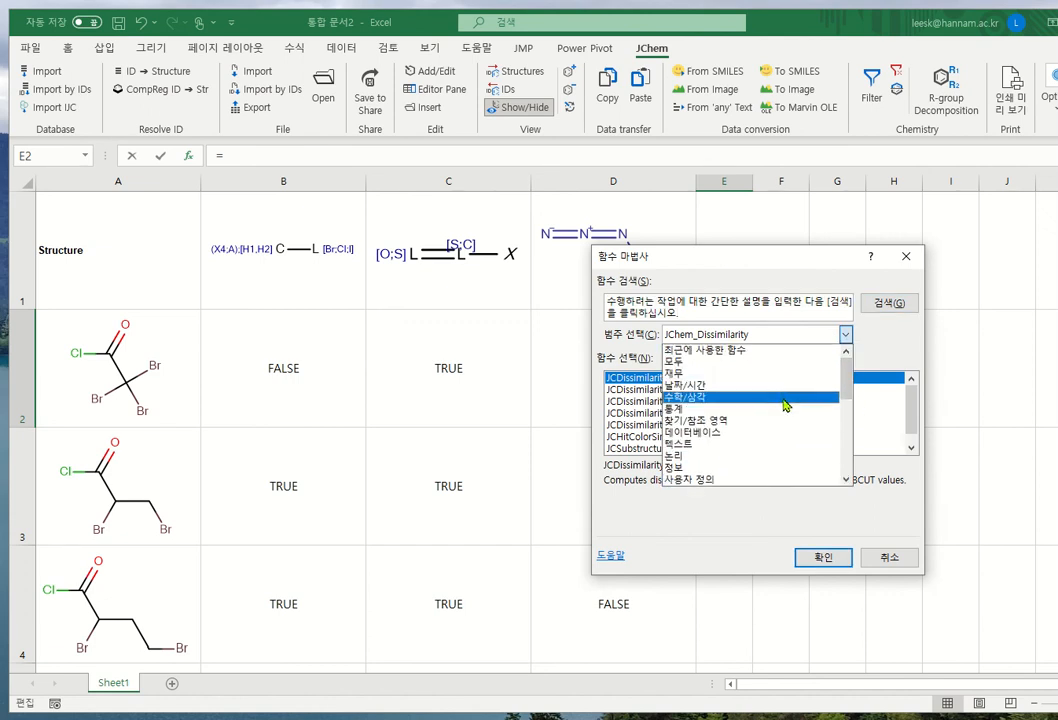
left_click(765, 419)
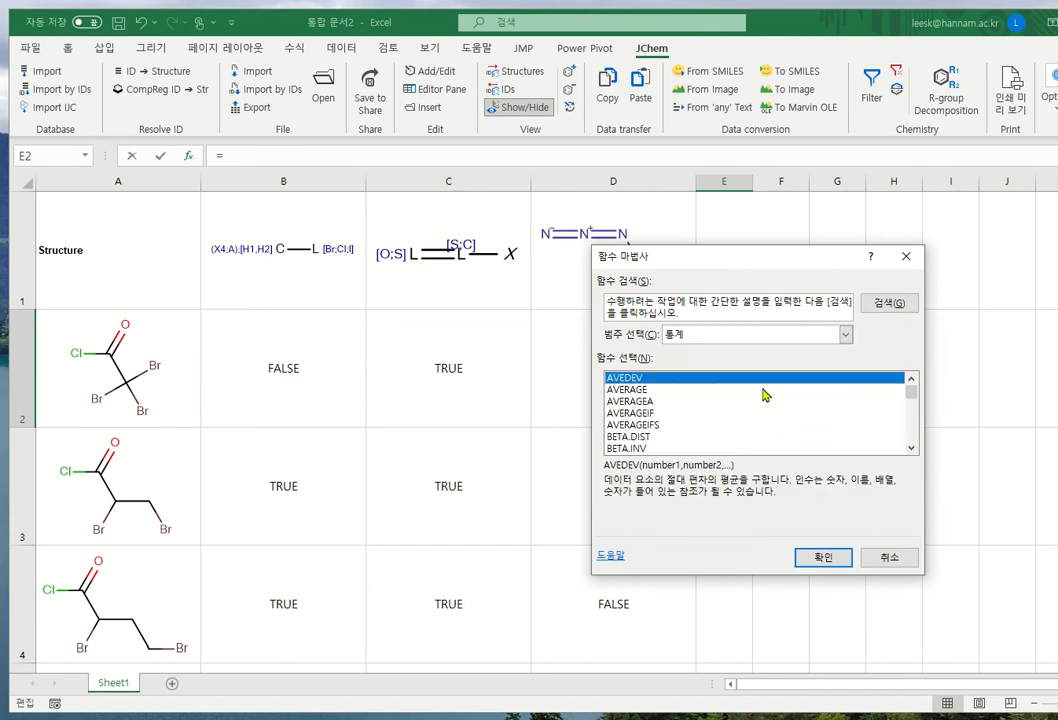
left_click(723, 339)
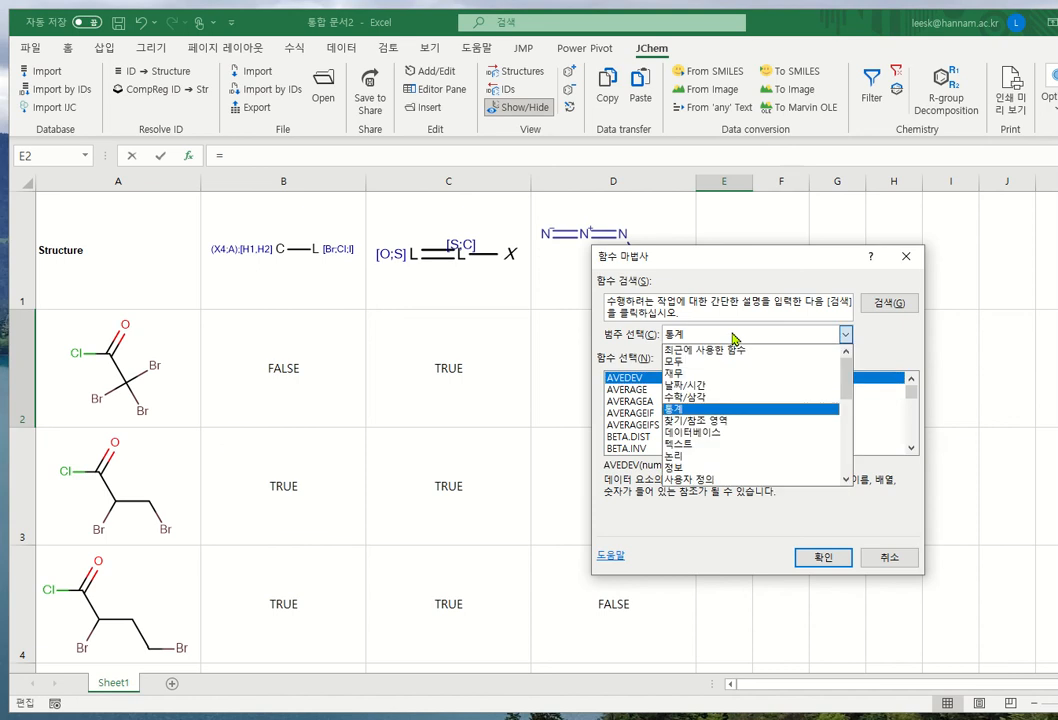
left_click(706, 398)
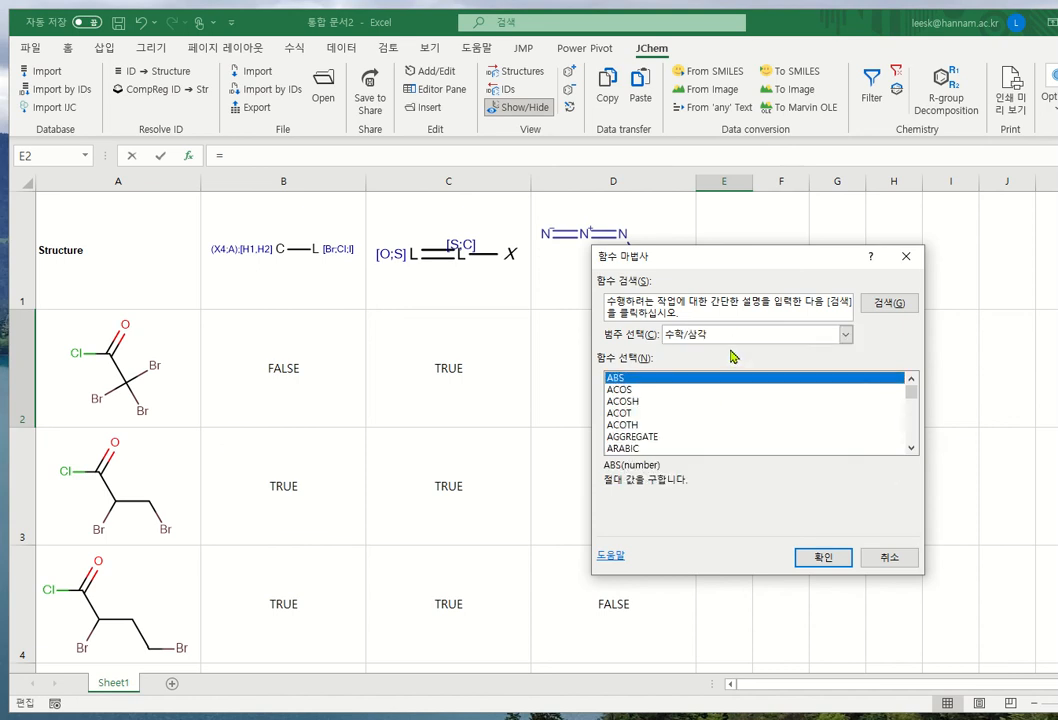
scroll(746, 425, "down", 12)
scroll(746, 426, "up", 6)
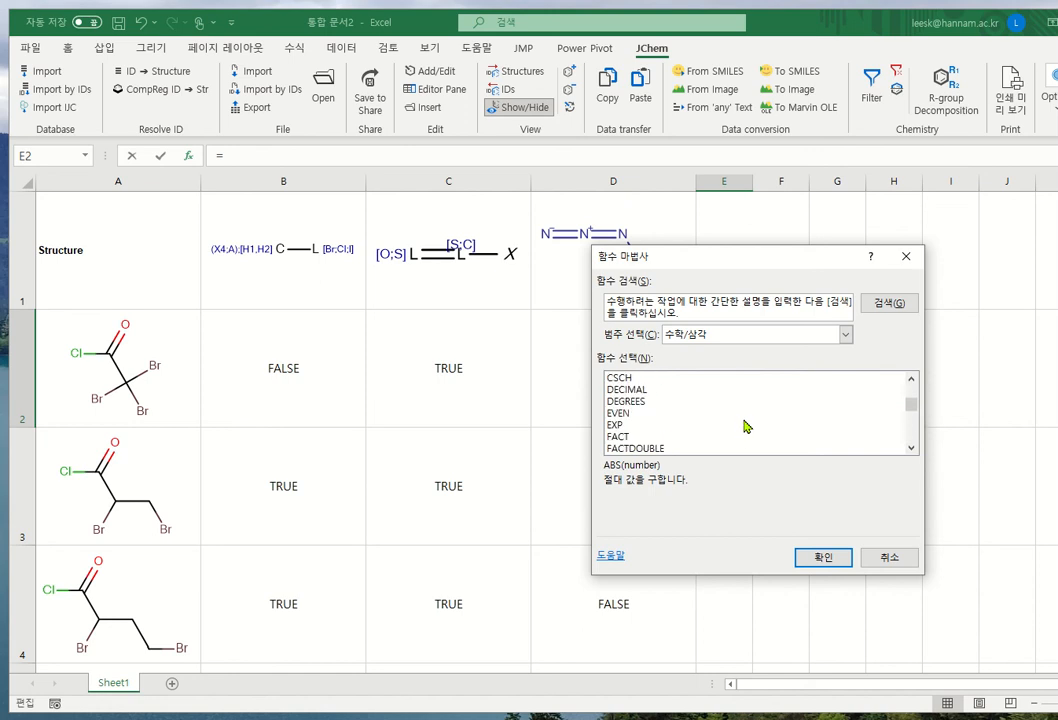
scroll(744, 425, "up", 2)
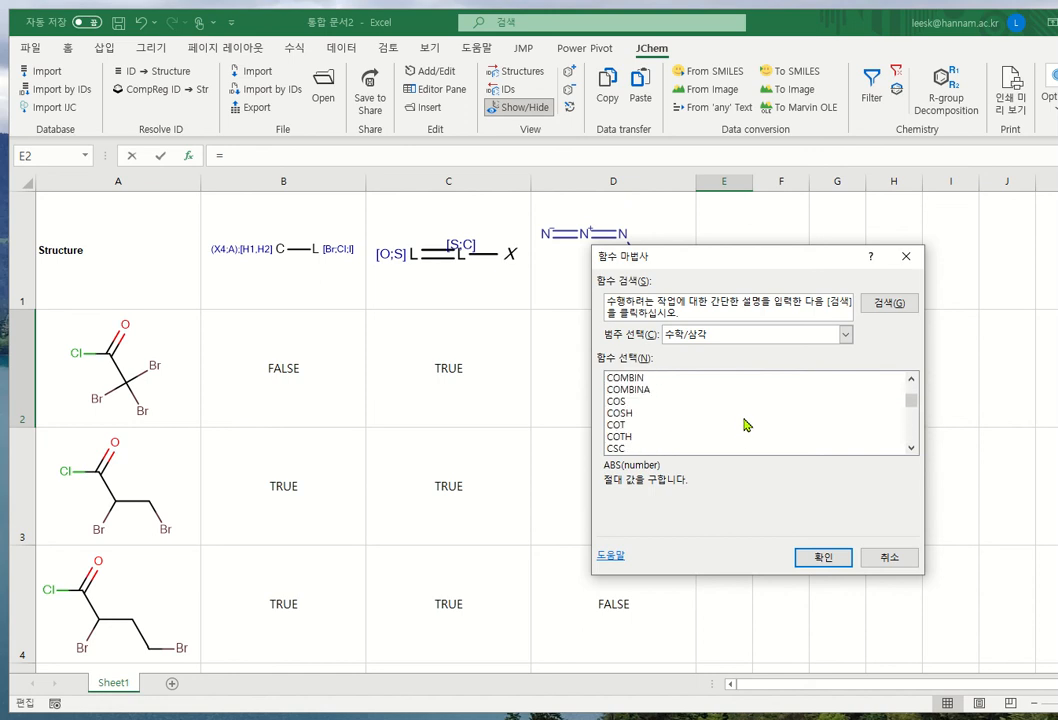
left_click(911, 380)
left_click(911, 381)
Step: Choose the COUNTIF function for cell E2 from the list of all functions
left_click(846, 335)
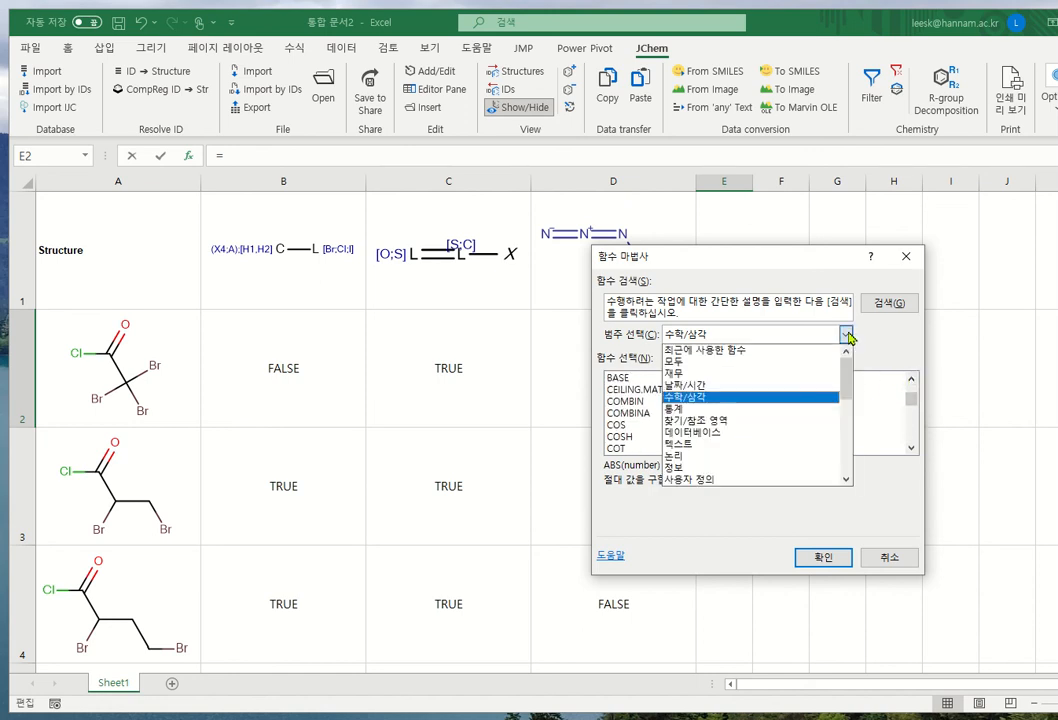
left_click(805, 362)
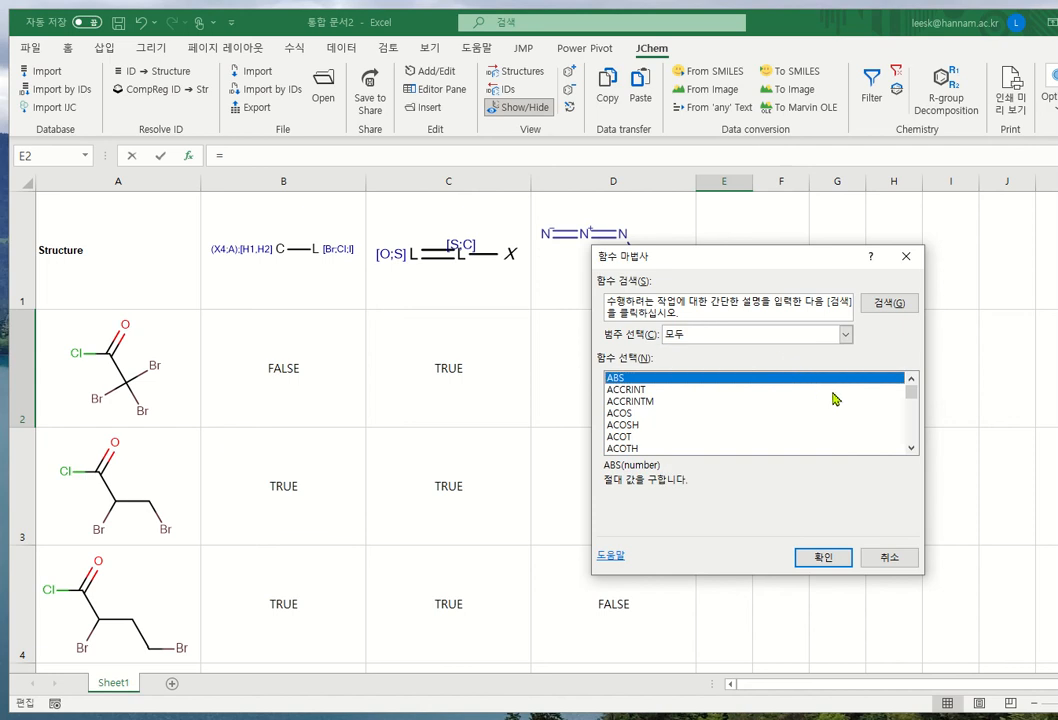
scroll(838, 409, "down", 20)
scroll(838, 409, "down", 14)
scroll(838, 410, "up", 10)
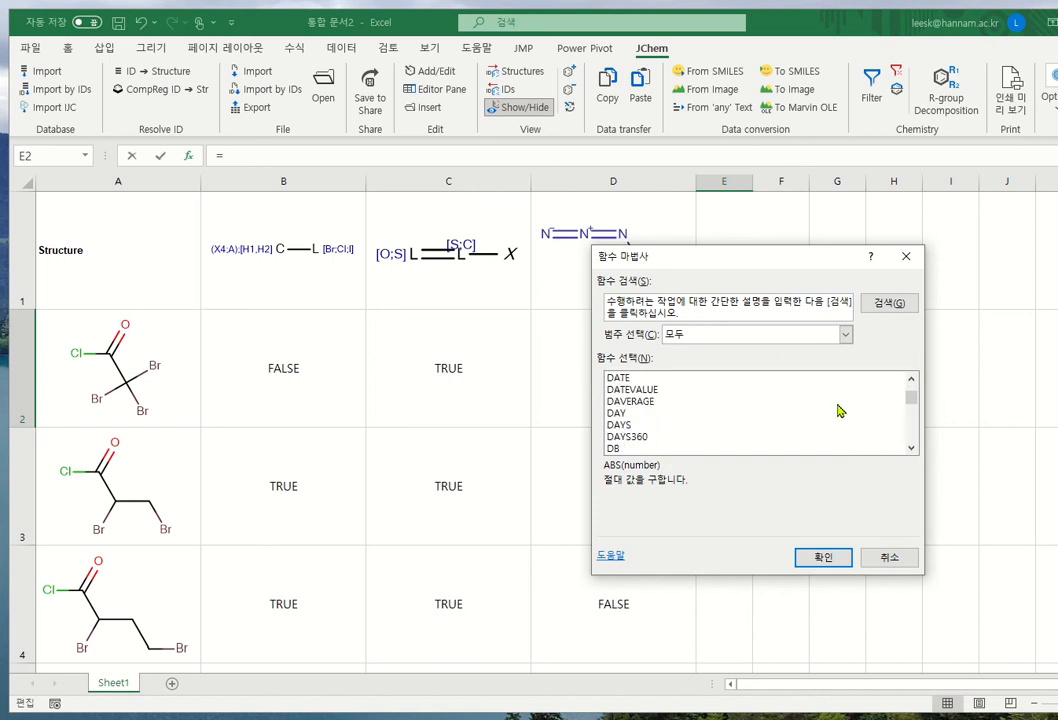
scroll(838, 410, "up", 2)
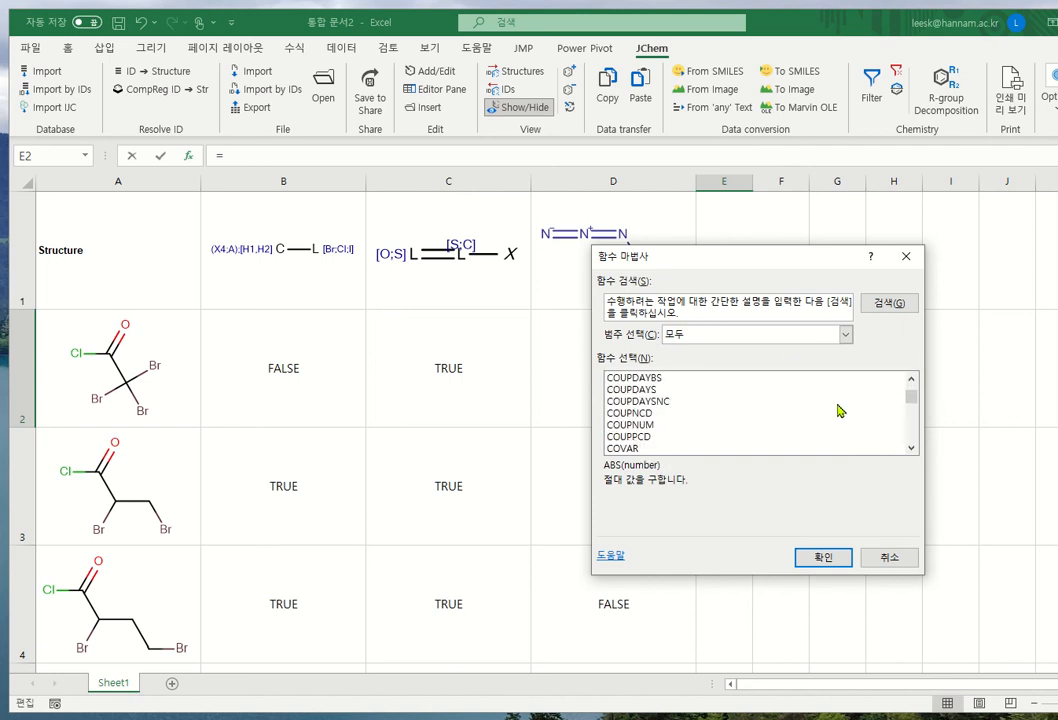
scroll(838, 410, "up", 2)
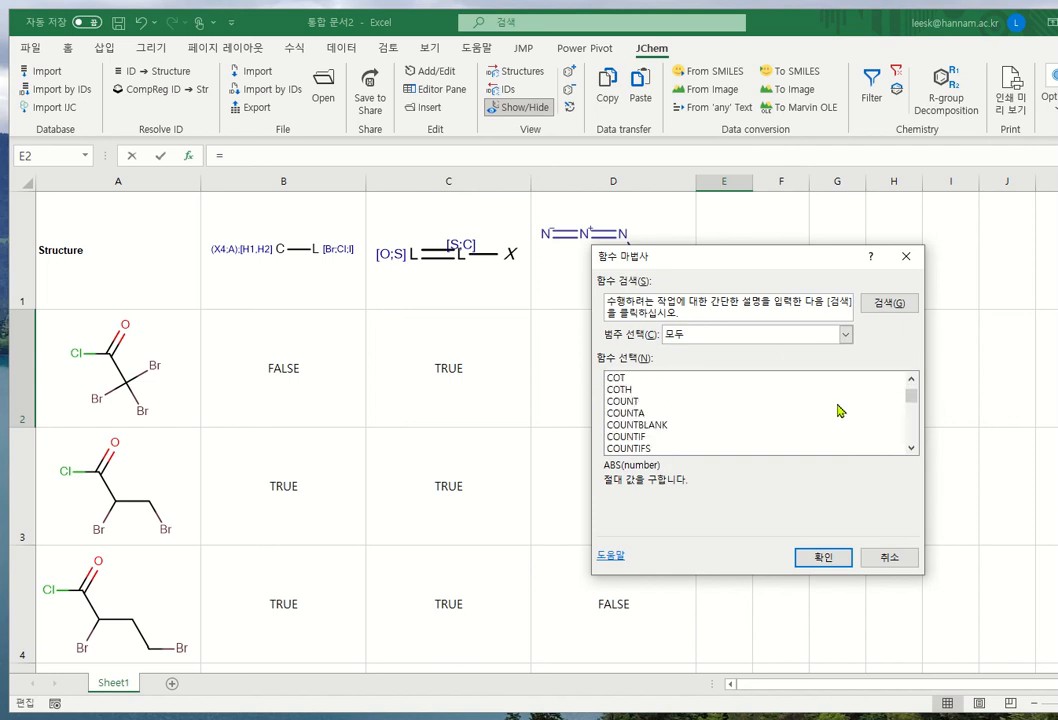
left_click(658, 437)
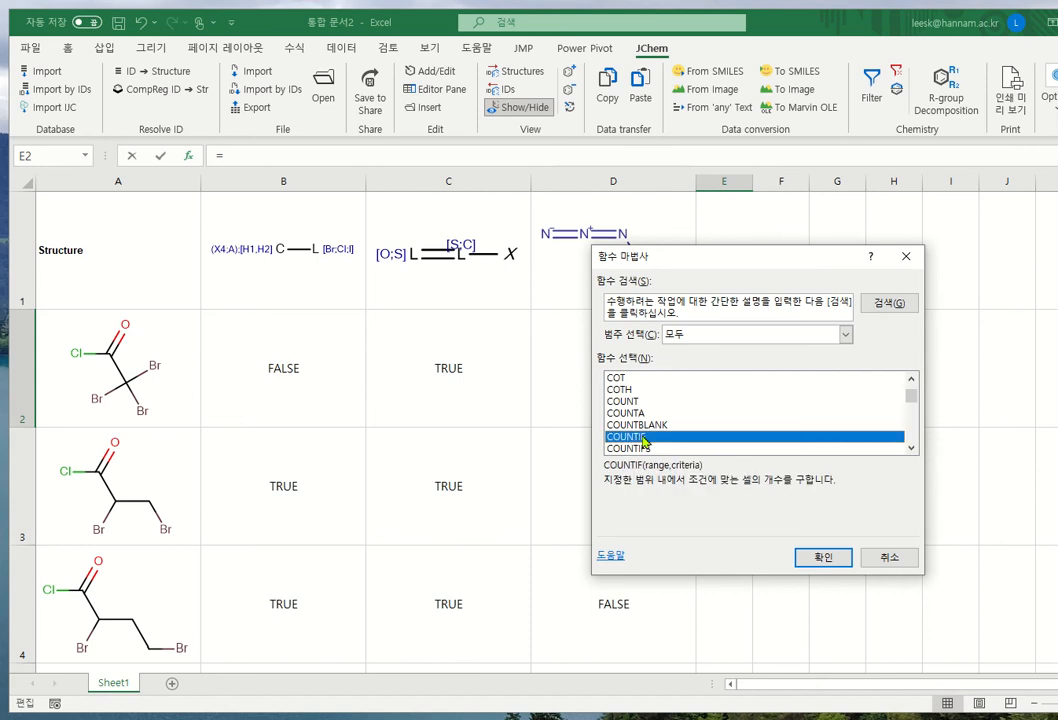
left_click(818, 558)
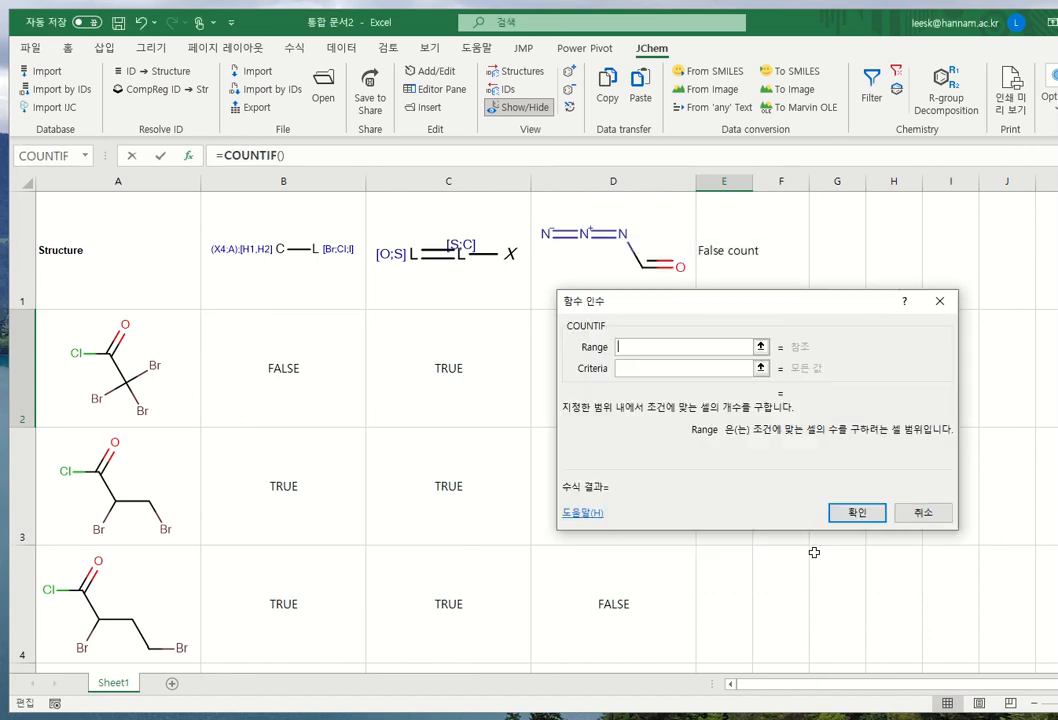
Step: Set COUNTIF's range to B2:D2 and its criteria to FALSE, and insert the formula in cell E2
left_click_drag(695, 309, 892, 370)
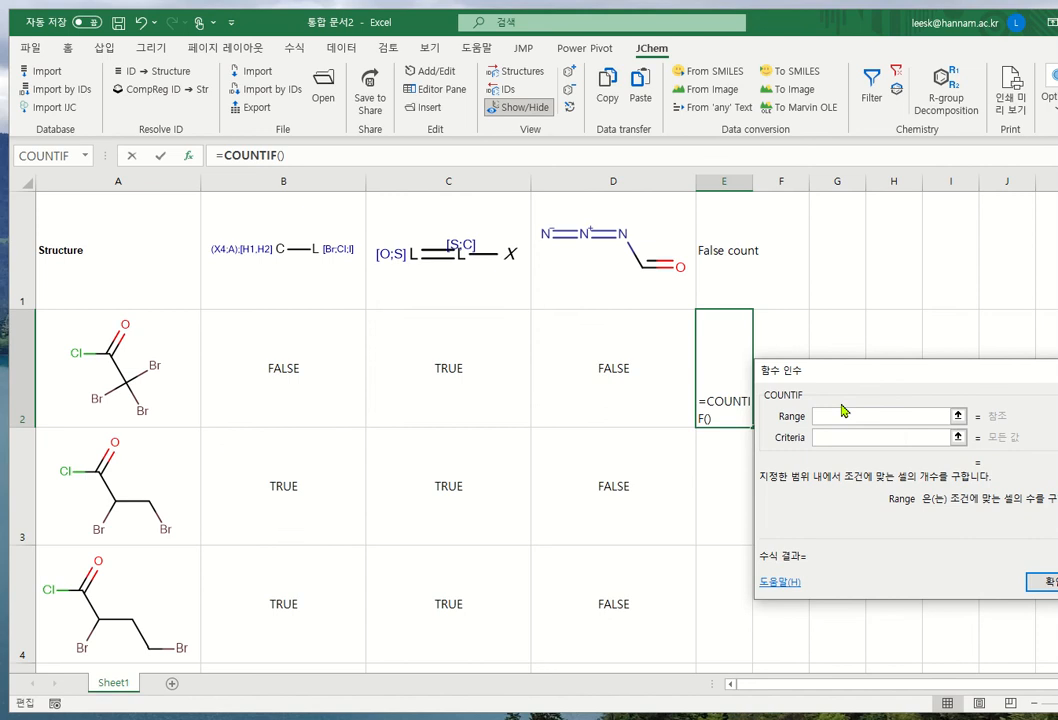
left_click_drag(352, 366, 600, 370)
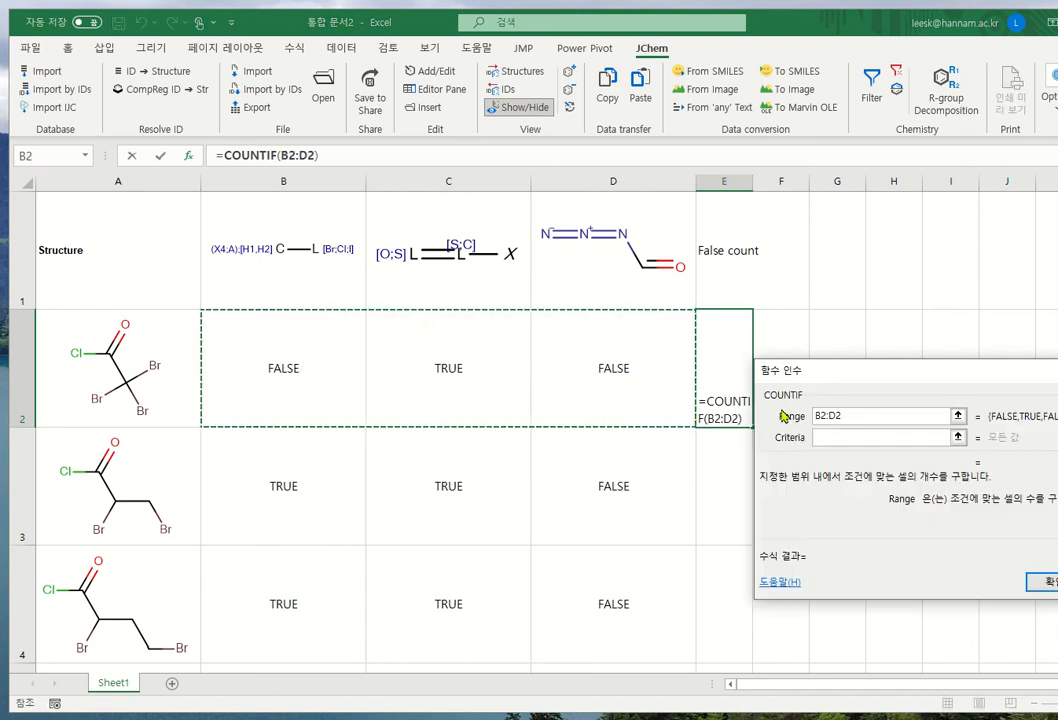
left_click(853, 438)
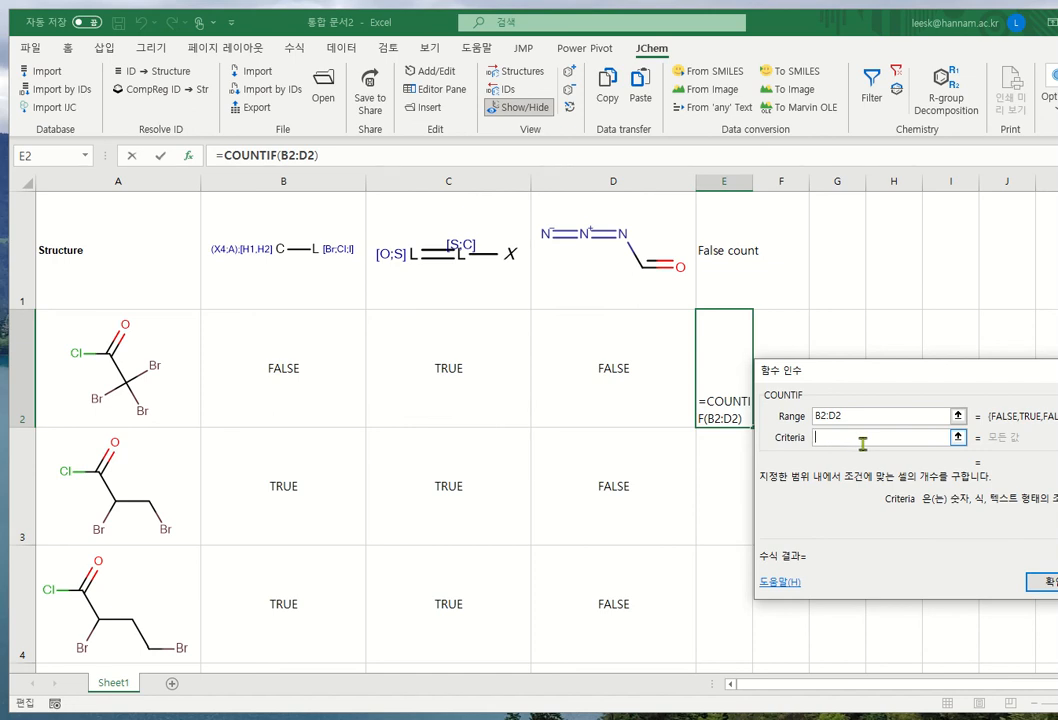
type("F")
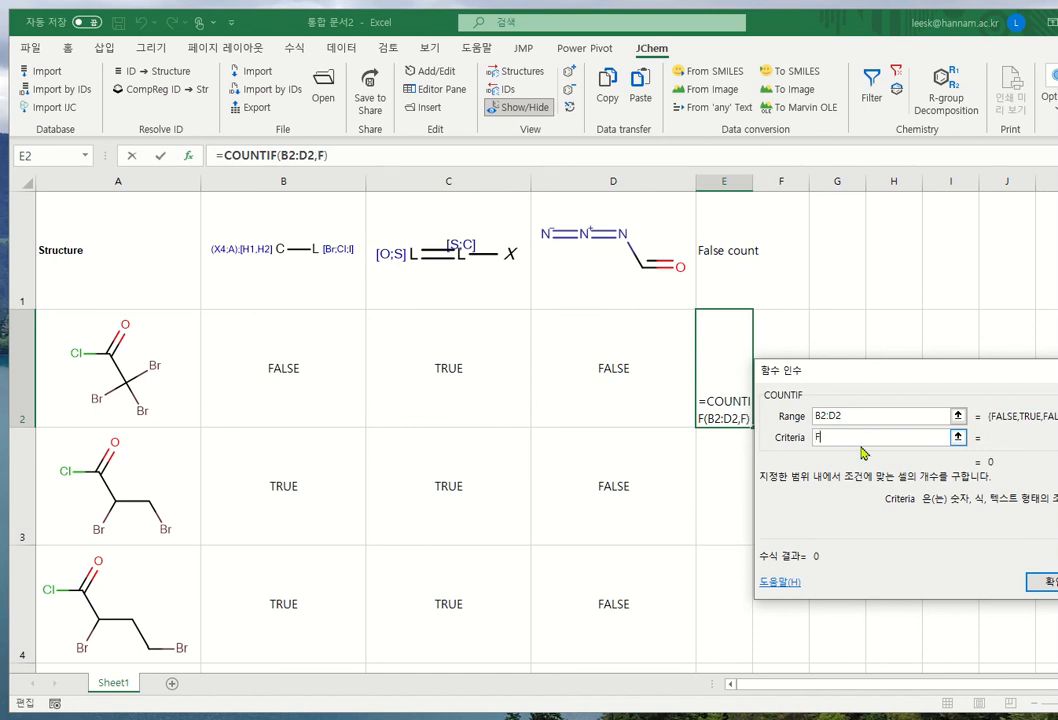
type("ALSE")
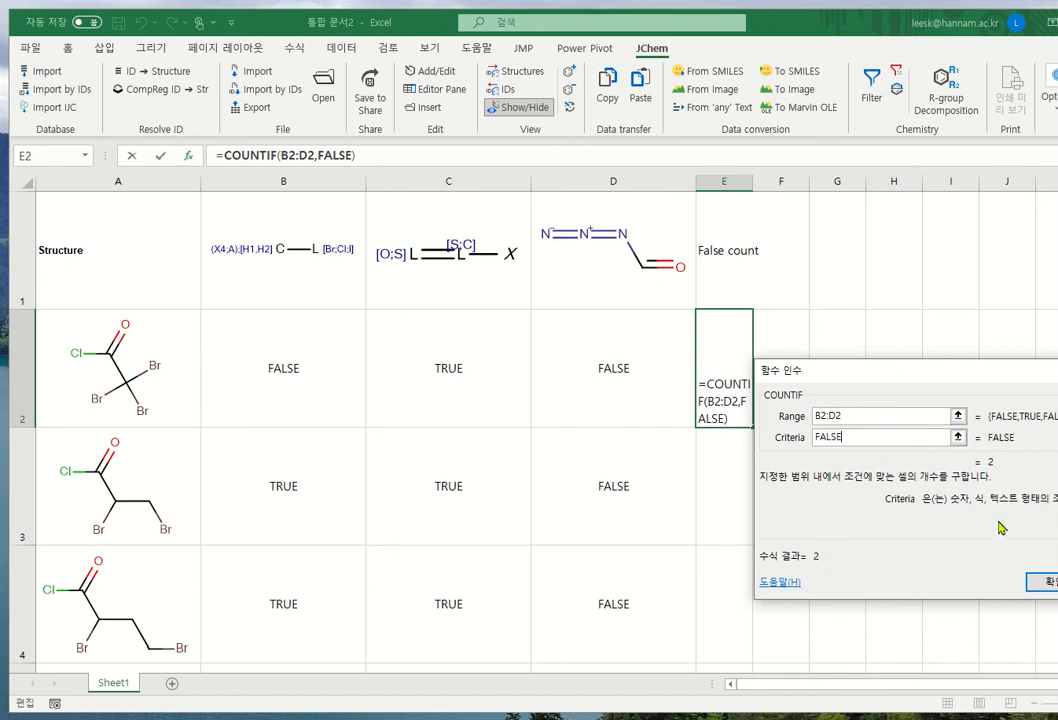
left_click(1048, 584)
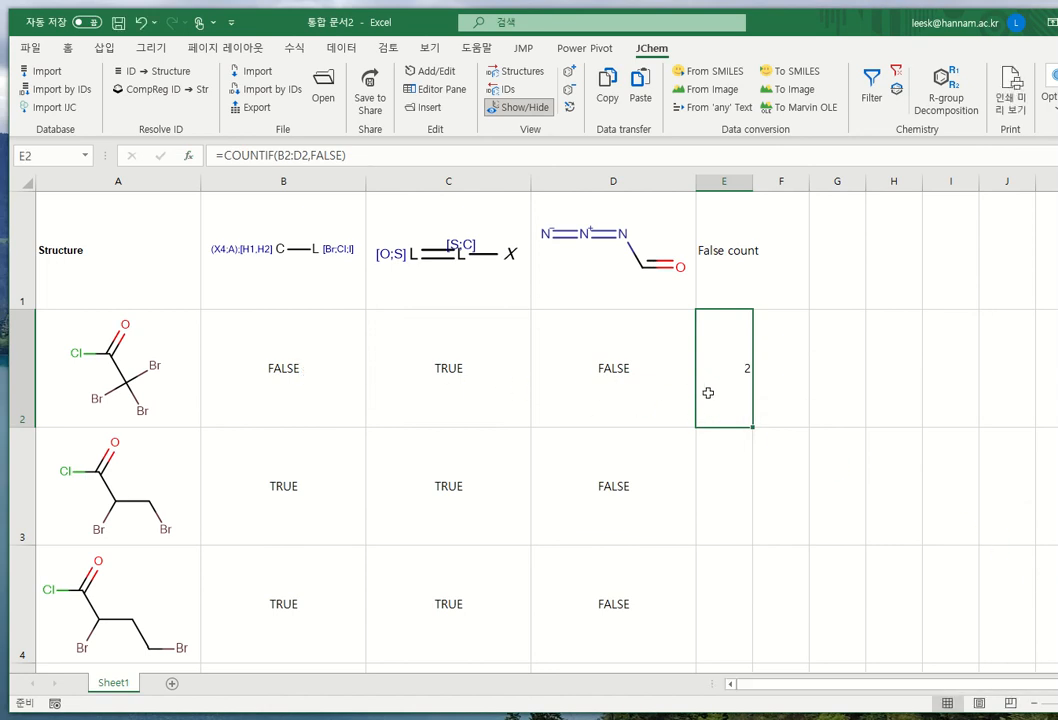
Step: Fill E2's COUNTIF formula down for all structures and look over the counts in column E
double_click(755, 428)
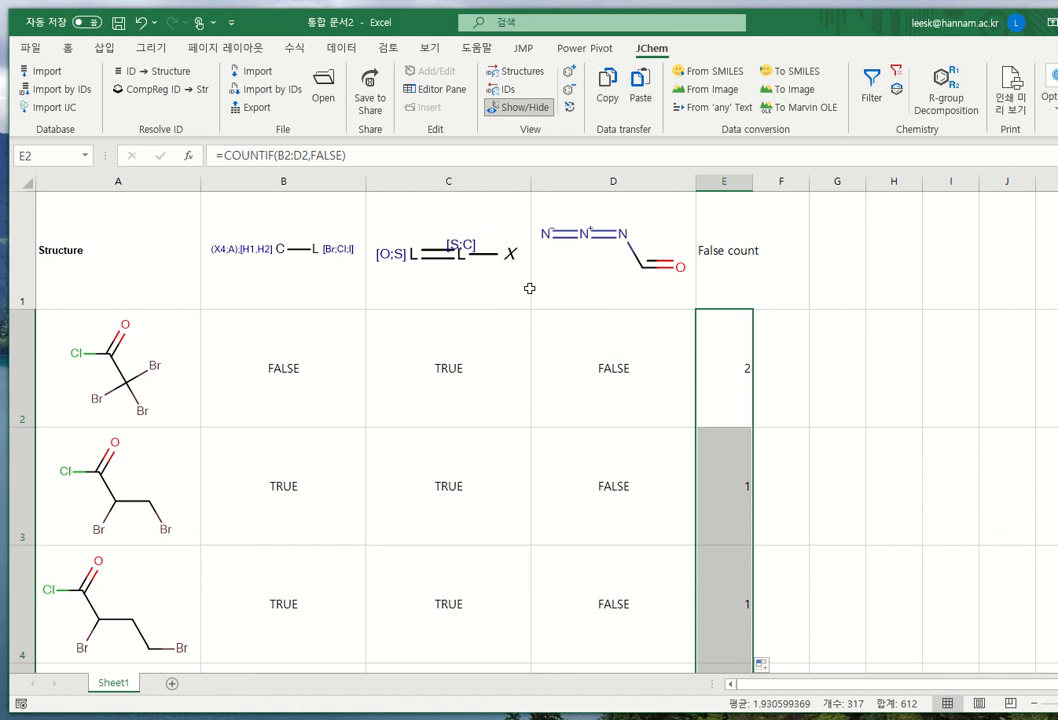
left_click(668, 368)
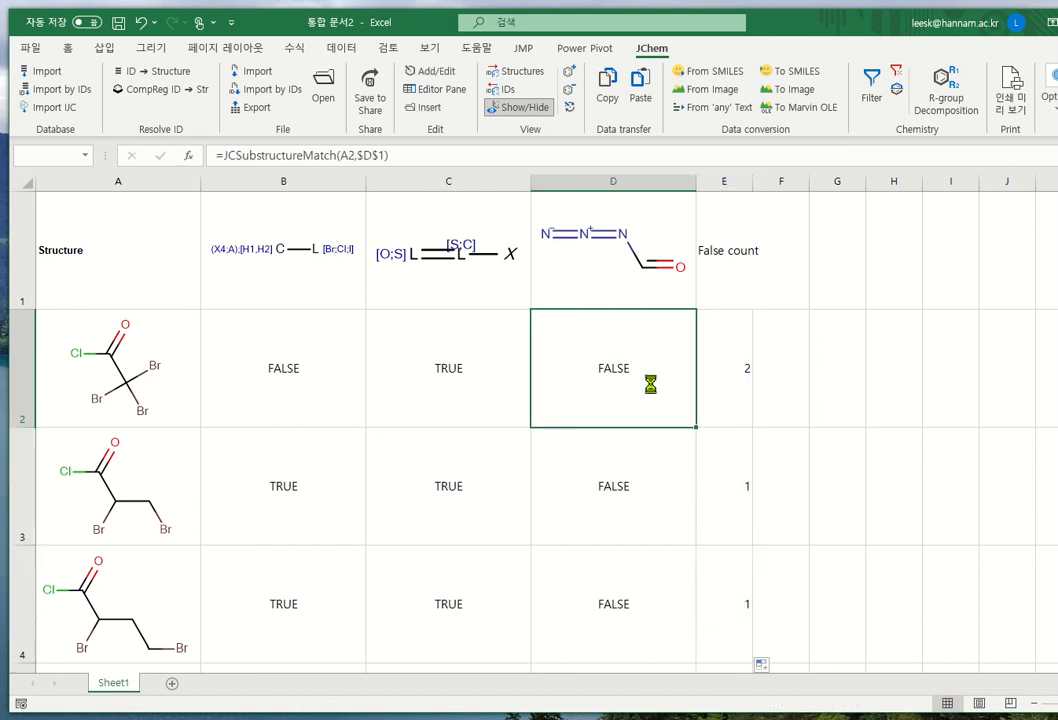
left_click(721, 376)
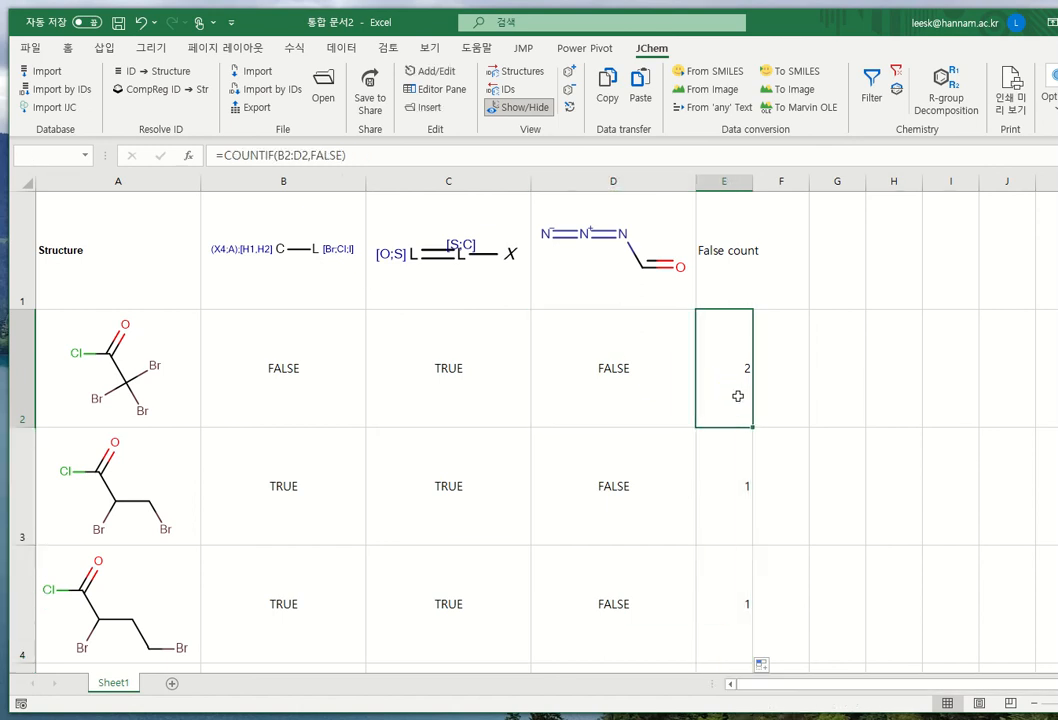
double_click(749, 432)
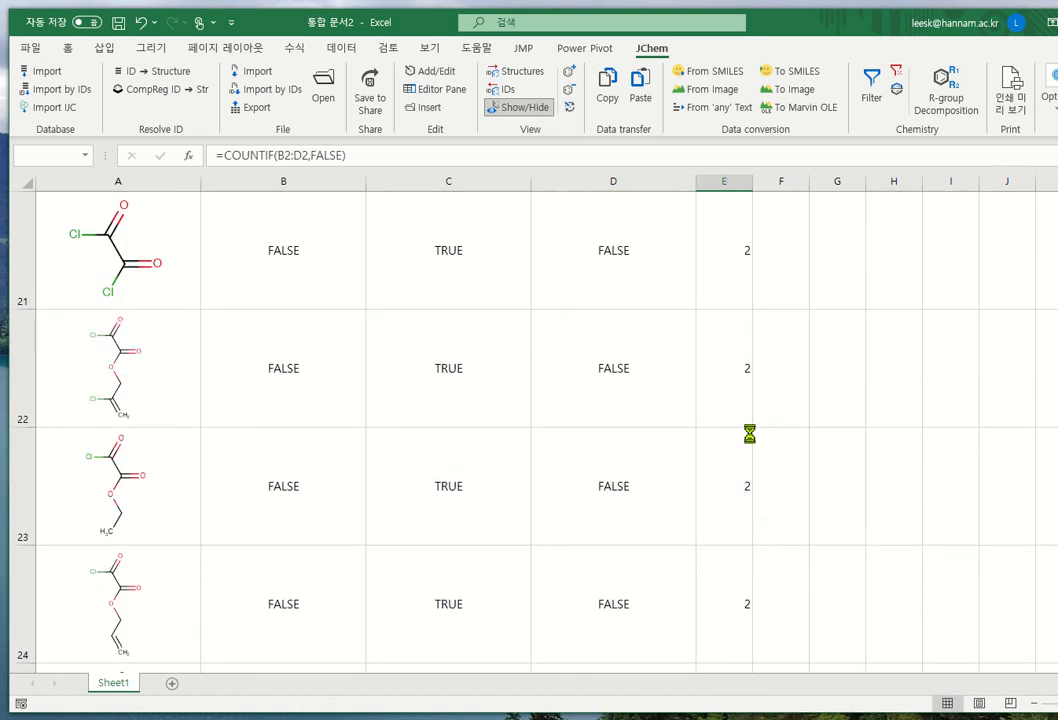
scroll(751, 432, "up", 7)
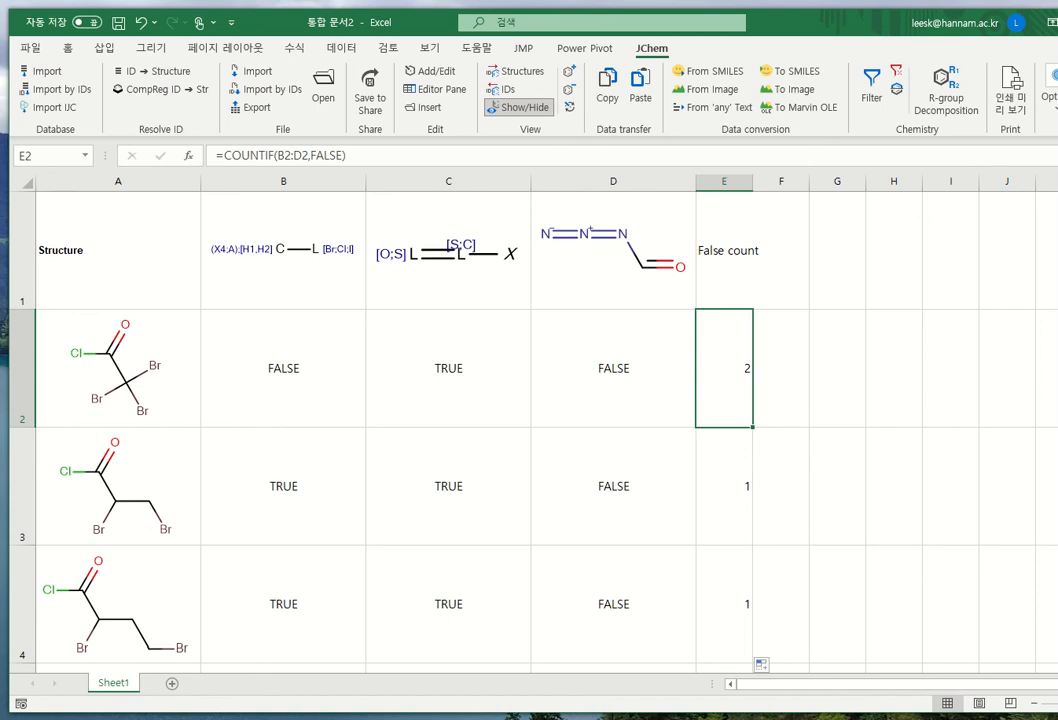
Step: Insert an empty column between the Structure column and the first reactive-group query column
key("alt+Tab")
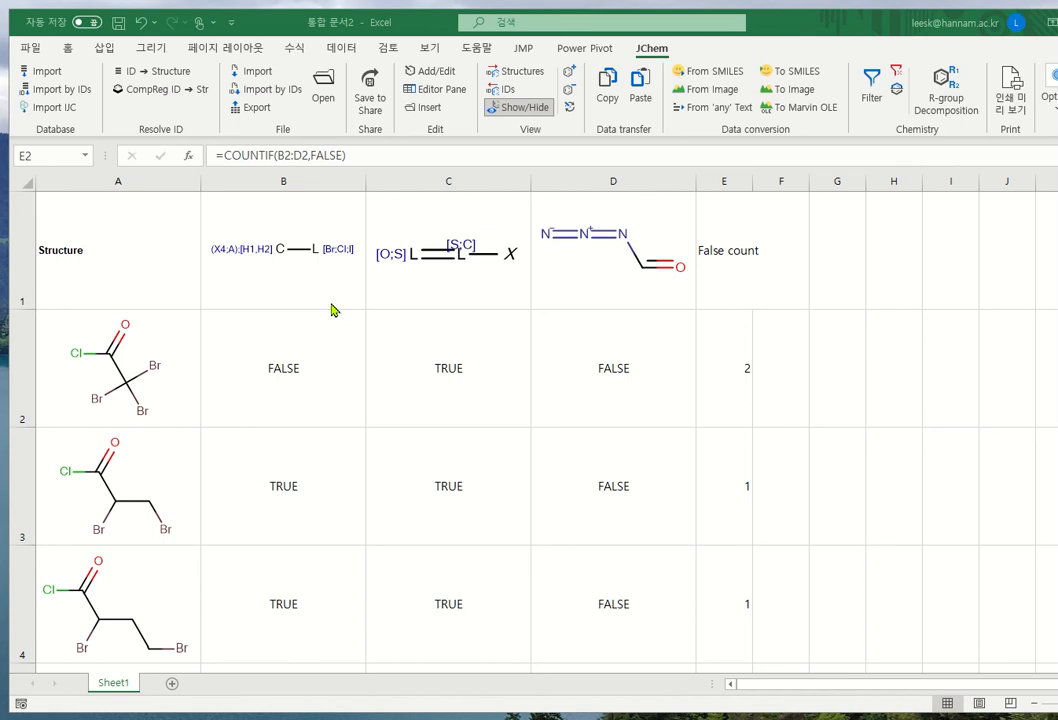
left_click(289, 177)
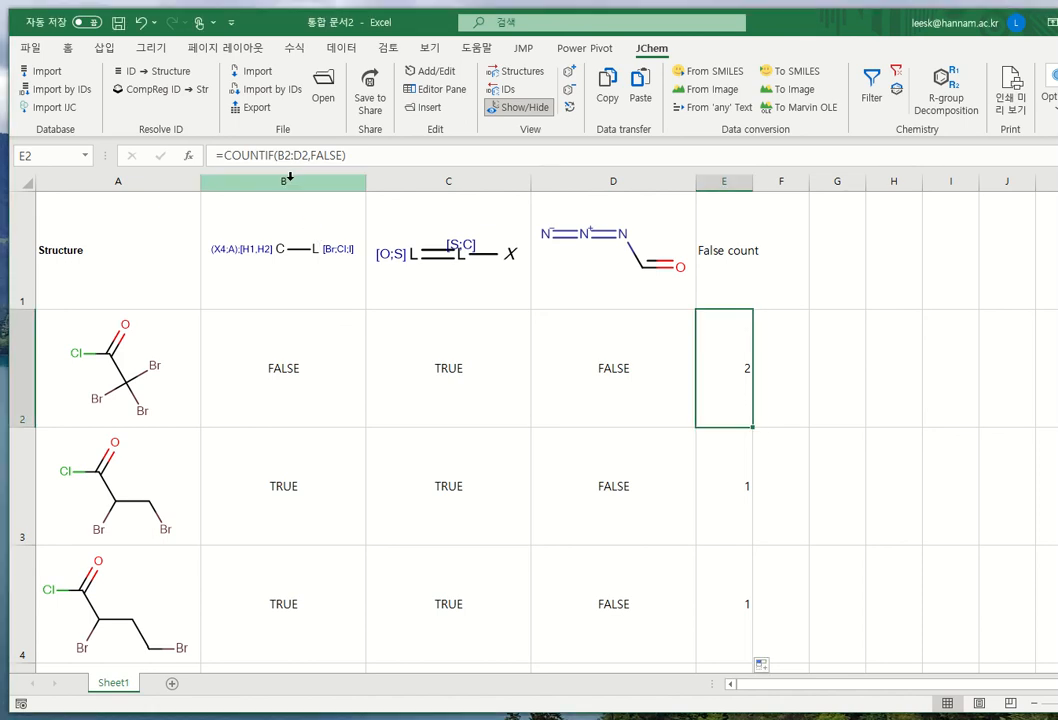
right_click(281, 181)
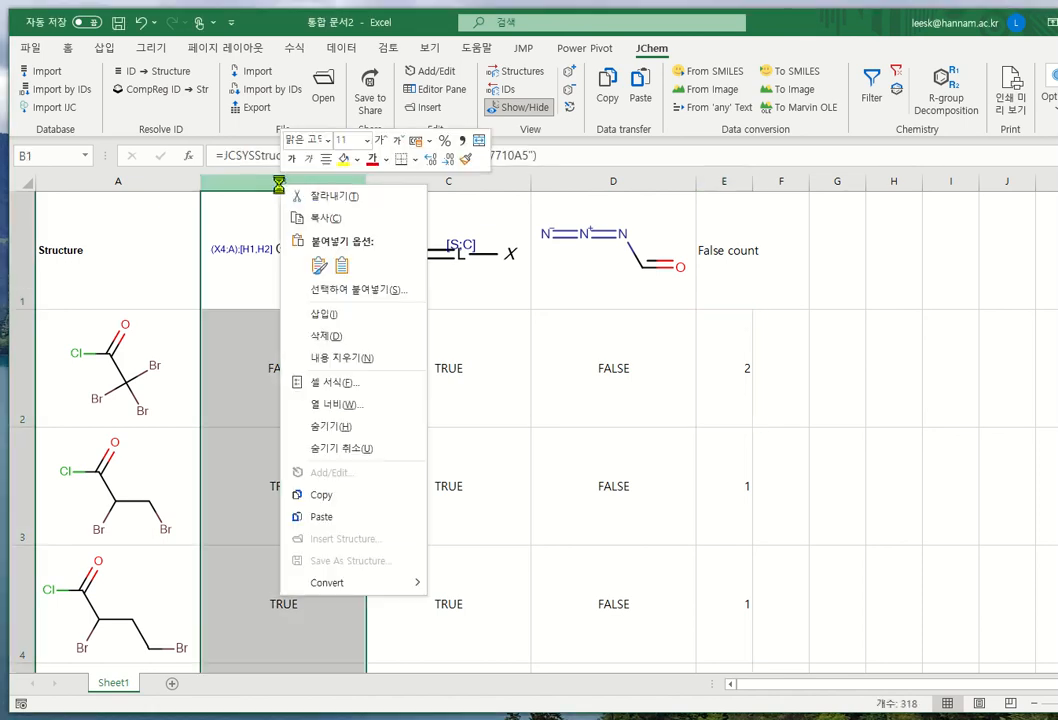
left_click(320, 316)
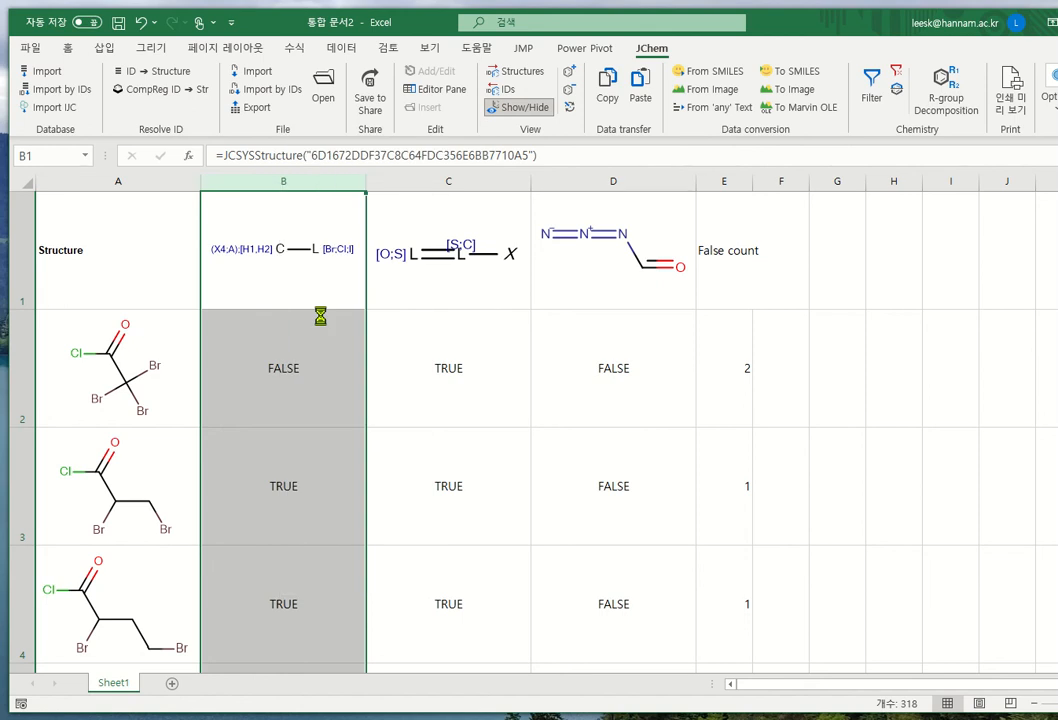
left_click(300, 379)
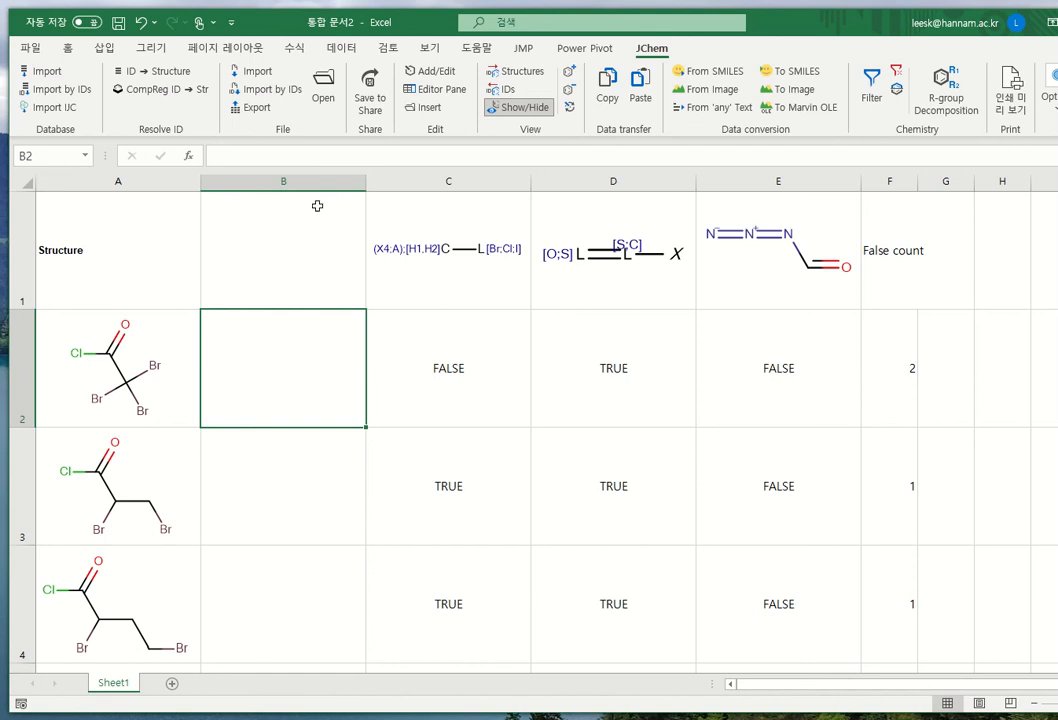
Step: Enter the column header "Dissimilarity" in cell B1
left_click(288, 181)
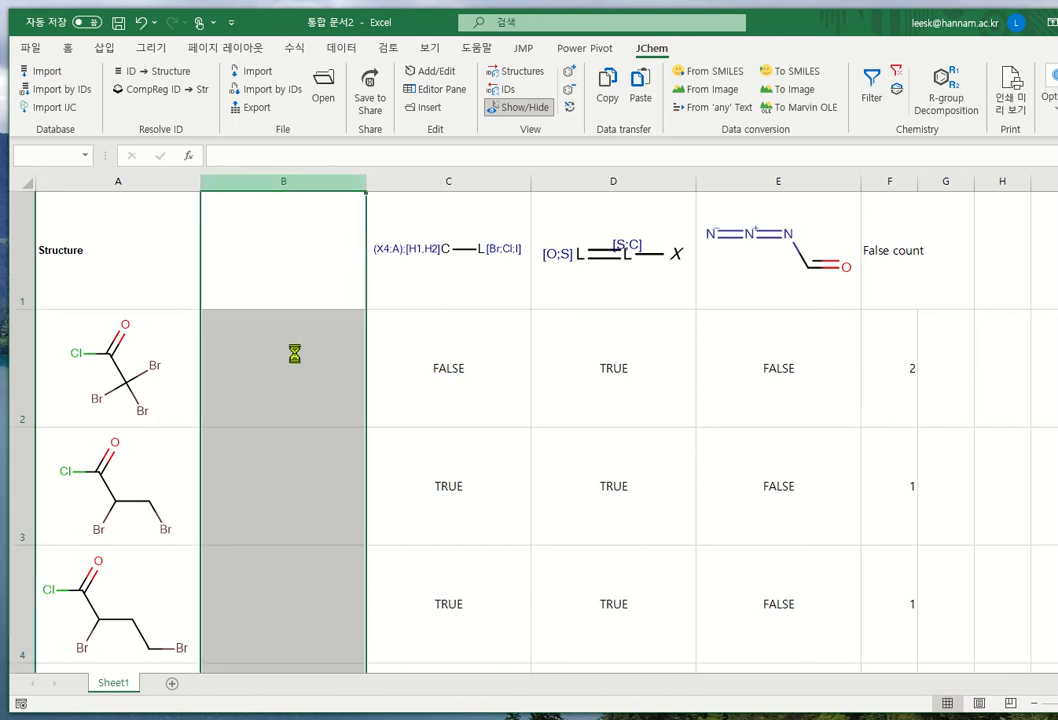
left_click(288, 285)
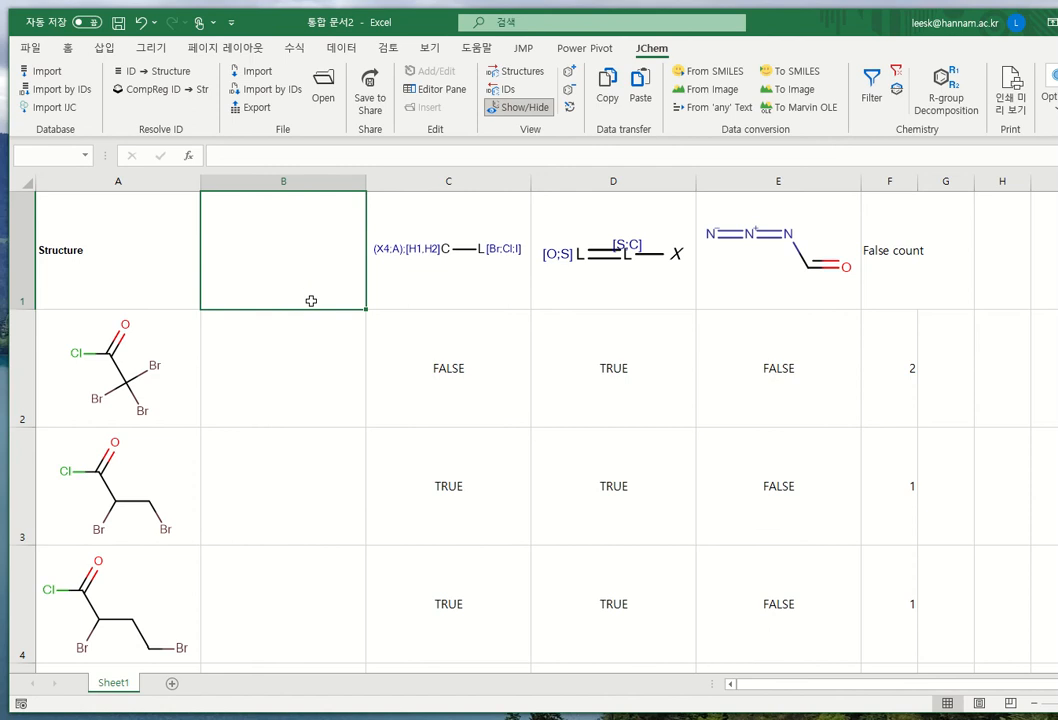
type("Dis")
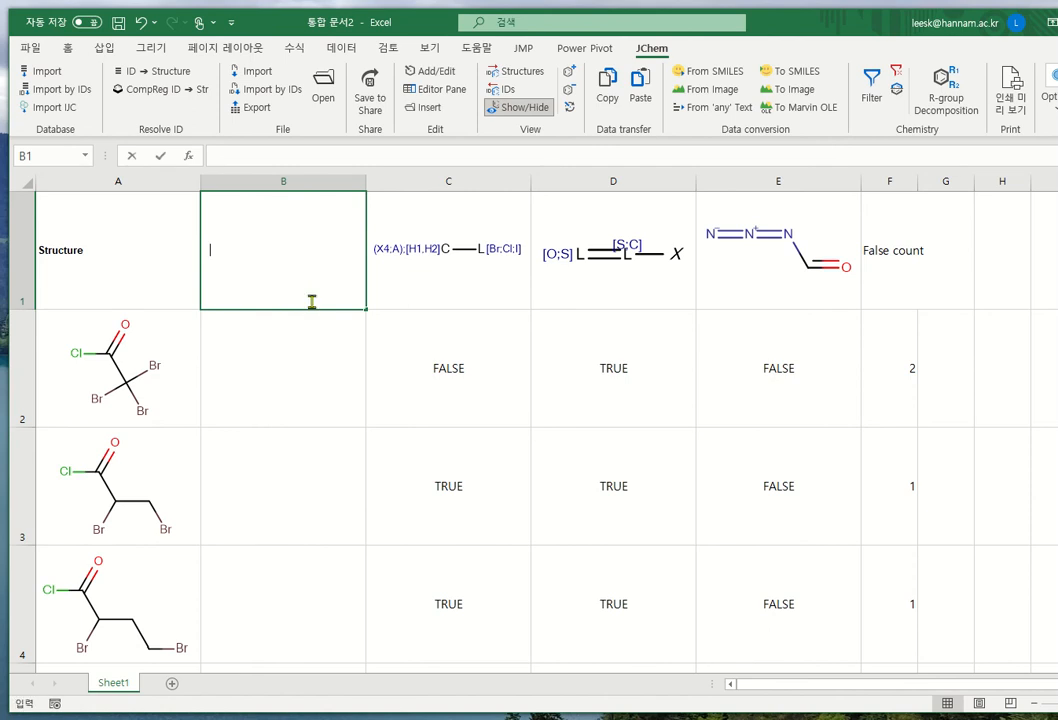
type("sima")
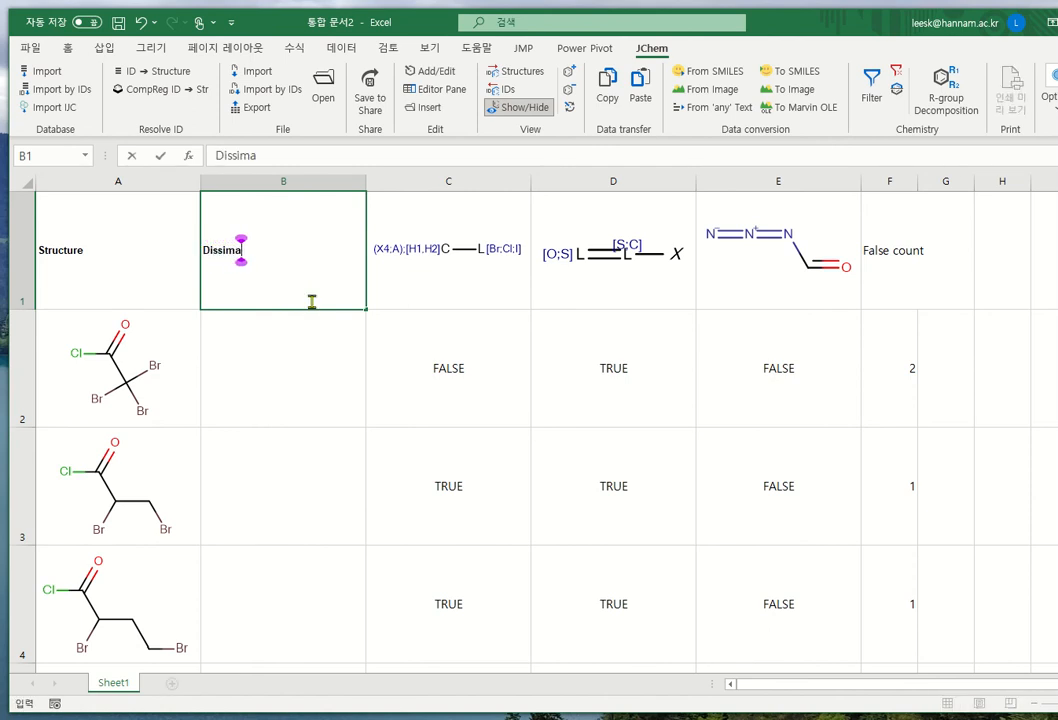
key("BackSpace")
type("ilarity")
key("Return")
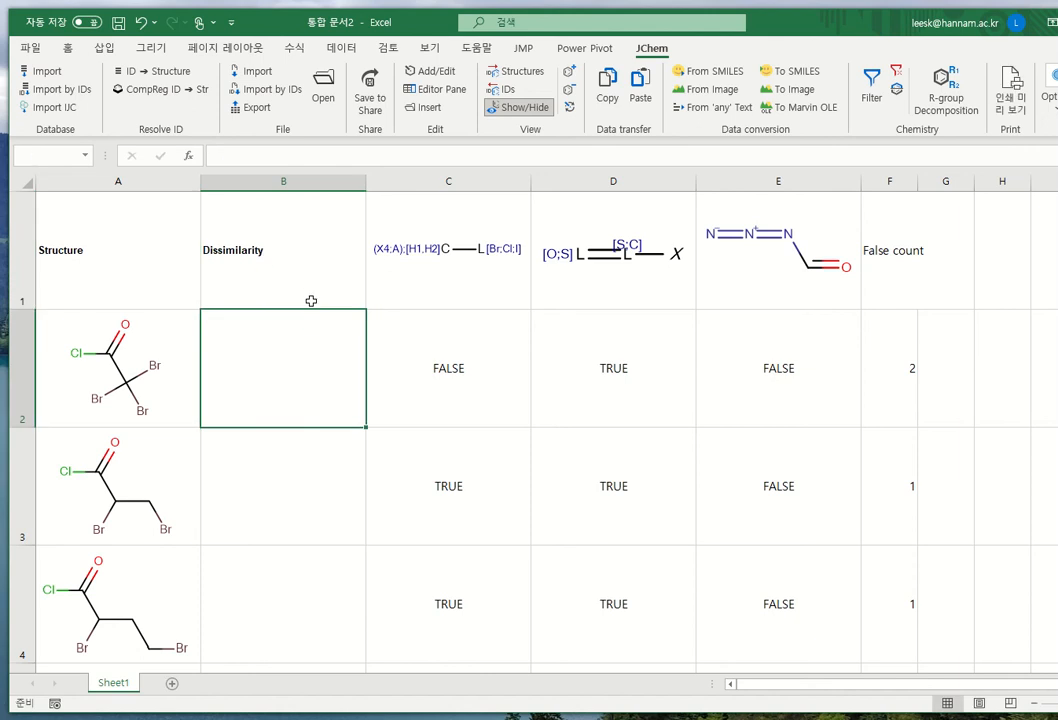
Step: Start a JCDissimilarityCFTanimoto formula from the JChem_Dissimilarity function category in cell B2
left_click(189, 158)
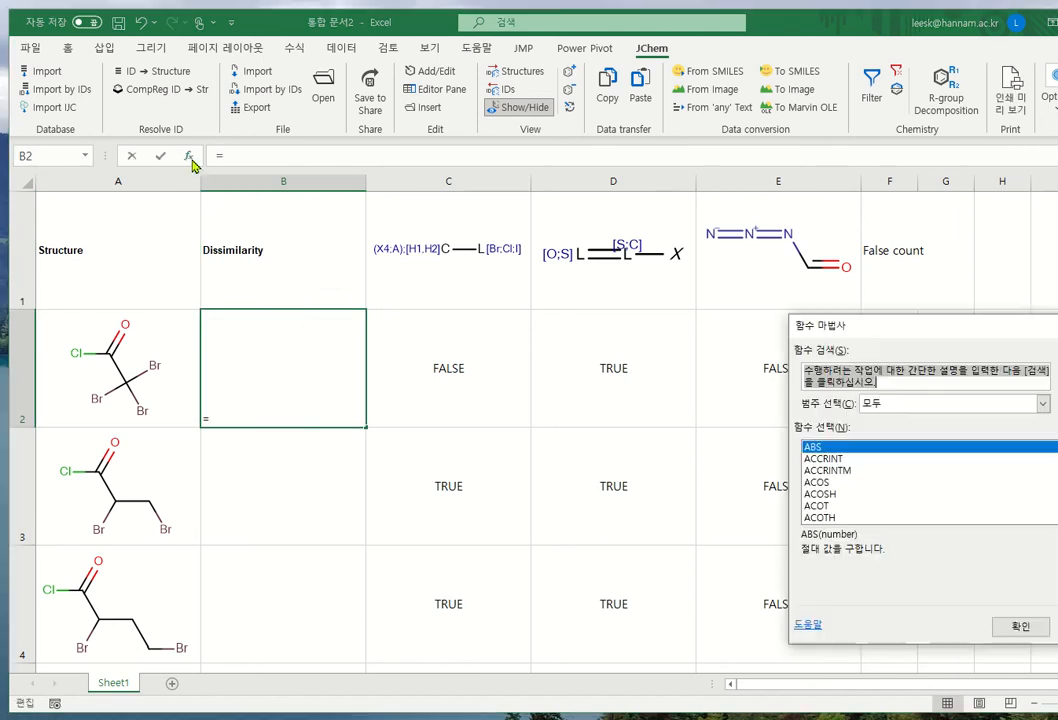
left_click(1042, 403)
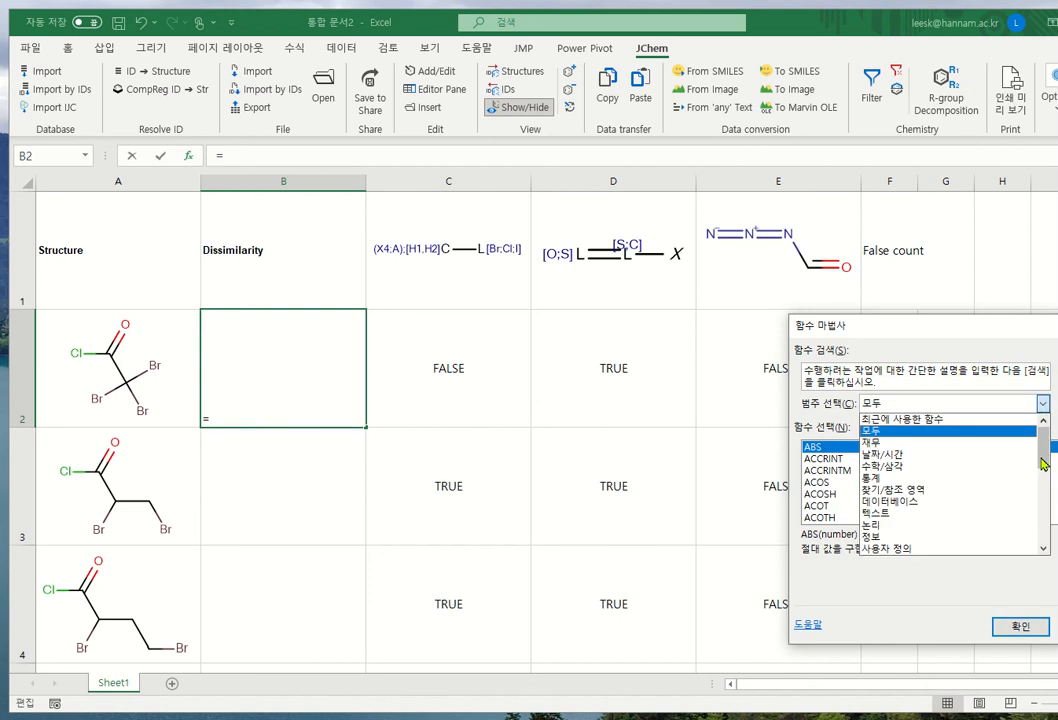
left_click_drag(1043, 456, 1042, 535)
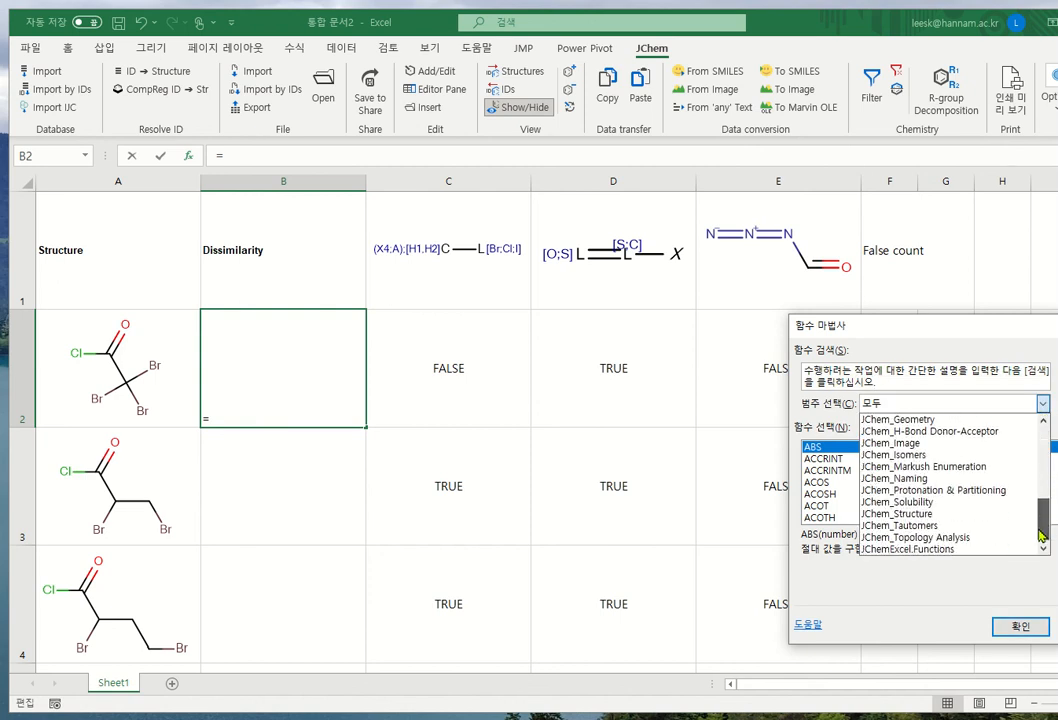
left_click_drag(1040, 527, 1040, 520)
left_click(940, 443)
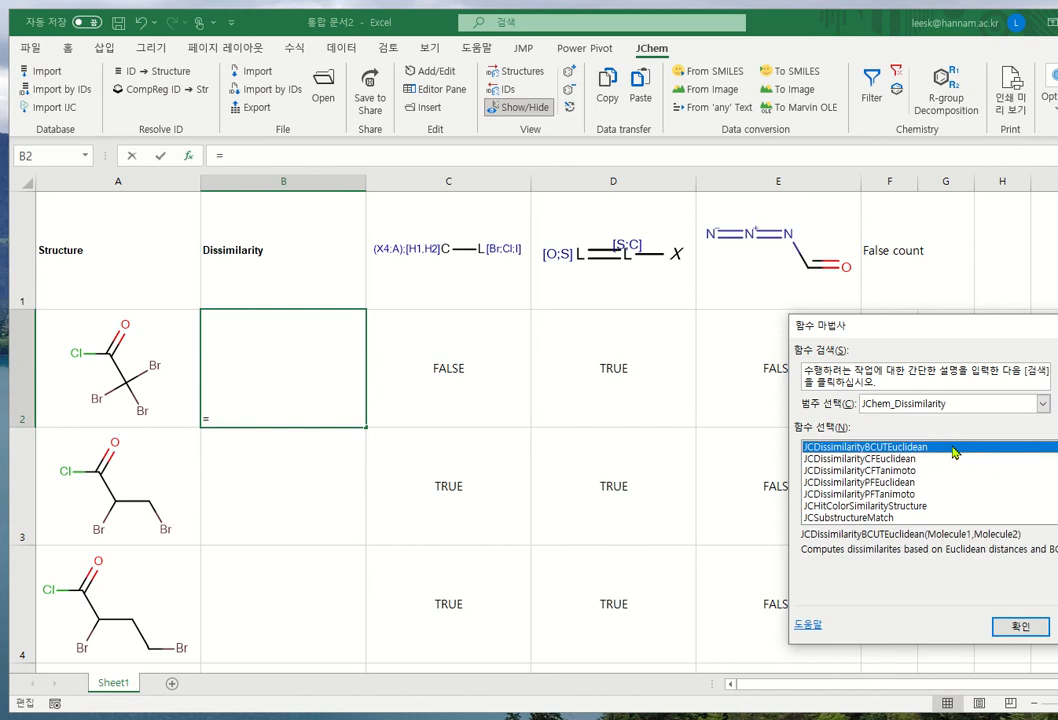
left_click(879, 473)
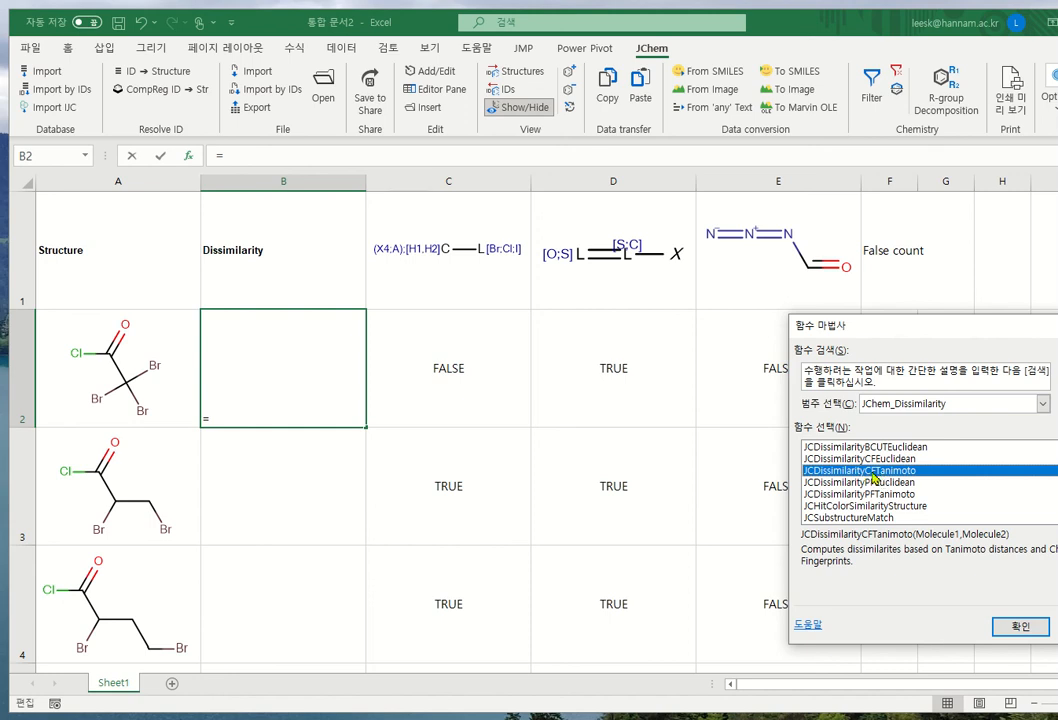
left_click(1022, 626)
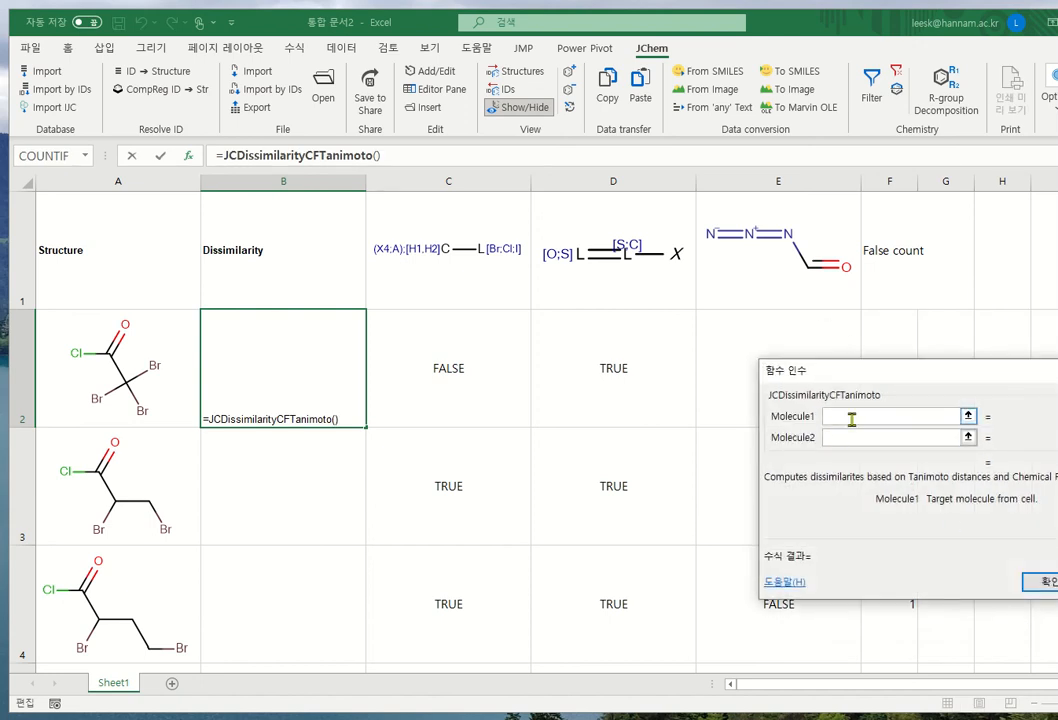
Step: Set Molecule1 to A2 and Molecule2 to the absolute reference $A$2, and insert the dissimilarity formula in B2
left_click(134, 361)
left_click(869, 441)
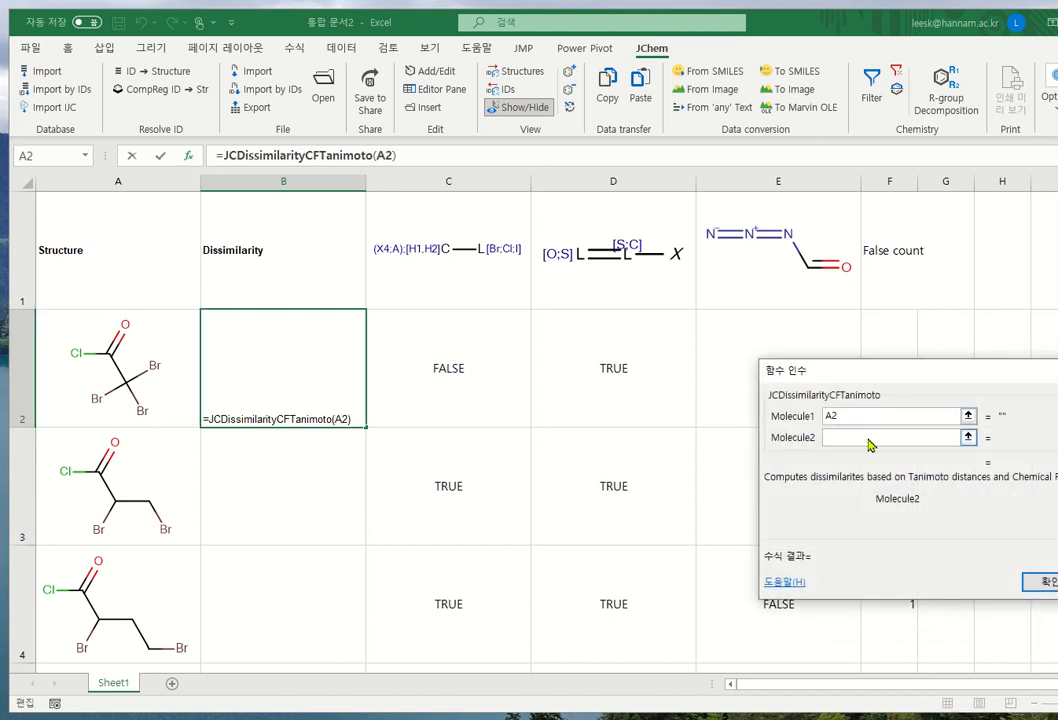
left_click(110, 307)
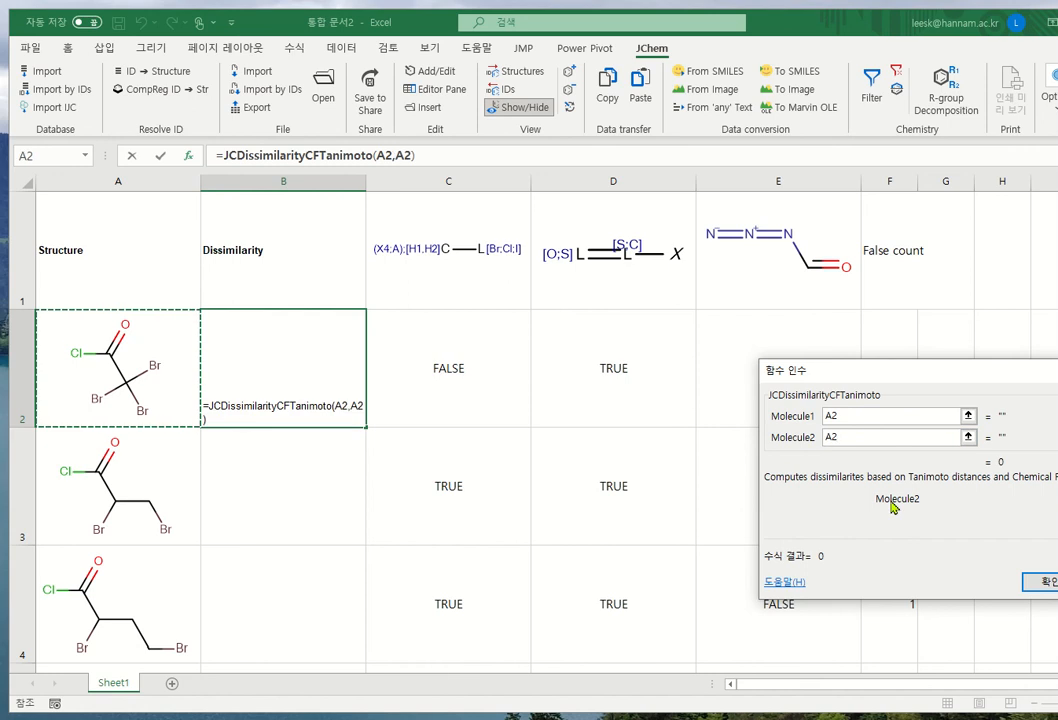
left_click(832, 437)
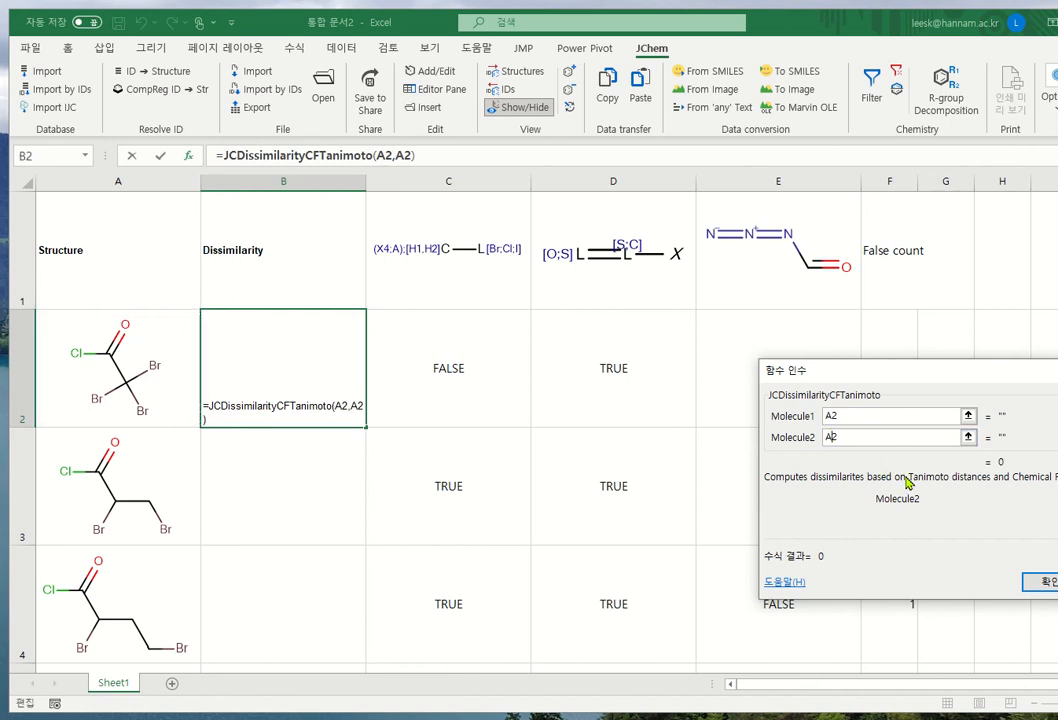
type("$A")
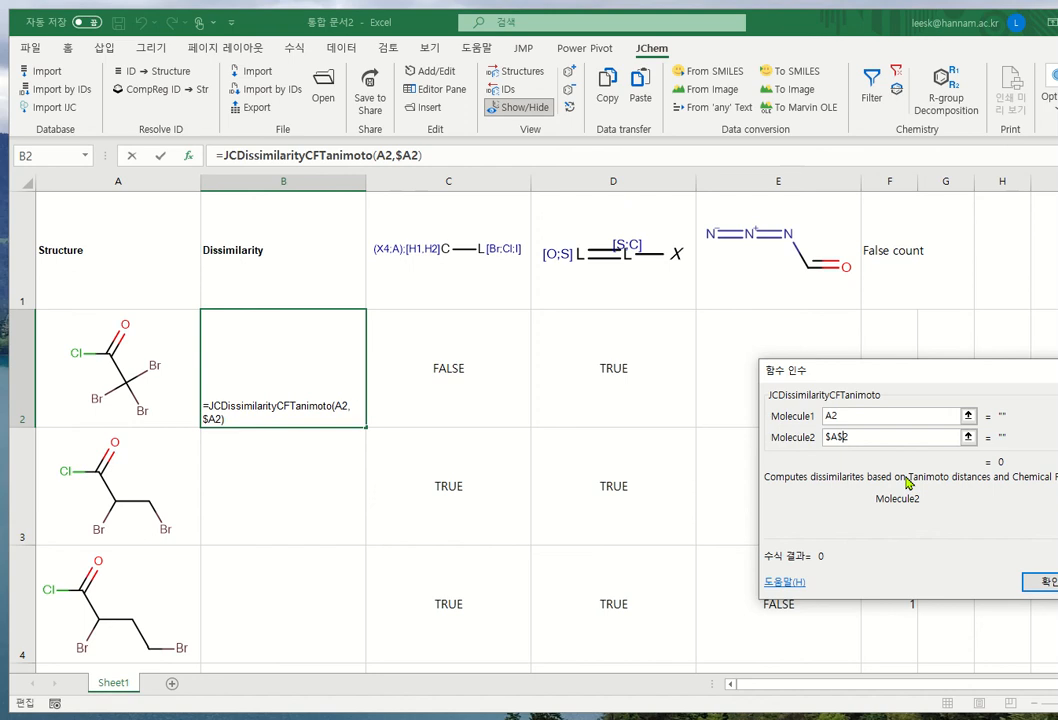
type("$")
left_click(1045, 580)
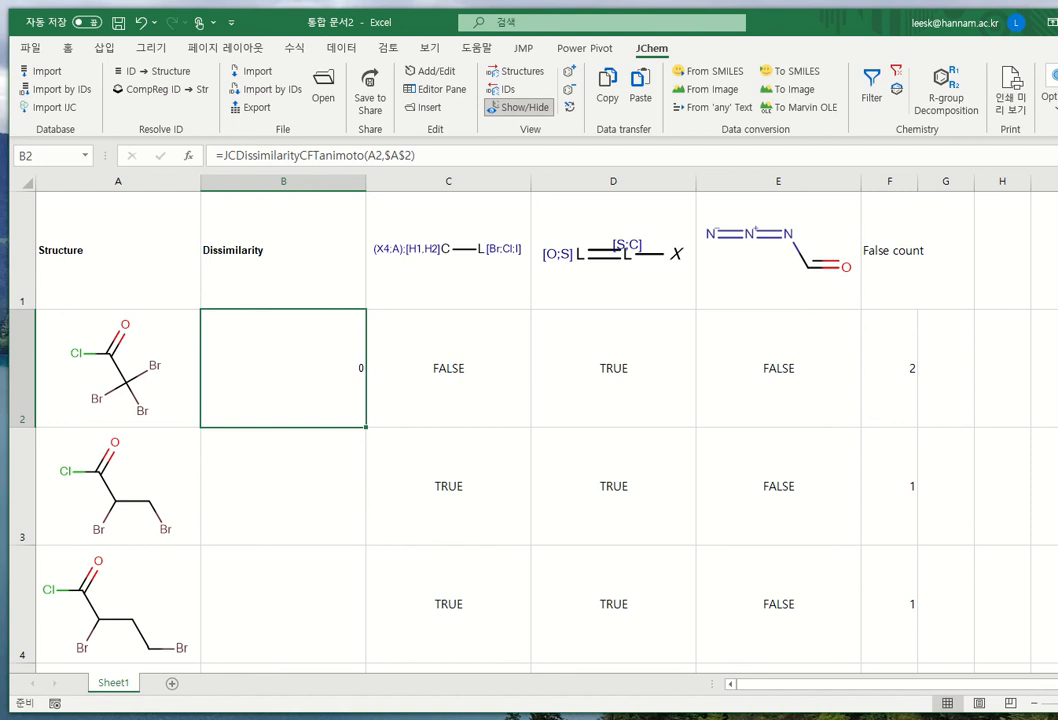
Step: Fill B2's dissimilarity formula down for all structures and check the cell references in B2 and B3
left_click(241, 363)
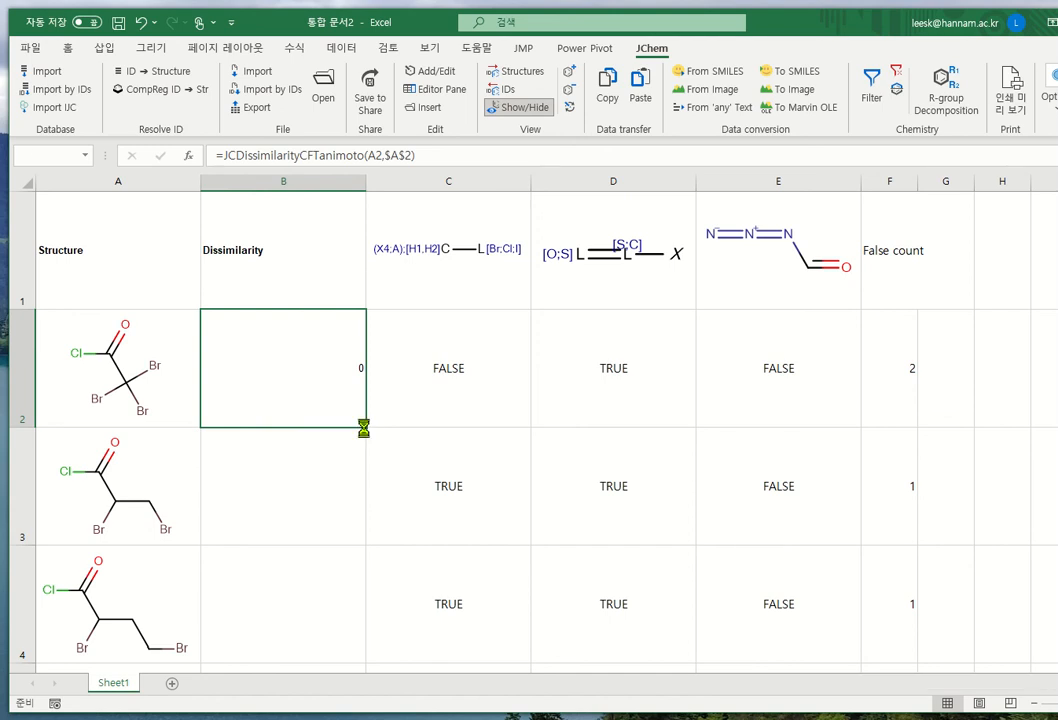
double_click(366, 429)
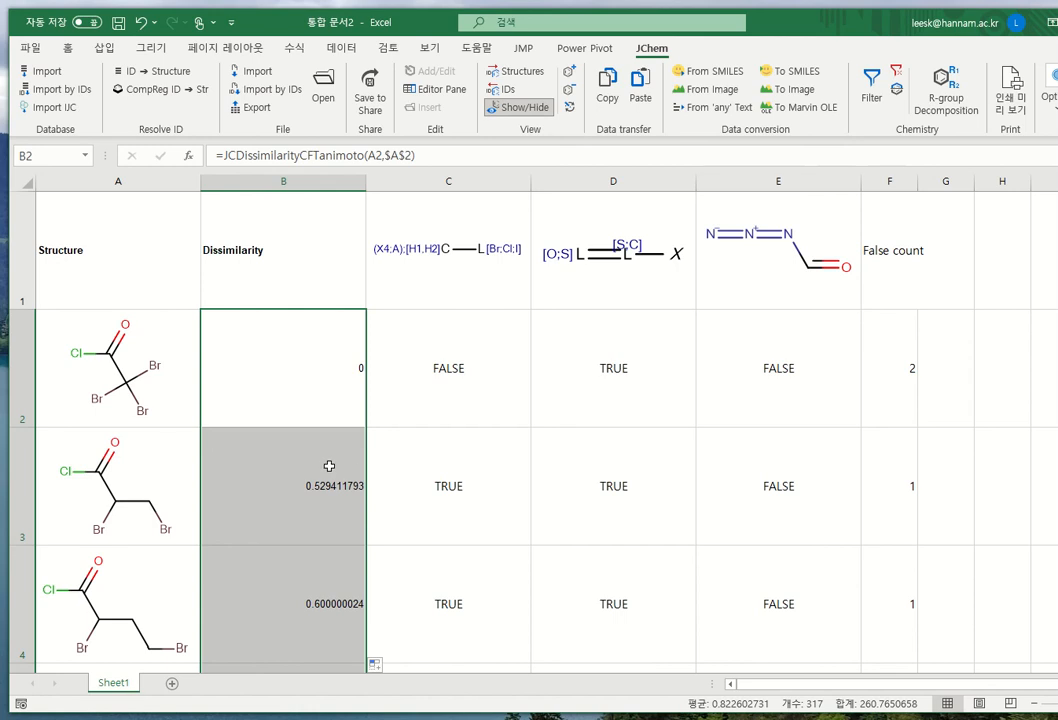
left_click(310, 392)
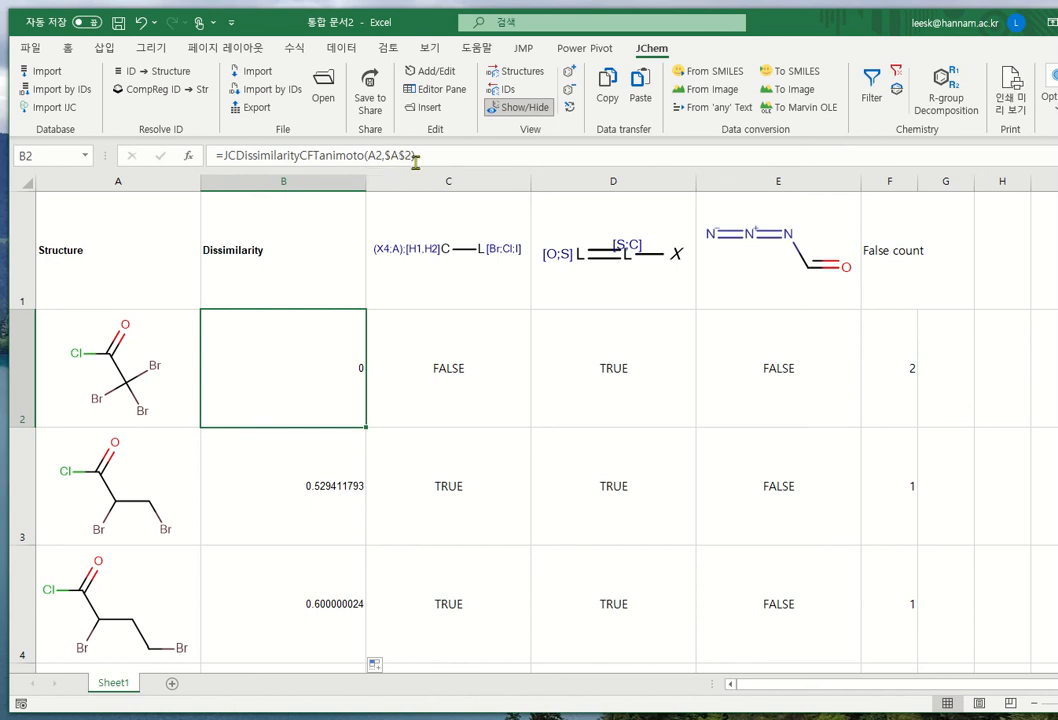
left_click(338, 451)
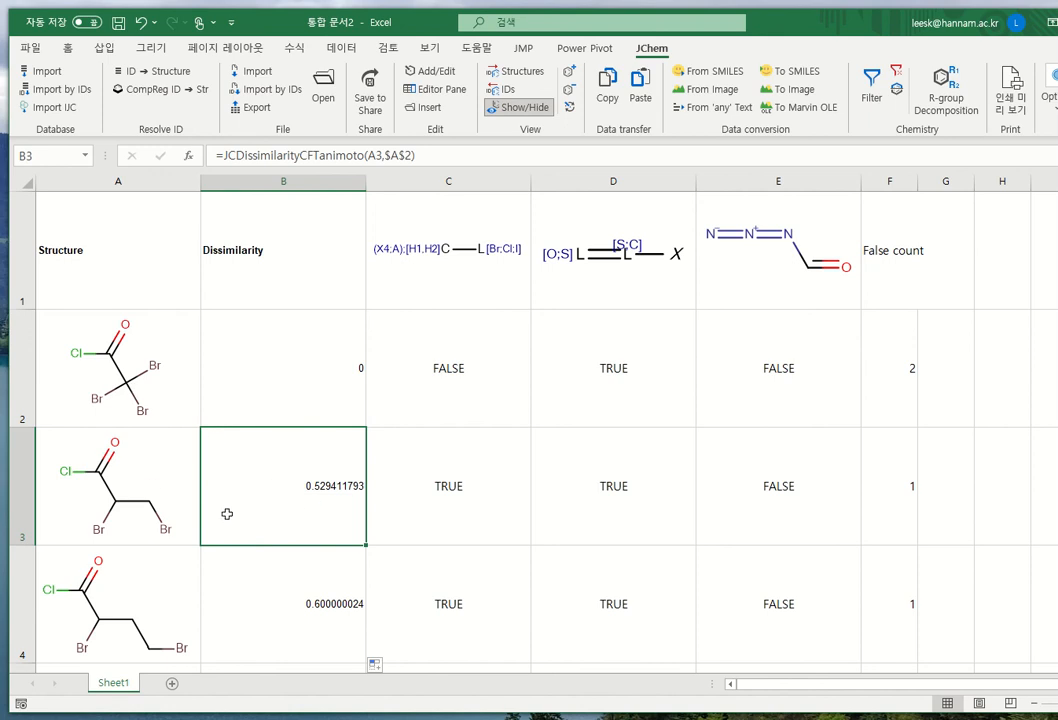
Step: Sort the whole table from Structure through False count by Dissimilarity cell values in ascending order
left_click_drag(100, 205, 899, 281)
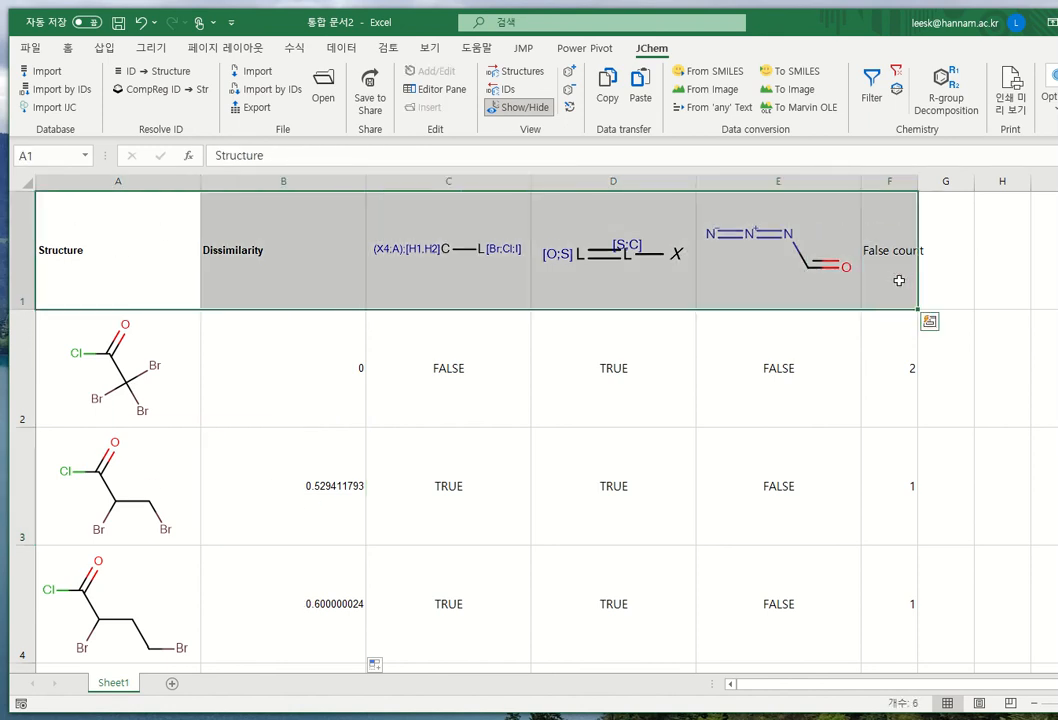
key("ctrl+shift+Down")
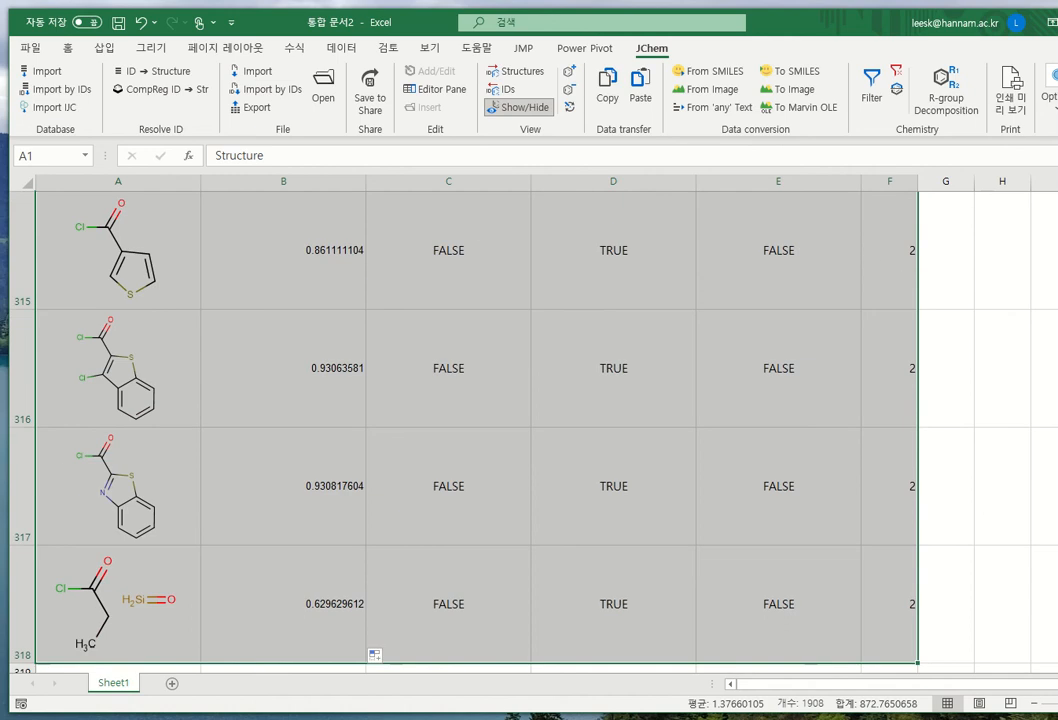
scroll(476, 427, "up", 20)
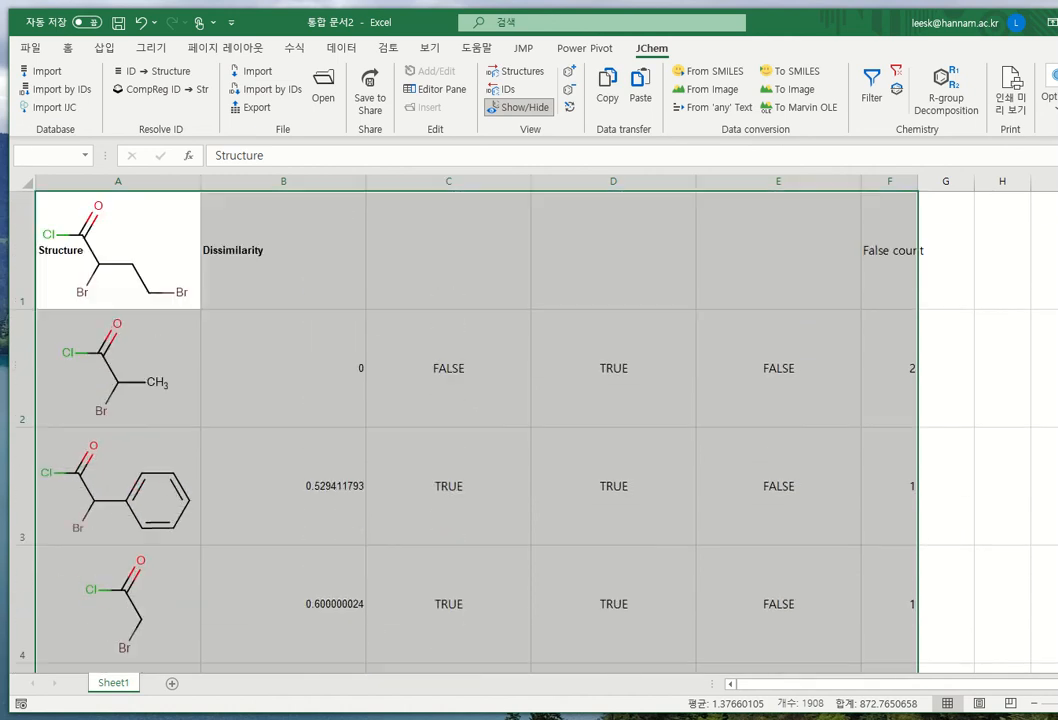
left_click(340, 50)
left_click(592, 92)
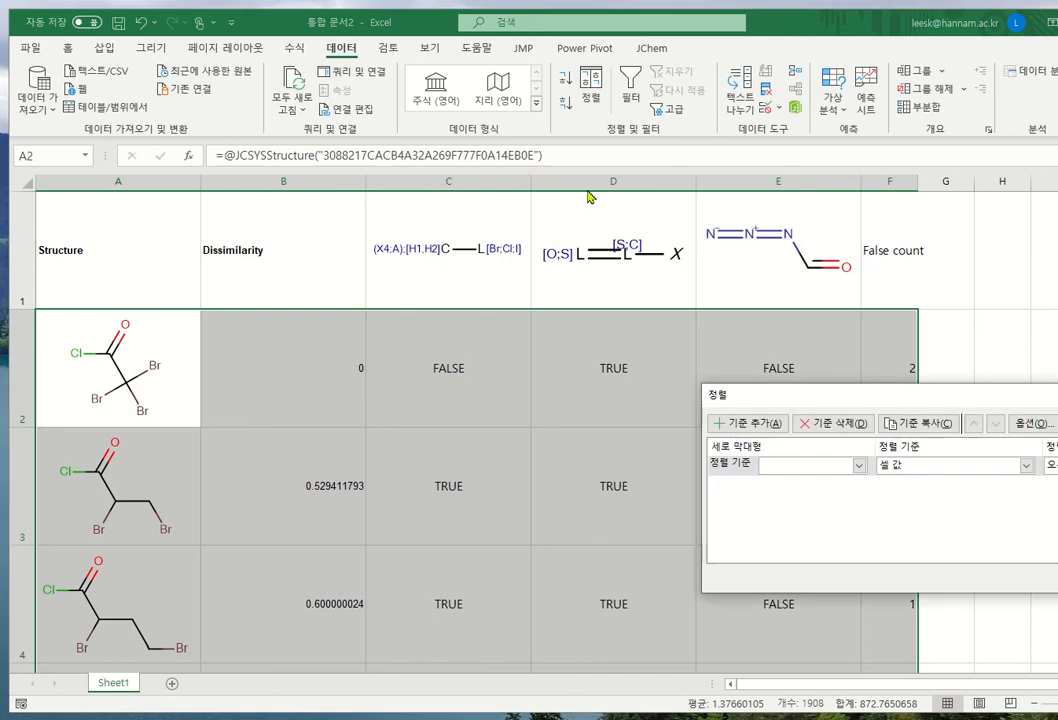
left_click(858, 465)
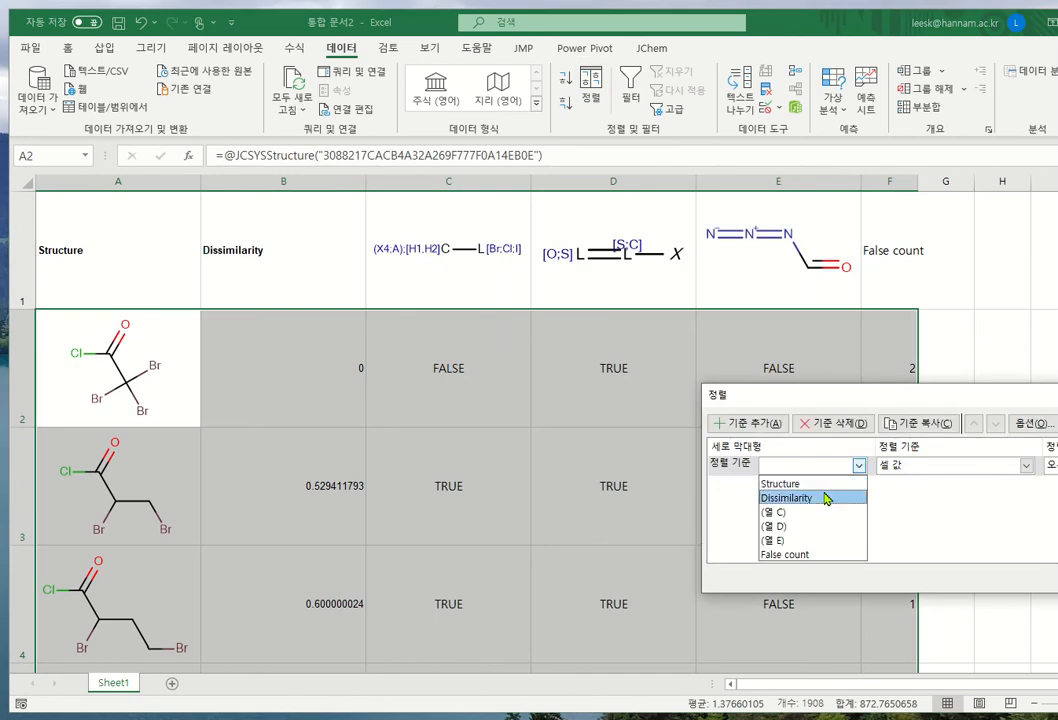
left_click(826, 498)
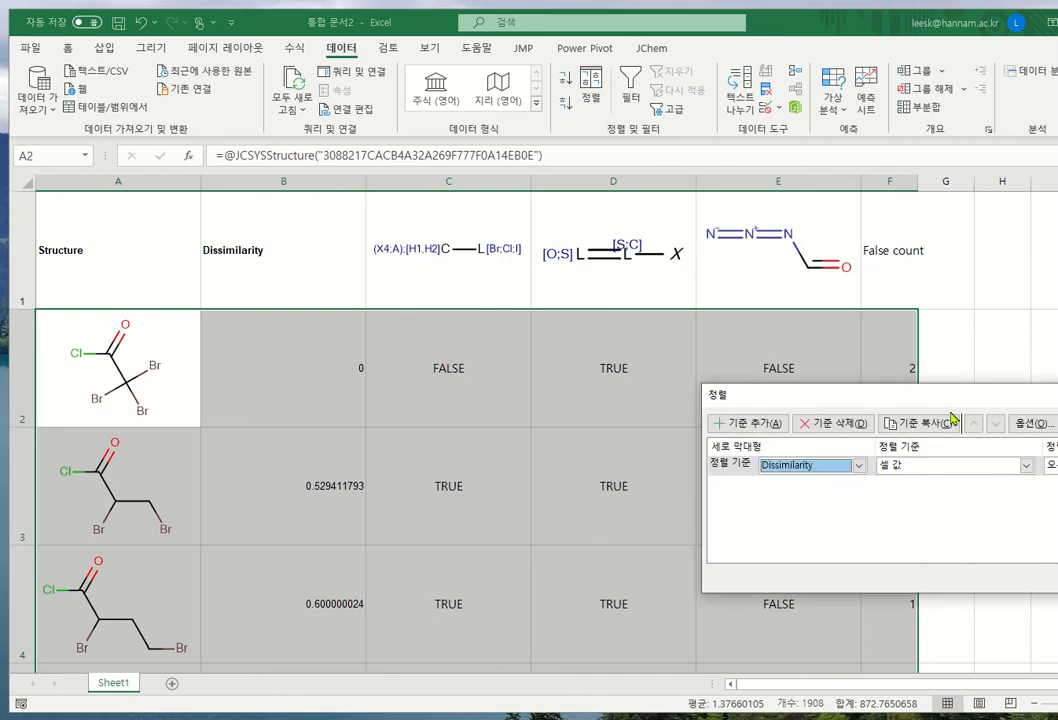
left_click_drag(926, 397, 736, 390)
left_click(899, 567)
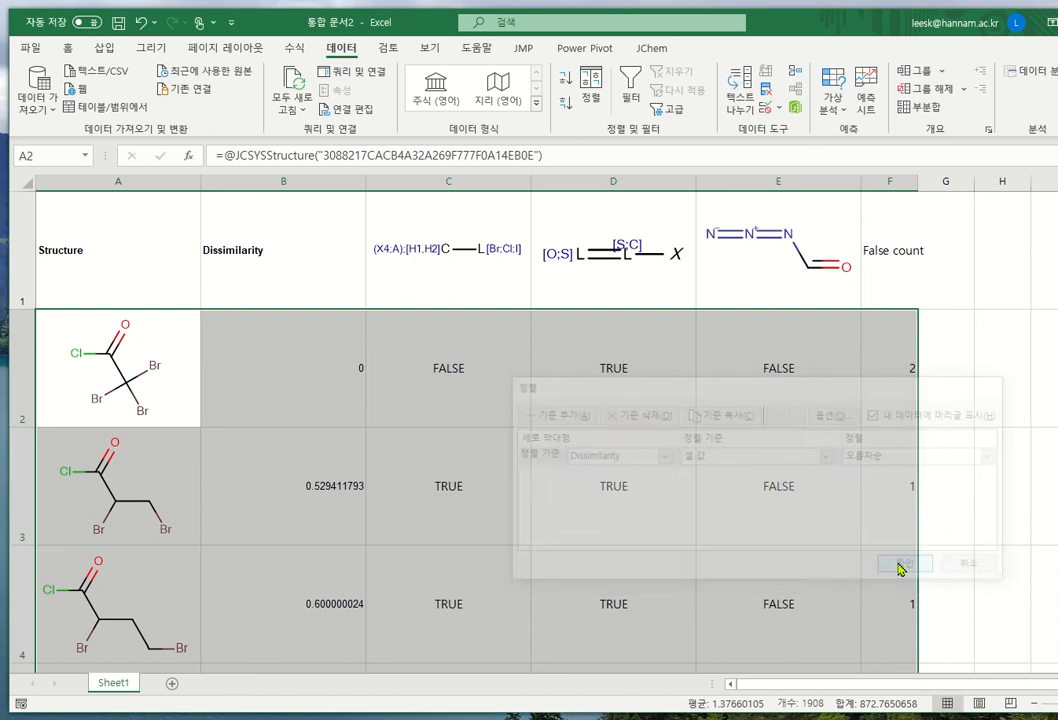
Step: Look over the sorted structures, comparing their dissimilarity values with the reference structure in A2
left_click(384, 465)
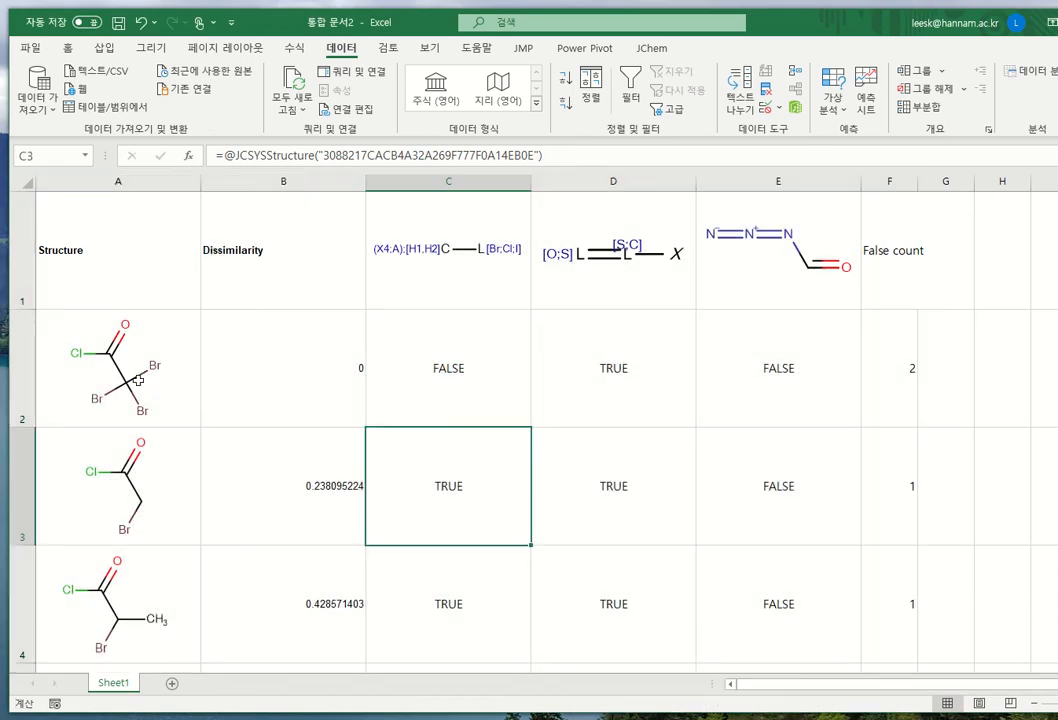
left_click(140, 377)
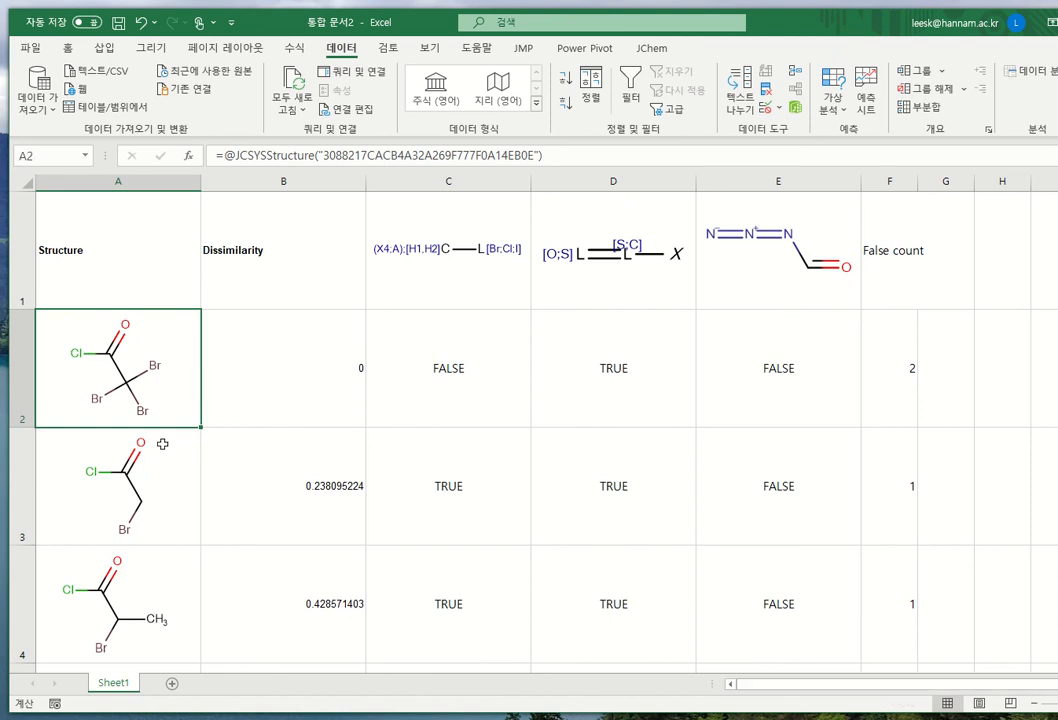
scroll(184, 491, "down", 3)
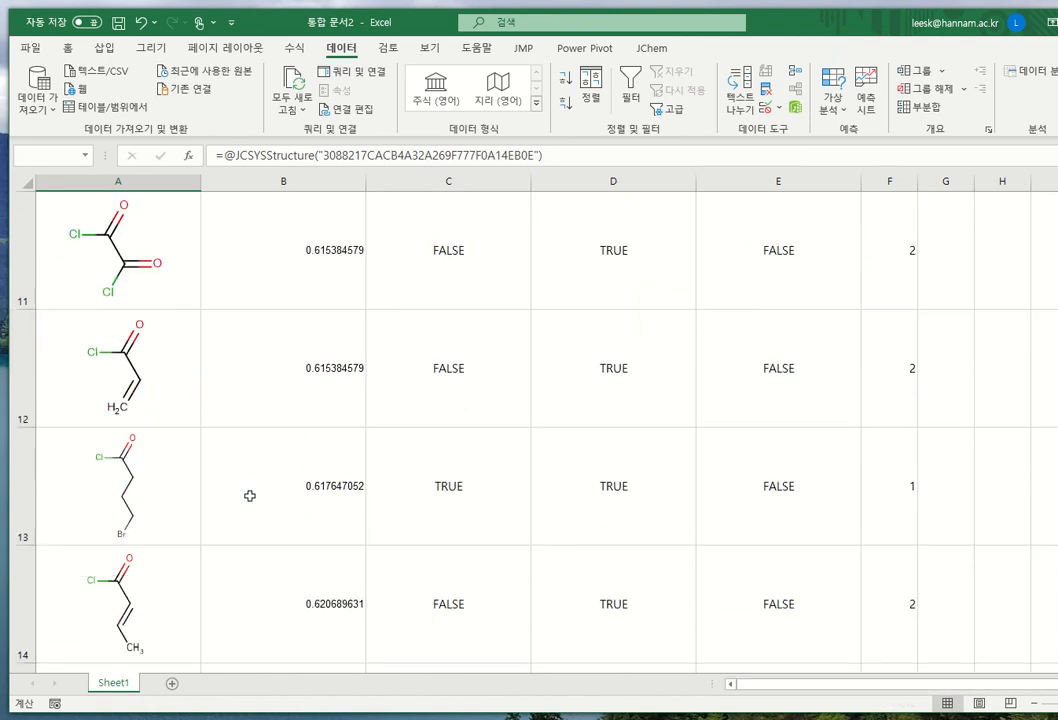
scroll(251, 495, "down", 13)
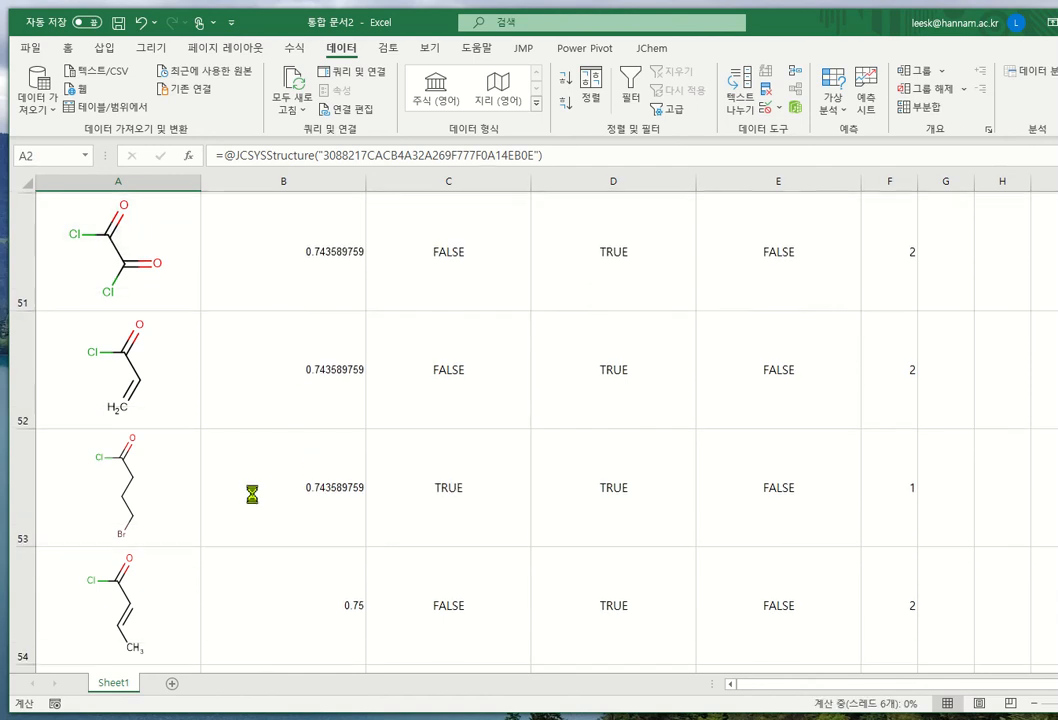
scroll(259, 469, "up", 17)
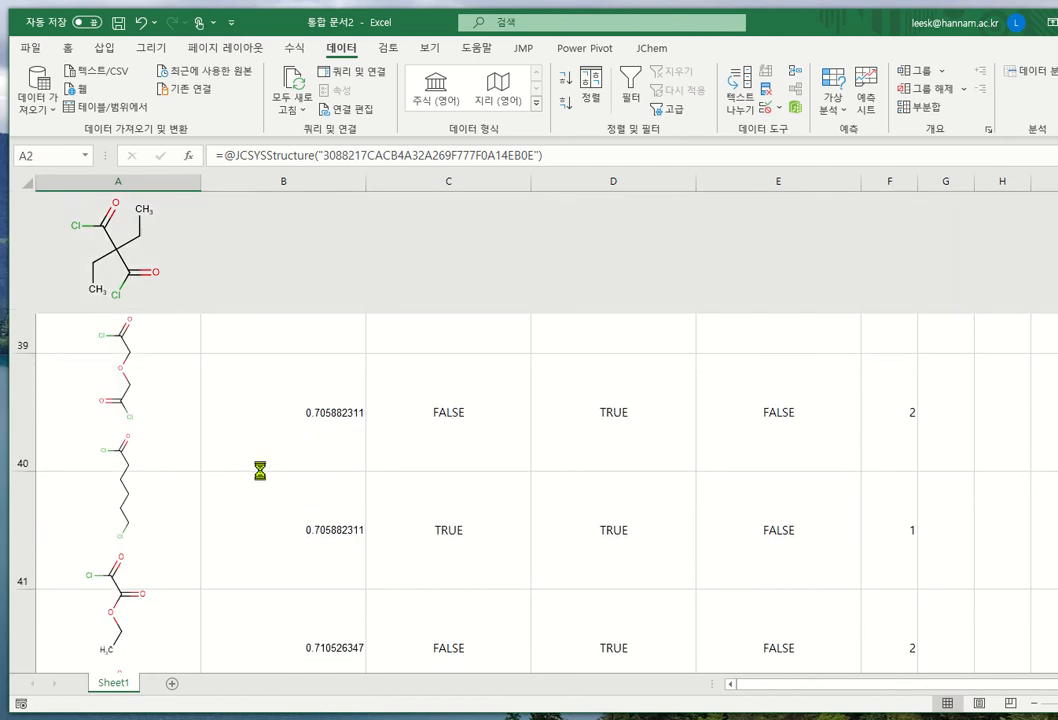